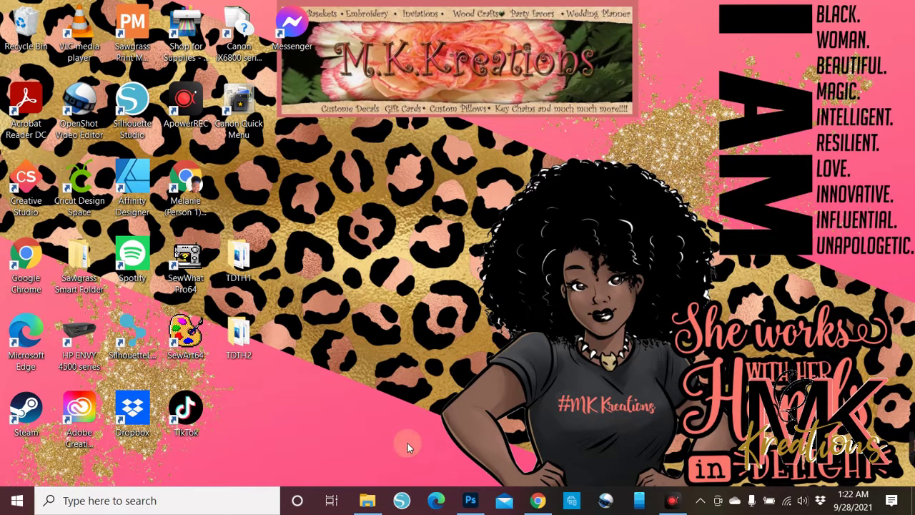
# Switch to Photoshop, where the XSmall T-shirt template document is open.
pyautogui.click(470, 488)
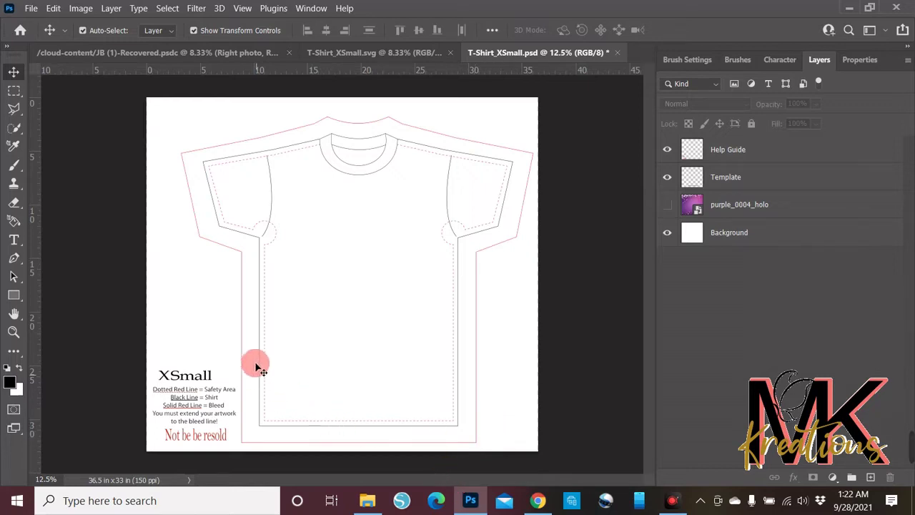
pyautogui.click(31, 9)
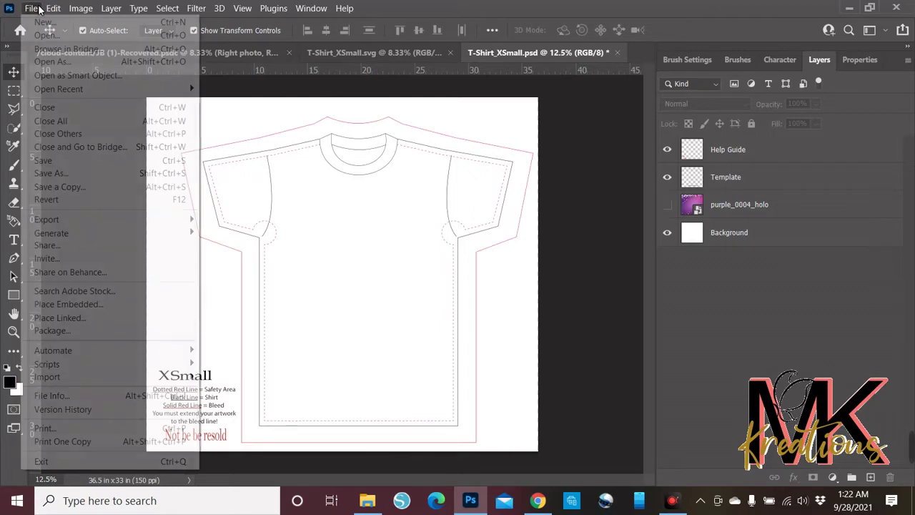
pyautogui.click(100, 304)
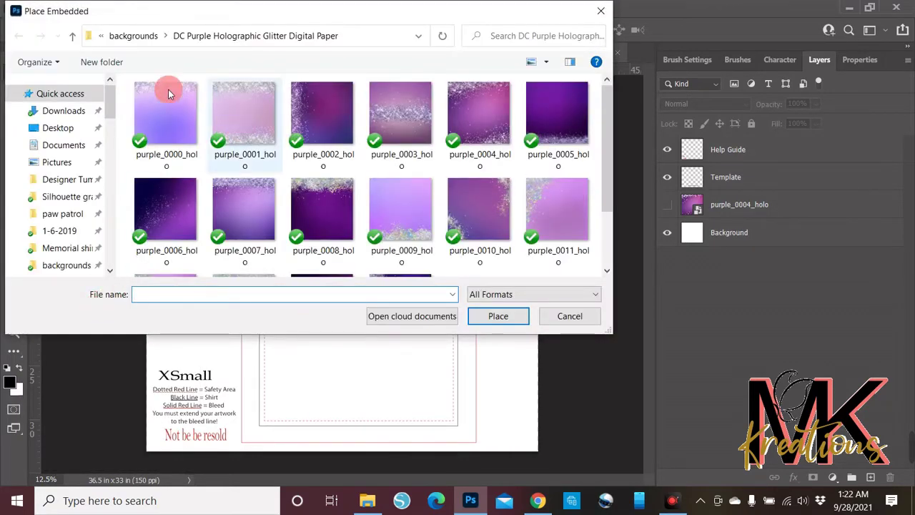
pyautogui.click(79, 197)
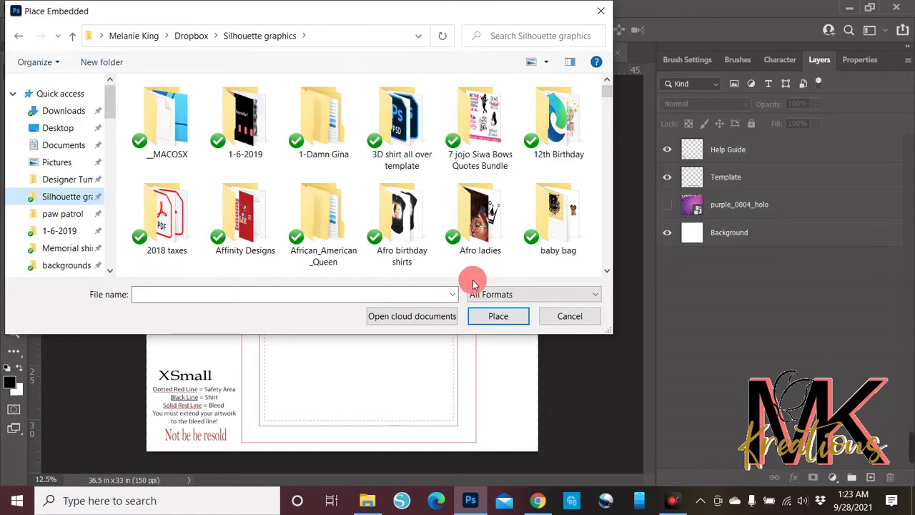
pyautogui.click(570, 317)
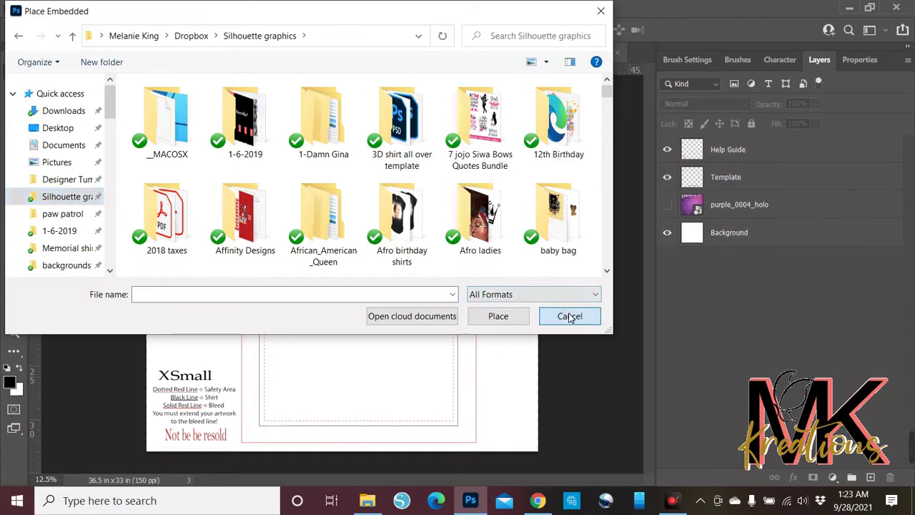
# Toggle the Help Guide and Template layers to examine their contents, and view the finished shirt in T-Shirt_XSmall.svg before returning to T-Shirt_XSmall.psd.
pyautogui.click(668, 150)
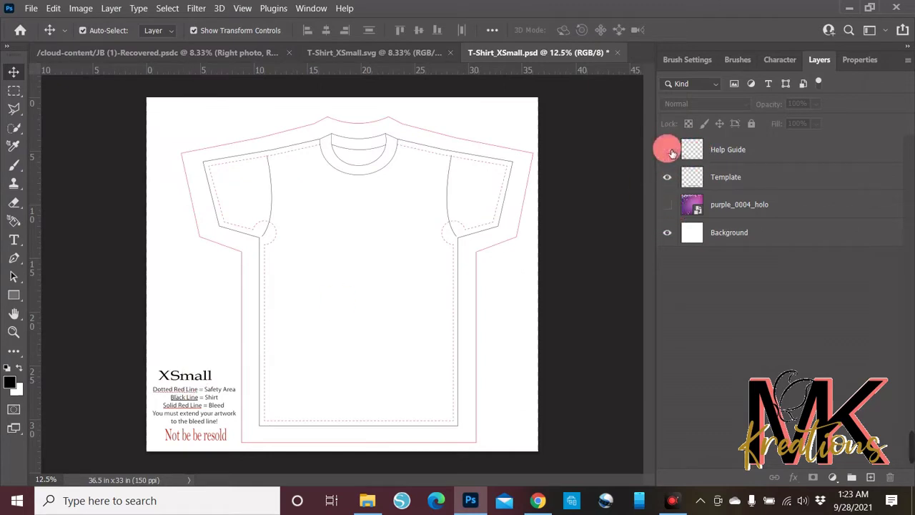
pyautogui.click(668, 149)
pyautogui.click(667, 150)
pyautogui.click(667, 150)
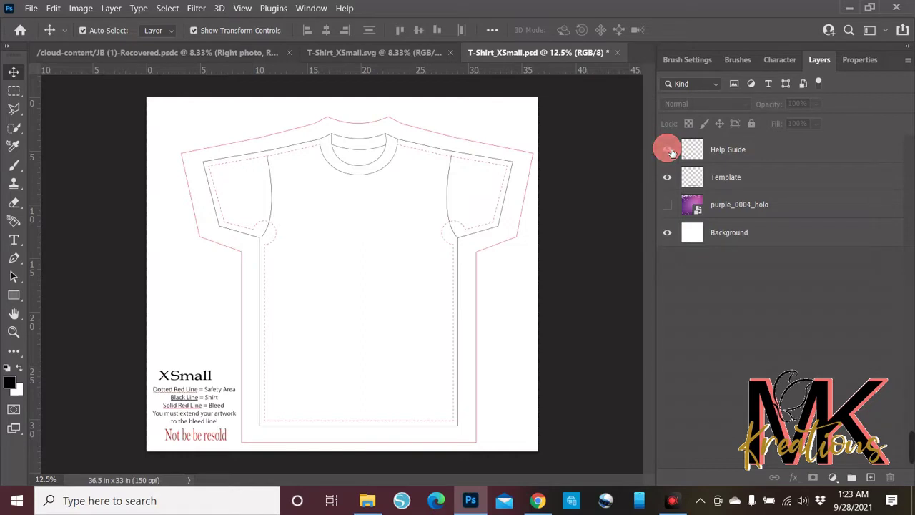
pyautogui.moveTo(670, 153); pyautogui.dragTo(670, 181)
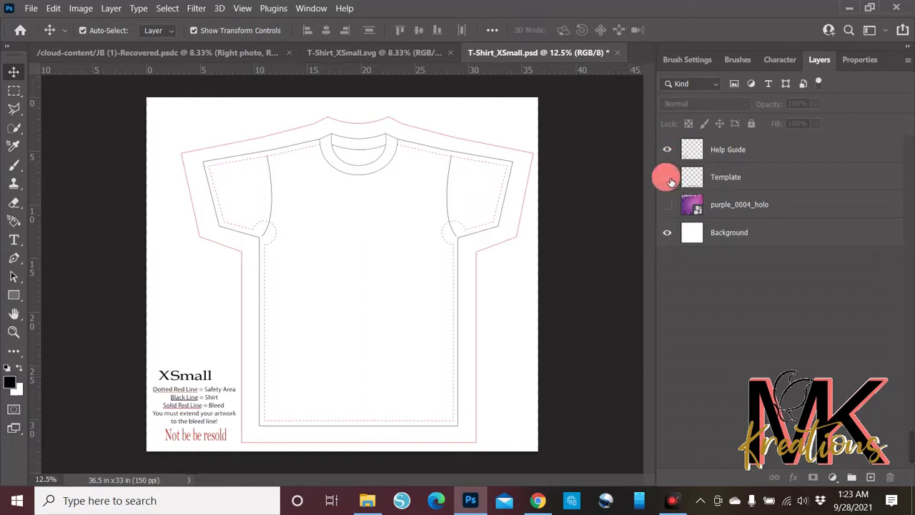
pyautogui.click(668, 178)
pyautogui.click(668, 179)
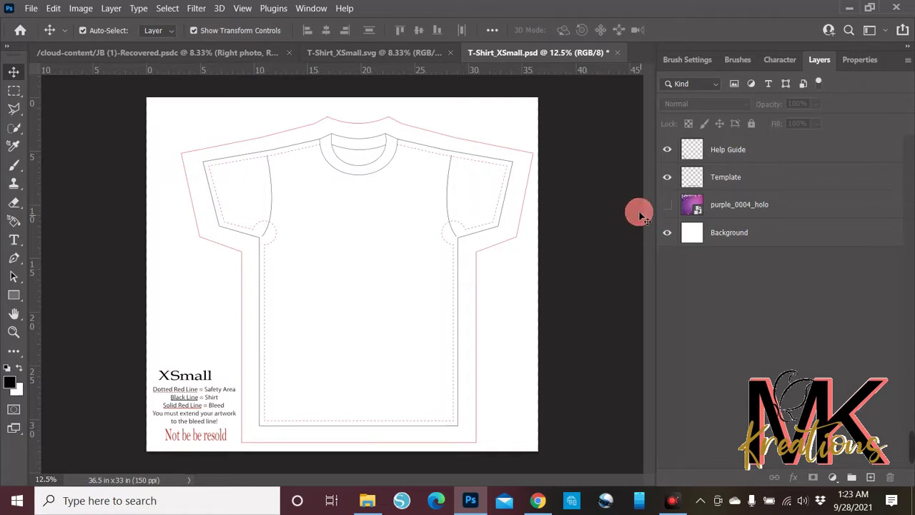
pyautogui.click(368, 52)
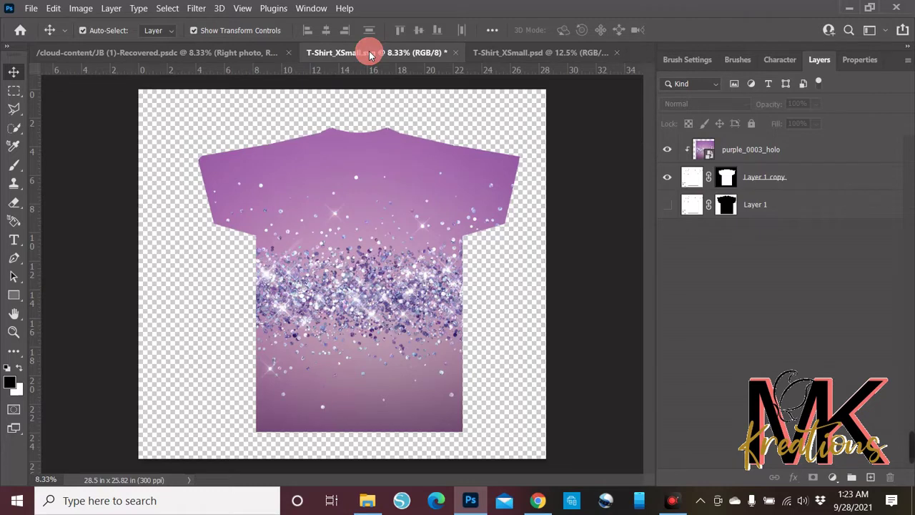
pyautogui.click(493, 53)
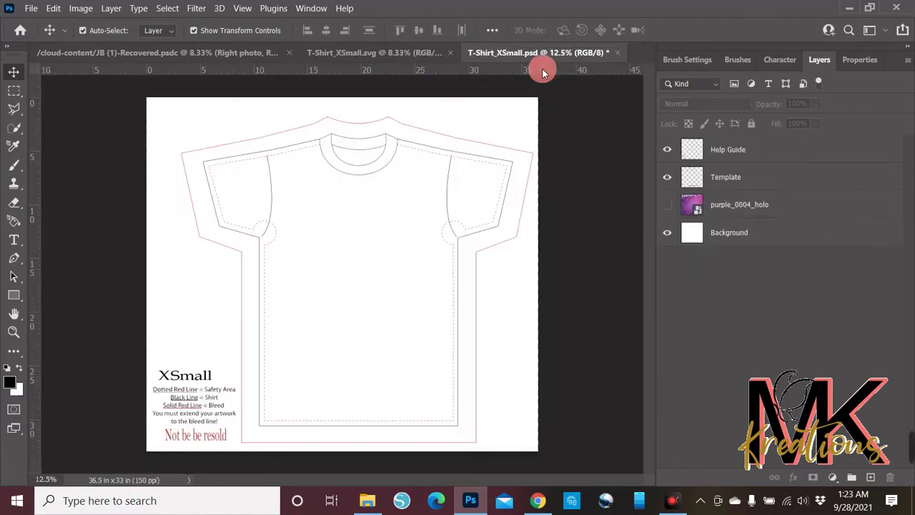
# Hide the Help Guide layer and show the purple_0004_holo background, keeping the Template outline visible above it.
pyautogui.click(667, 150)
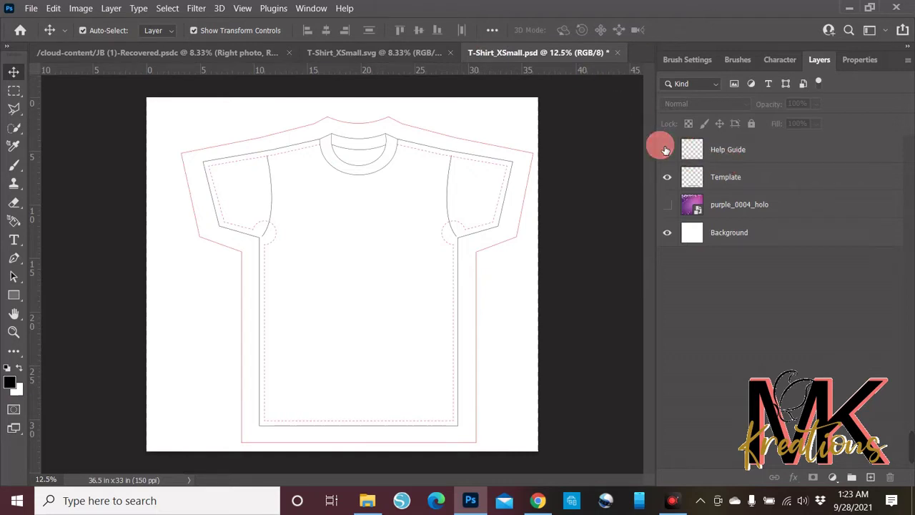
pyautogui.click(669, 206)
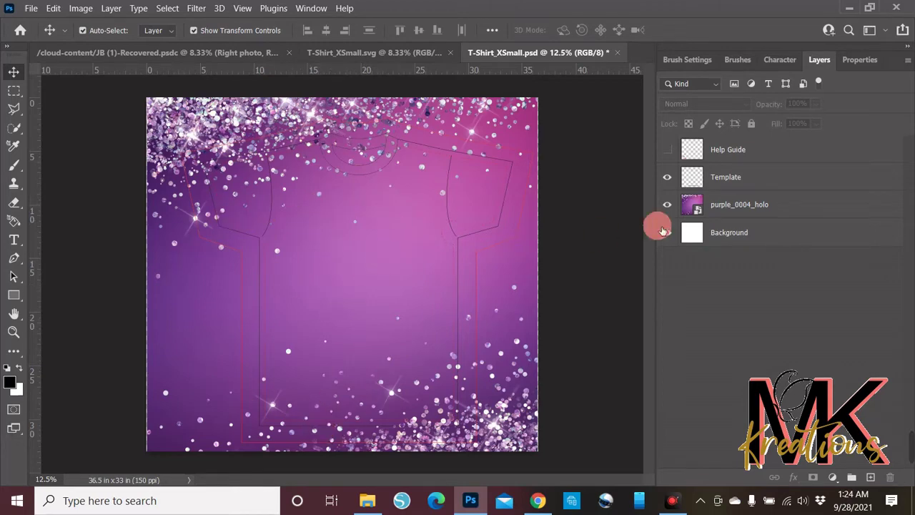
pyautogui.click(668, 177)
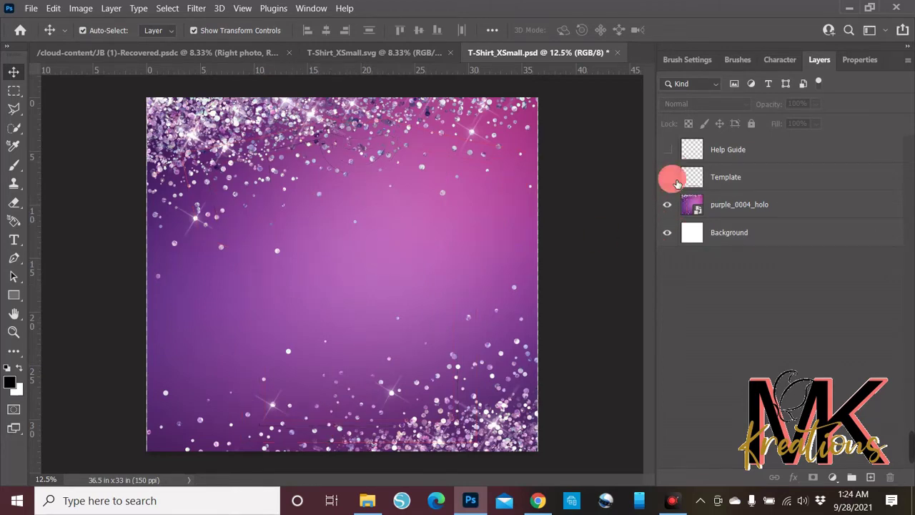
pyautogui.click(667, 177)
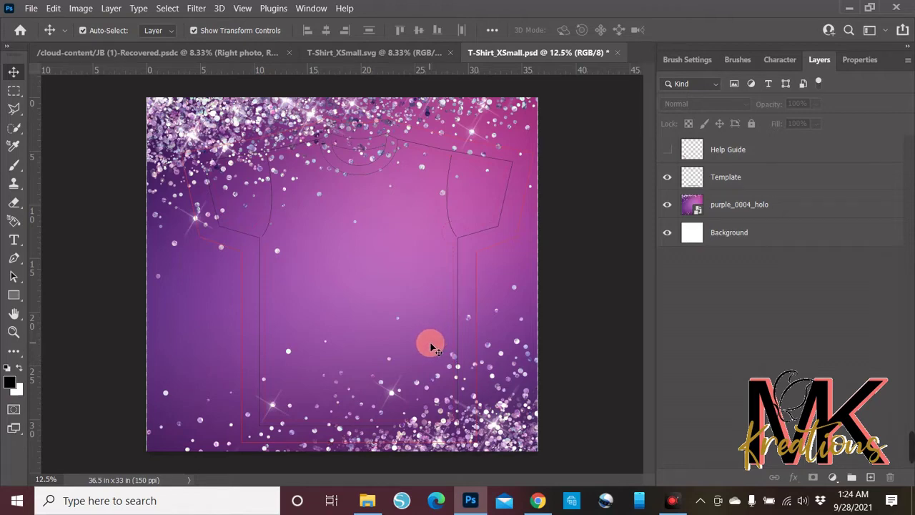
# Add a horizontal guide at 13 in, level with the shirt's underarms.
pyautogui.click(247, 9)
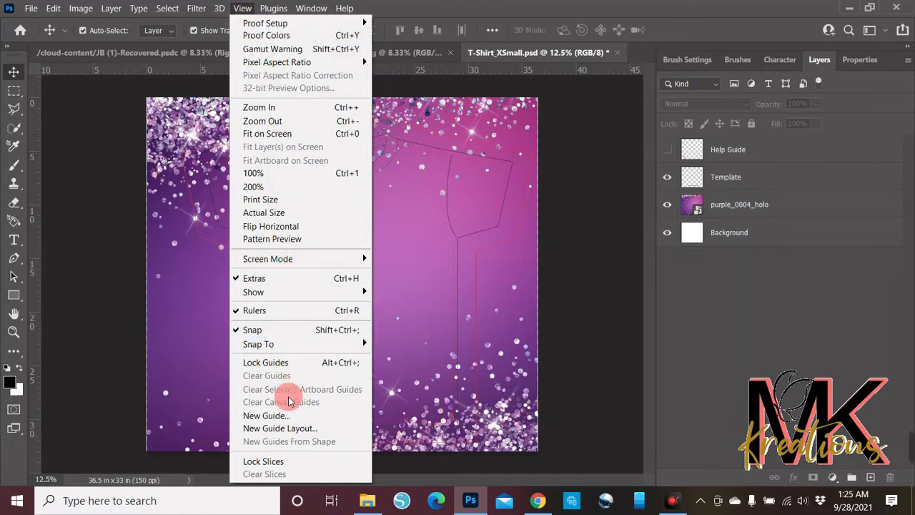
pyautogui.click(278, 418)
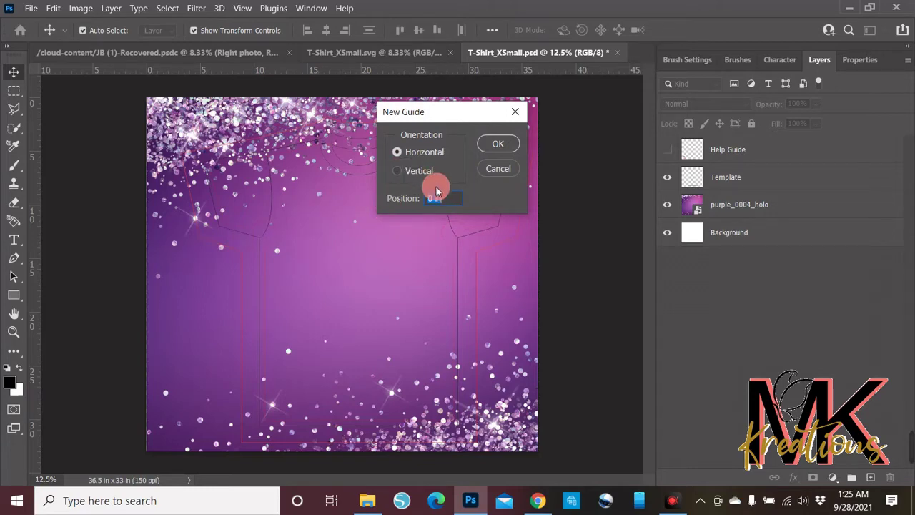
pyautogui.write('13')
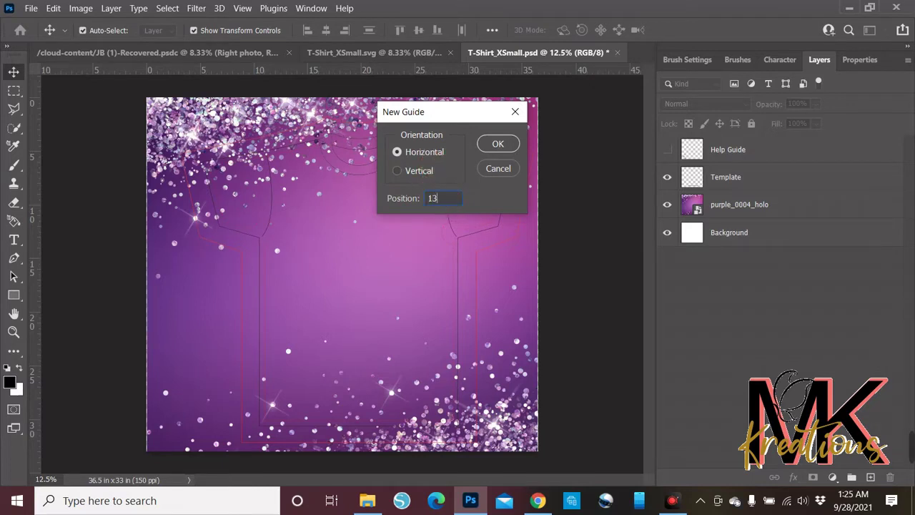
pyautogui.click(498, 144)
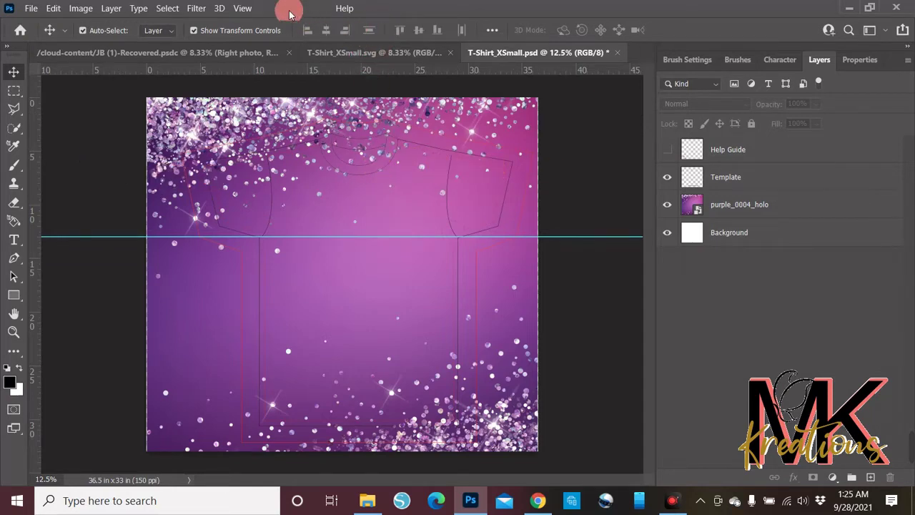
# Add a vertical guide at 21 in.
pyautogui.click(243, 8)
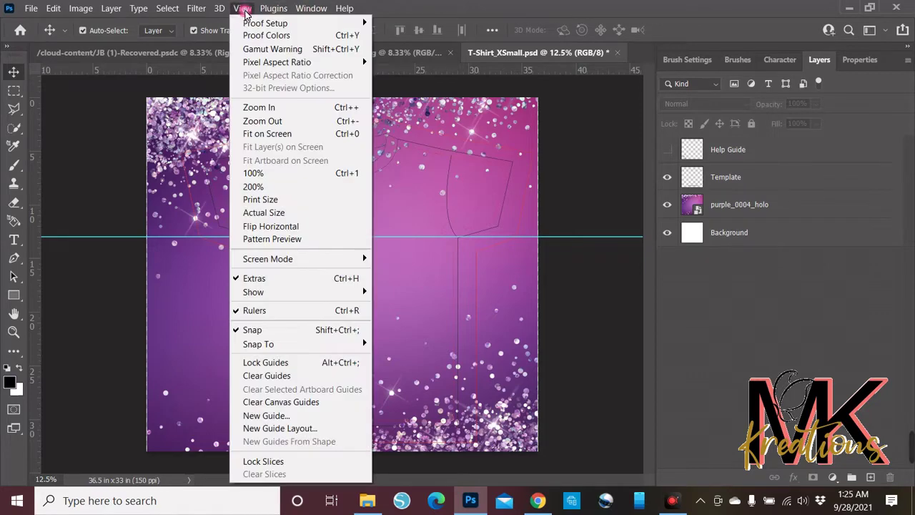
pyautogui.click(286, 416)
pyautogui.click(402, 171)
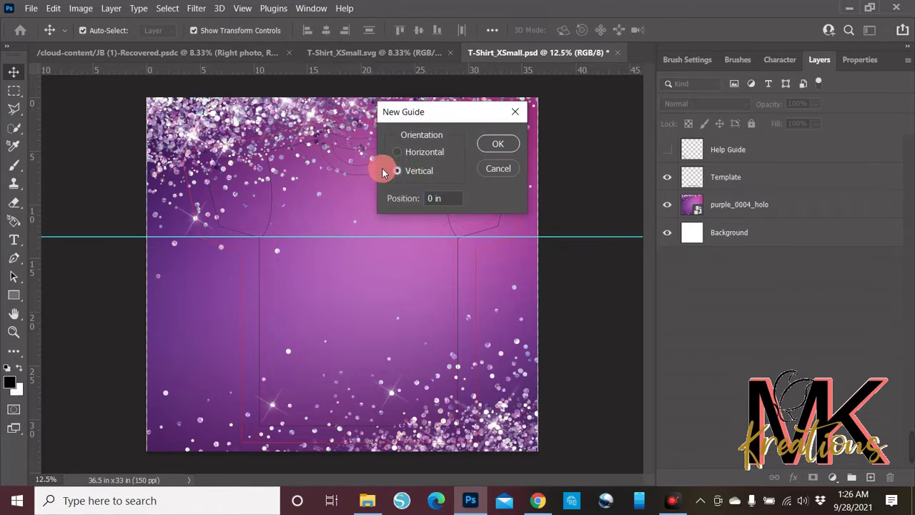
pyautogui.click(431, 199)
pyautogui.write('2')
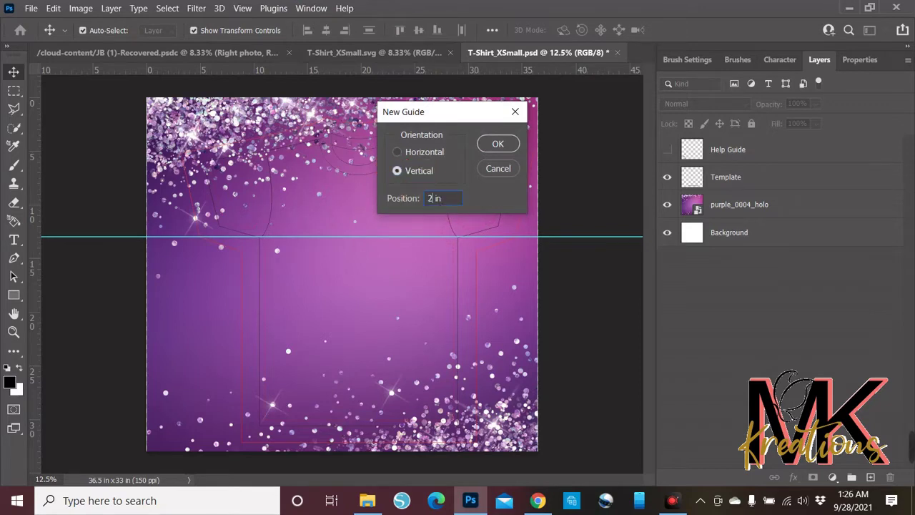
pyautogui.write('1')
pyautogui.click(497, 144)
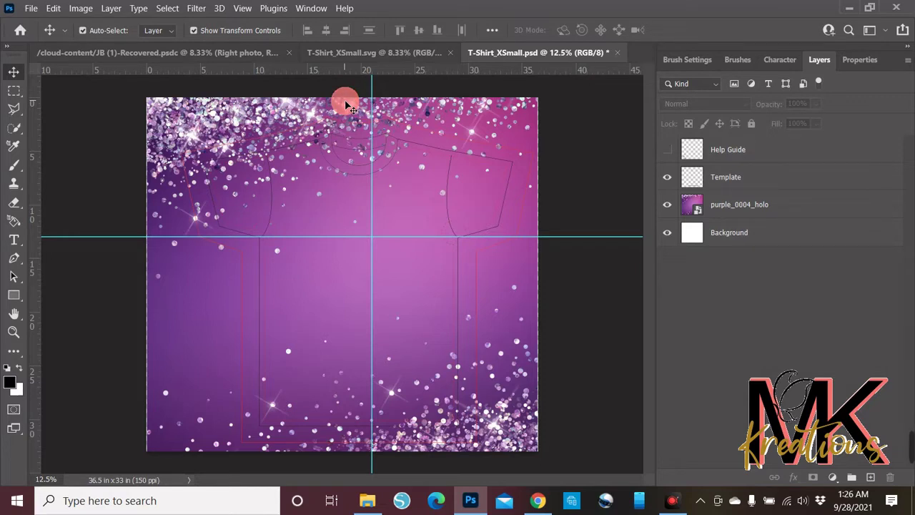
# Check the document's width and height in the Canvas Size settings without changing them.
pyautogui.click(89, 13)
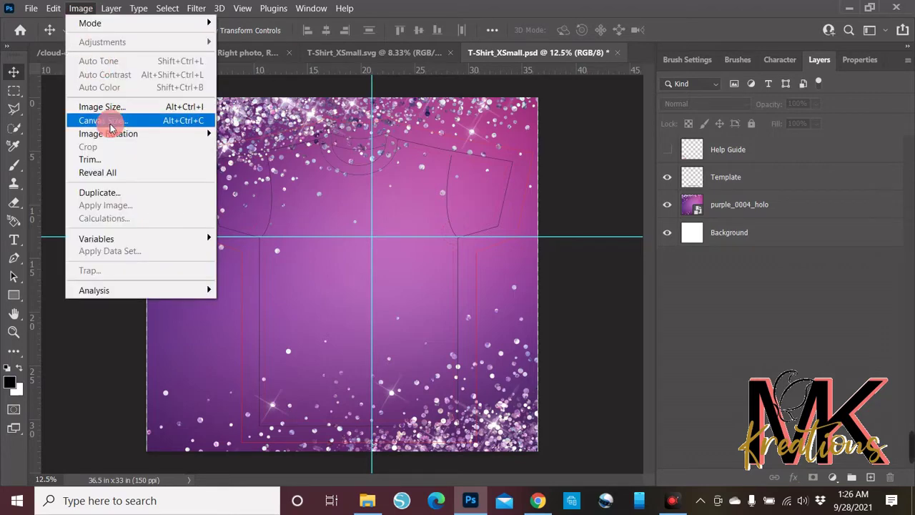
pyautogui.click(107, 120)
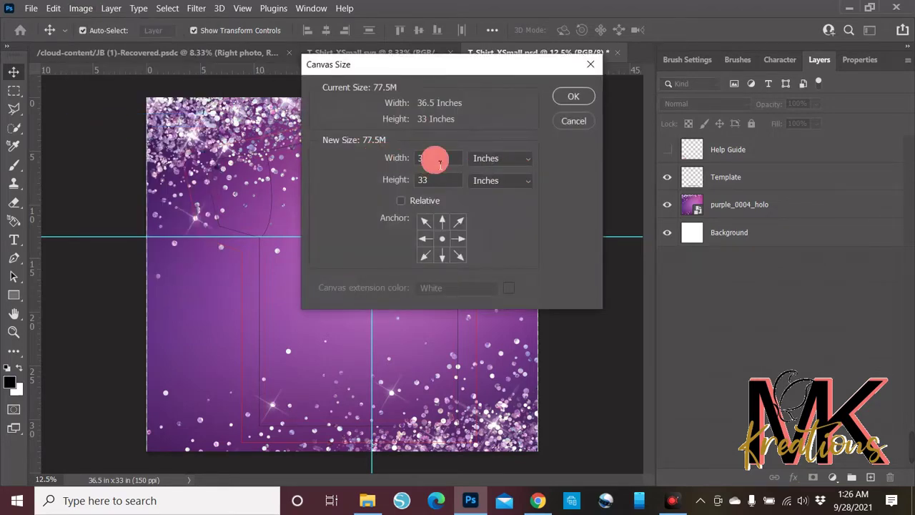
pyautogui.moveTo(439, 163)
pyautogui.mouseDown()
pyautogui.moveTo(453, 160)
pyautogui.moveTo(431, 162)
pyautogui.mouseUp()
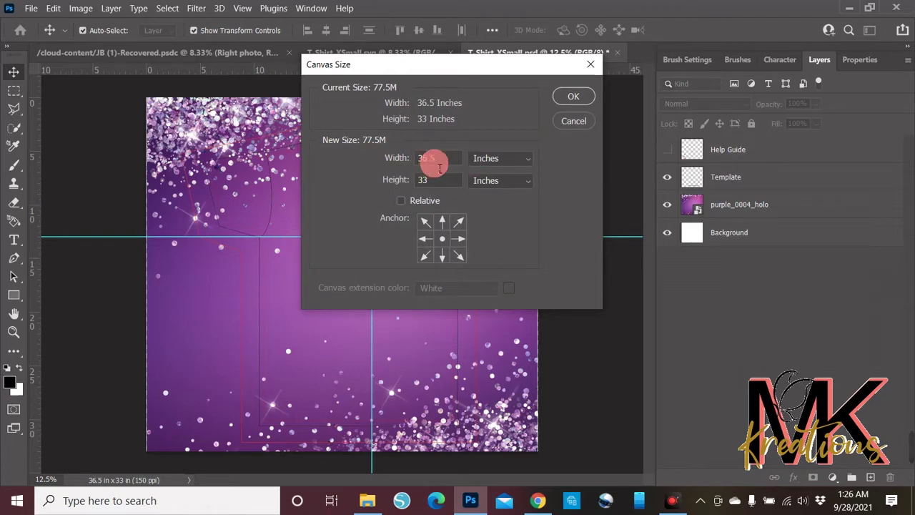
pyautogui.click(573, 97)
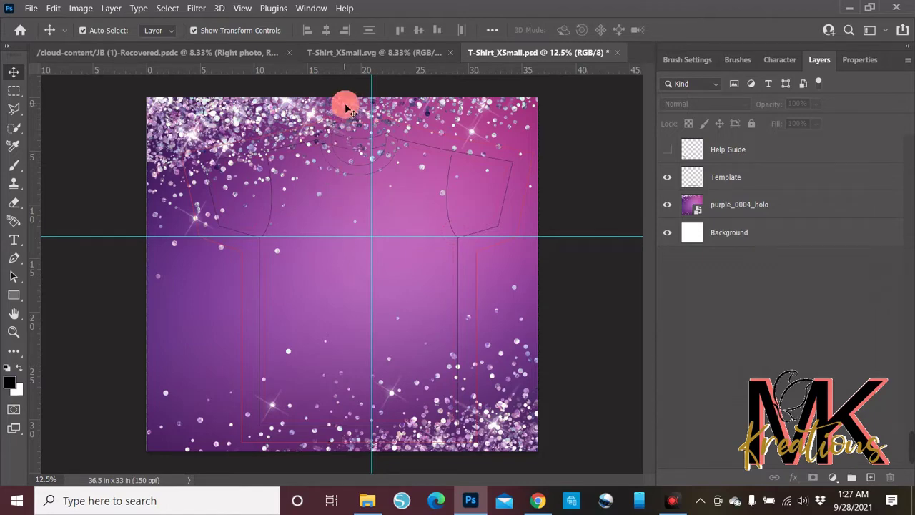
# Add a second vertical guide at 15.5 in and move it to about 19.5 in, near the middle of the neckline.
pyautogui.click(242, 8)
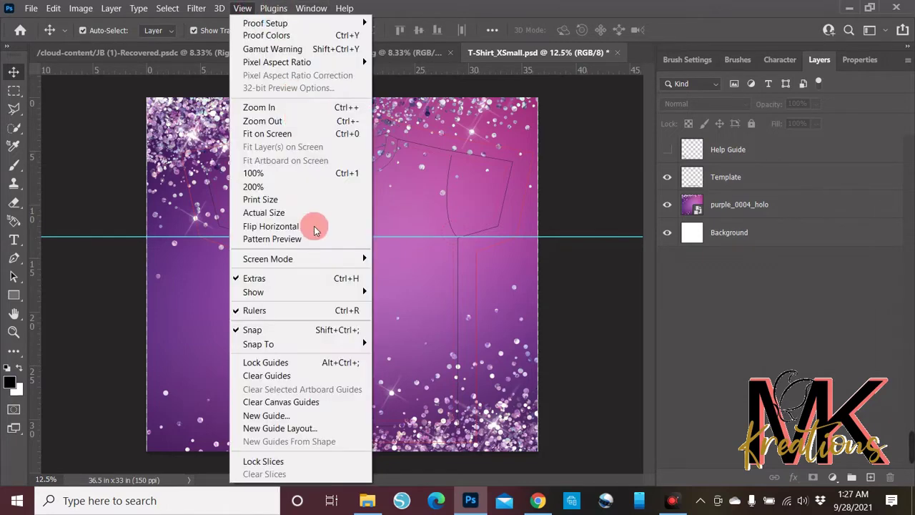
pyautogui.click(310, 416)
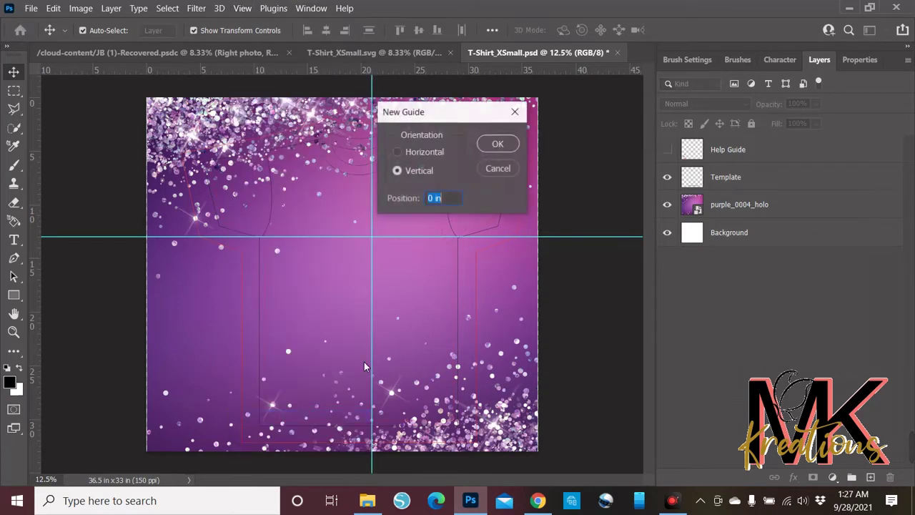
pyautogui.click(421, 180)
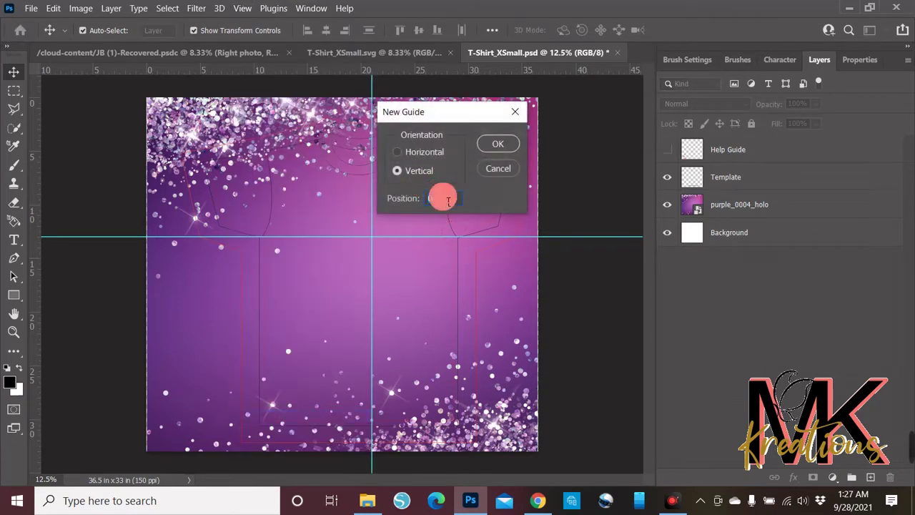
pyautogui.write('15.5')
pyautogui.press('Return')
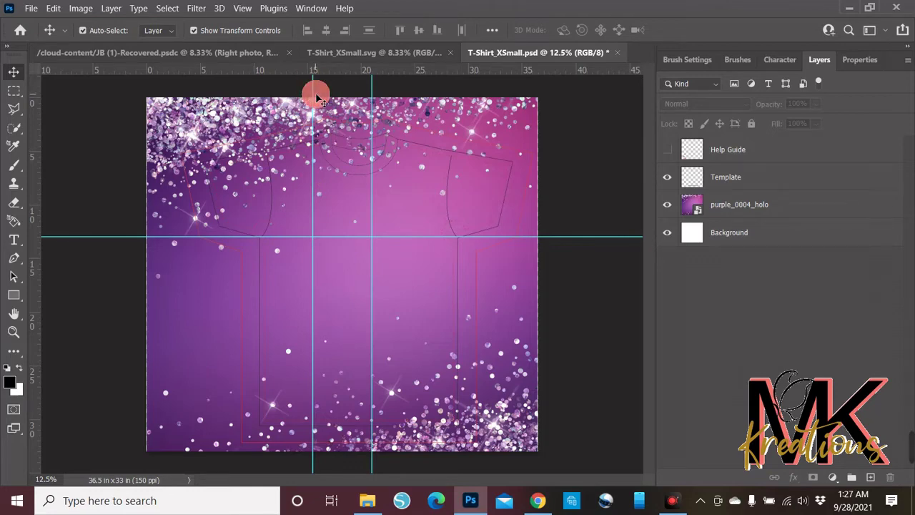
pyautogui.moveTo(318, 95); pyautogui.dragTo(361, 106)
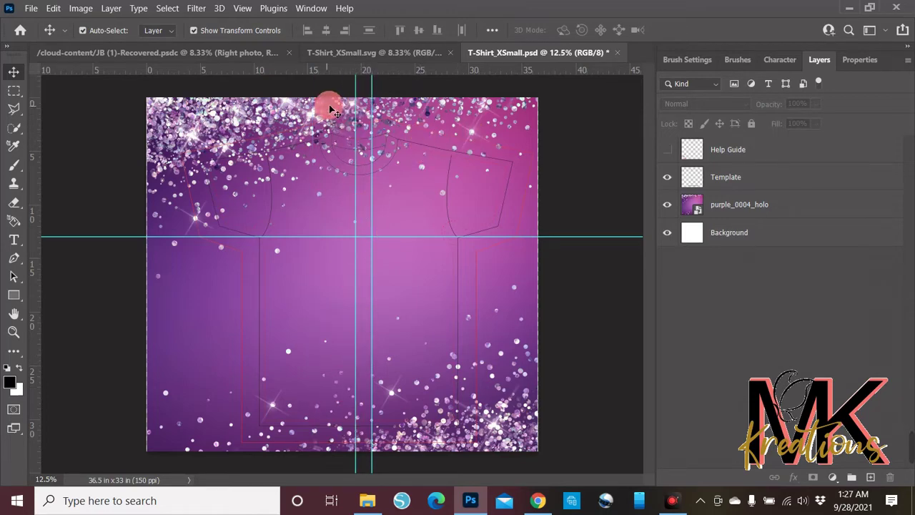
# Try to marquee-select the upper strip between the two vertical guides, and return to the Move tool.
pyautogui.click(15, 90)
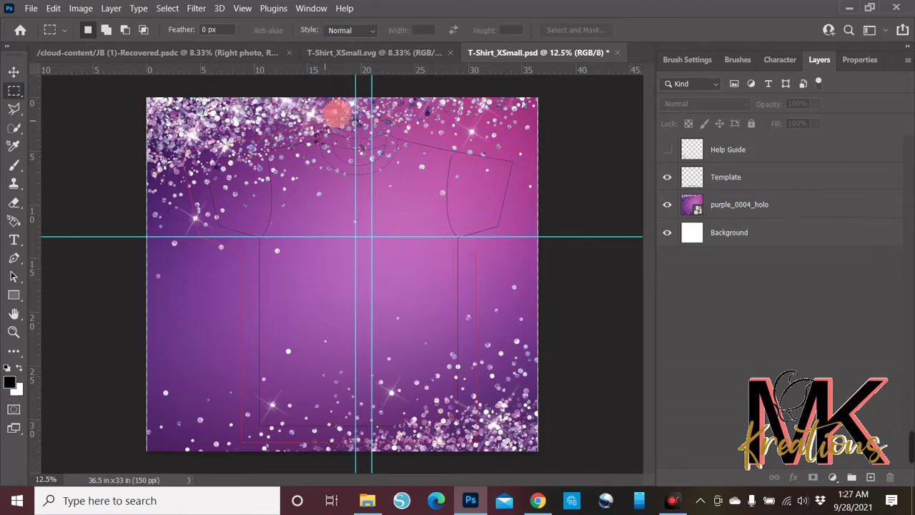
pyautogui.moveTo(358, 104); pyautogui.dragTo(372, 191)
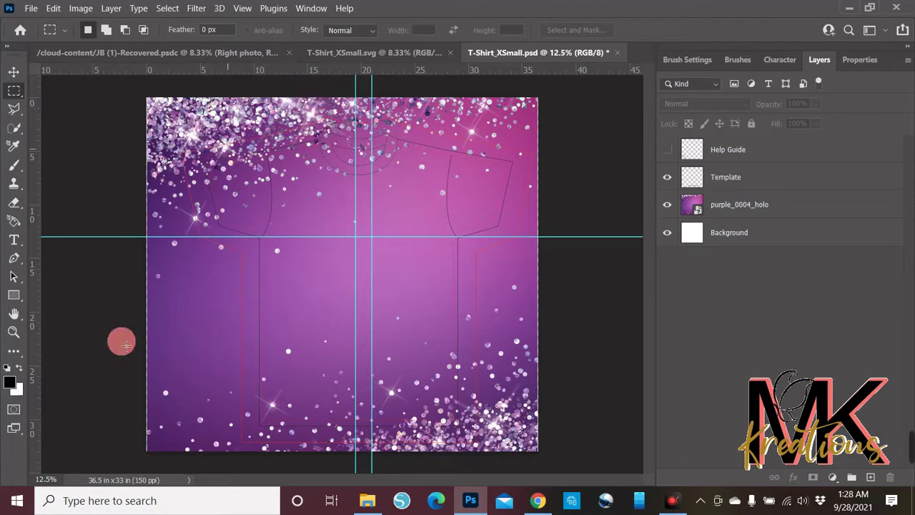
pyautogui.click(14, 72)
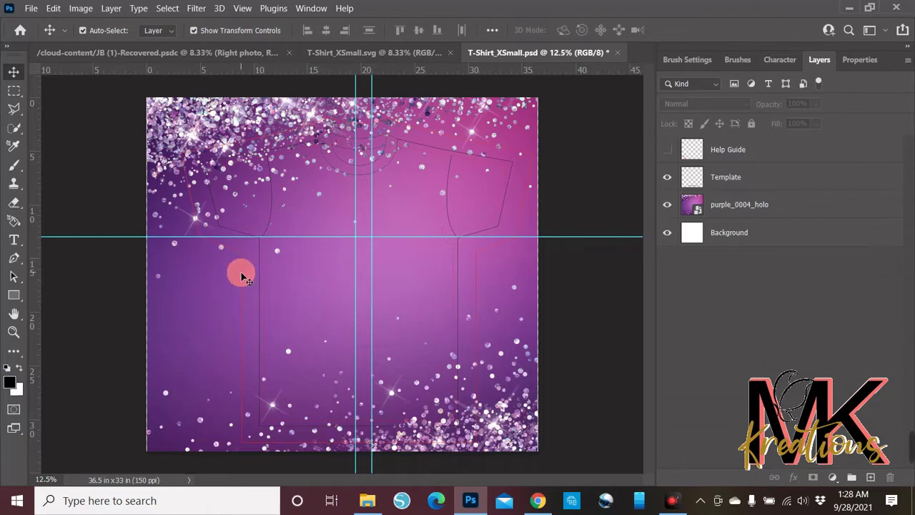
# Add a vertical guide at 8 in and move it to about 9 in, onto the shirt body's outer left outline.
pyautogui.click(242, 8)
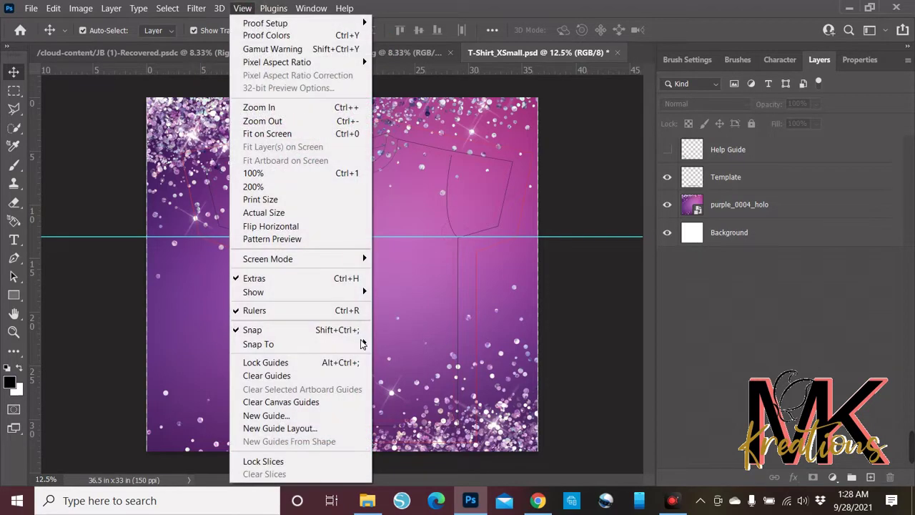
pyautogui.click(293, 416)
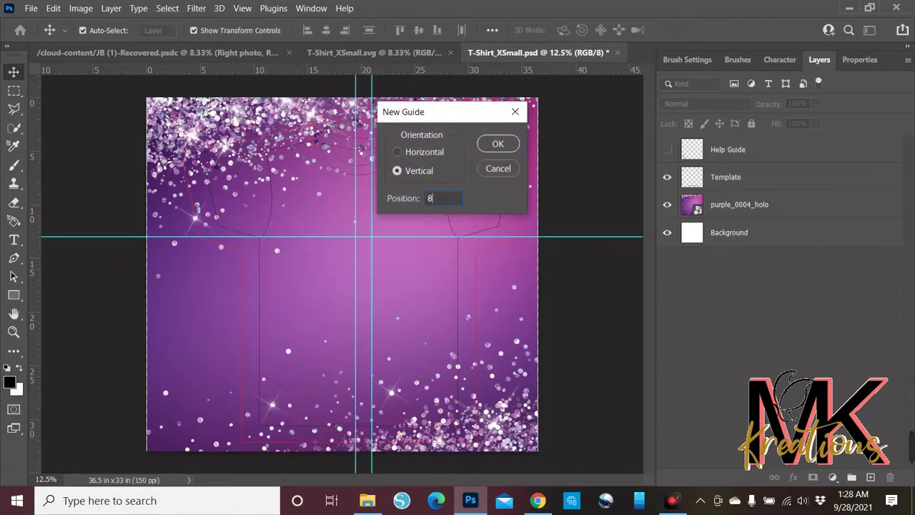
pyautogui.click(499, 144)
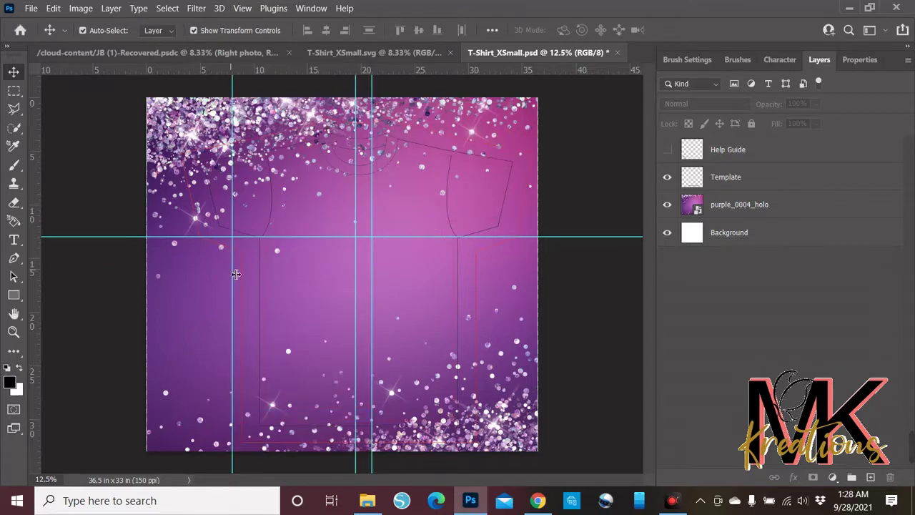
pyautogui.moveTo(241, 274); pyautogui.dragTo(243, 273)
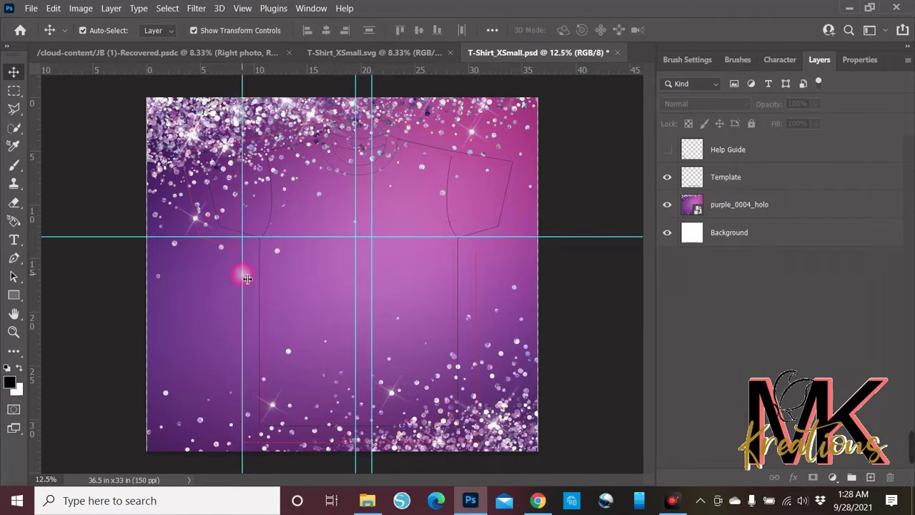
# Measure the lower body area between the 9 in and 21 in vertical guides with a rectangular marquee, and clear the selection.
pyautogui.click(14, 91)
pyautogui.click(62, 93)
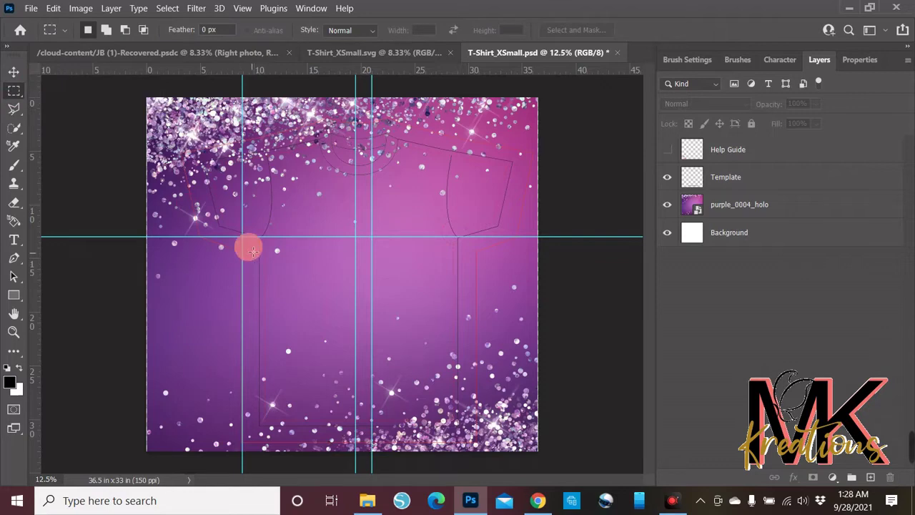
pyautogui.moveTo(249, 242); pyautogui.dragTo(372, 444)
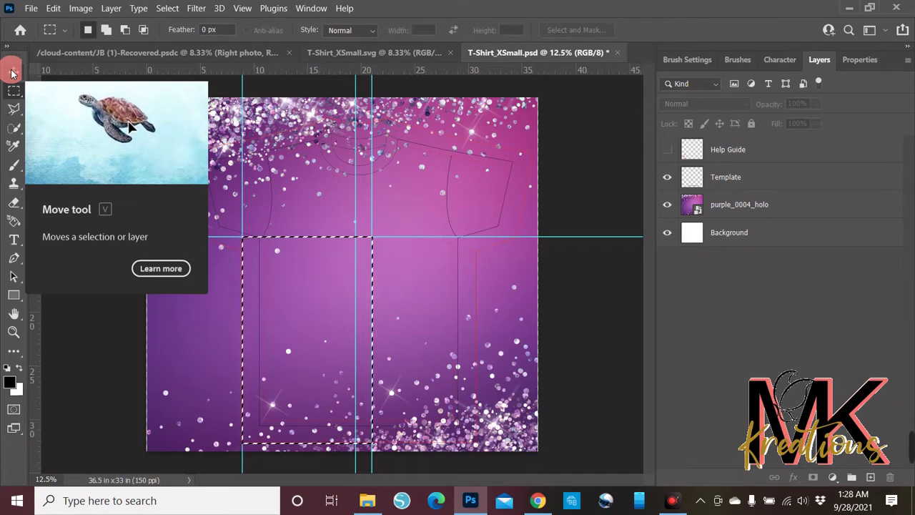
pyautogui.hotkey('ctrl', 'd')
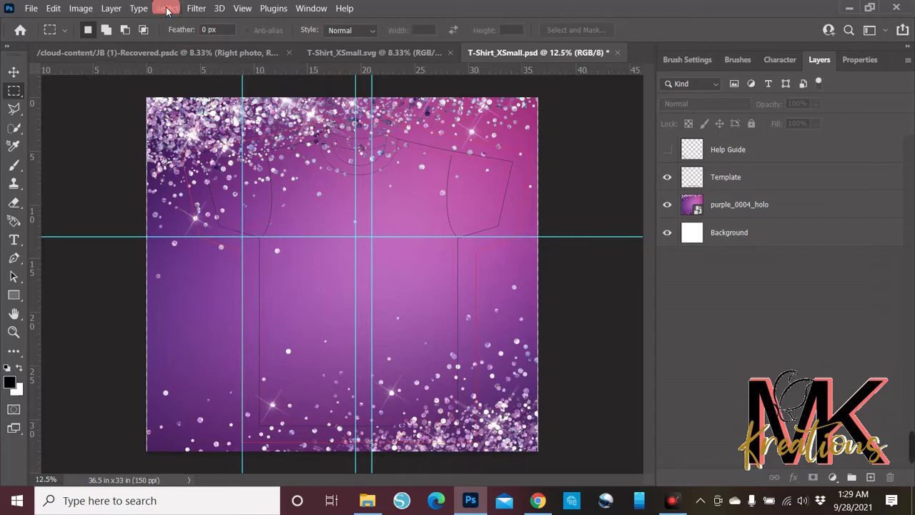
pyautogui.click(245, 12)
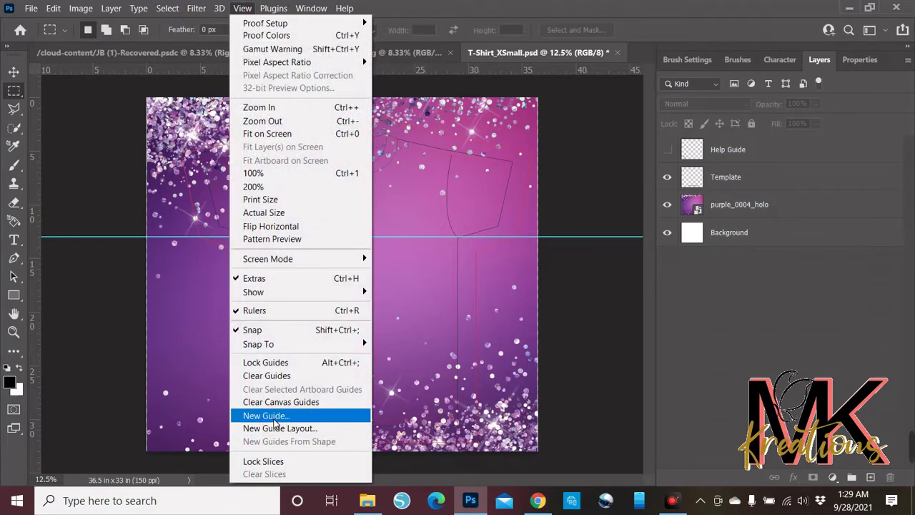
pyautogui.click(277, 417)
pyautogui.write('12')
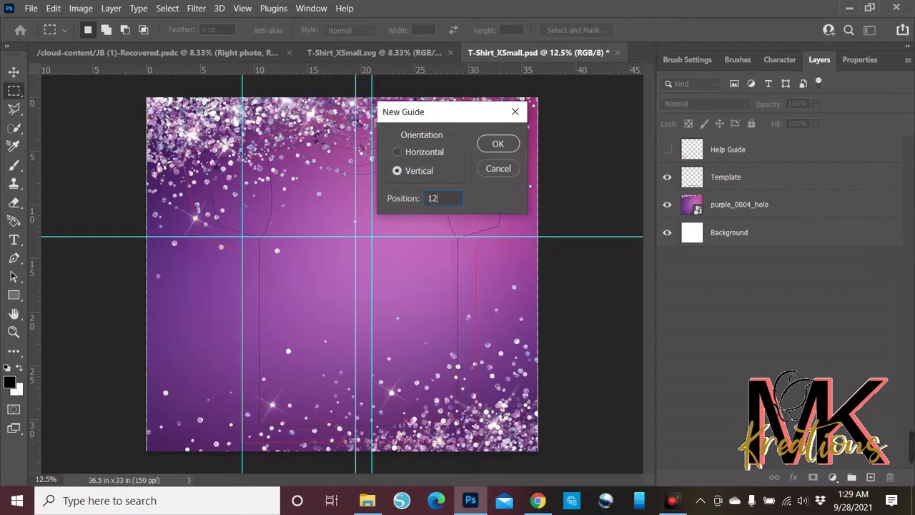
pyautogui.click(497, 144)
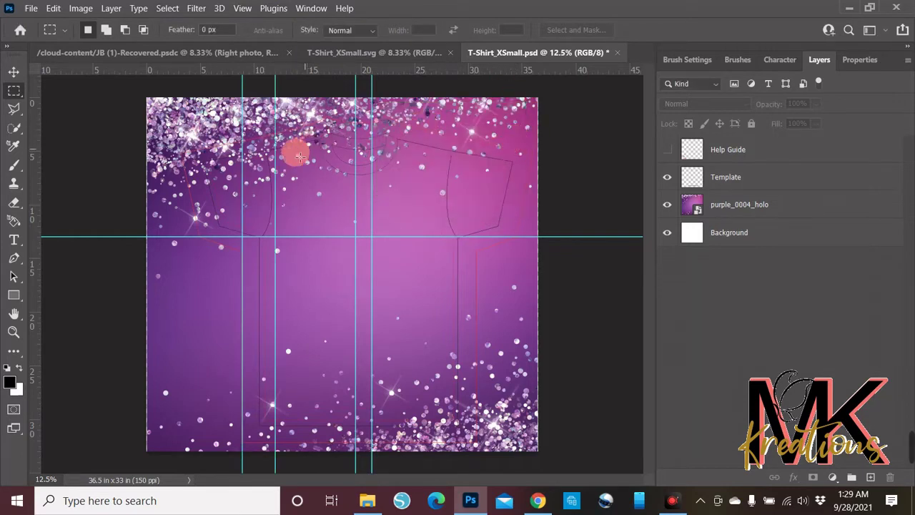
pyautogui.click(14, 71)
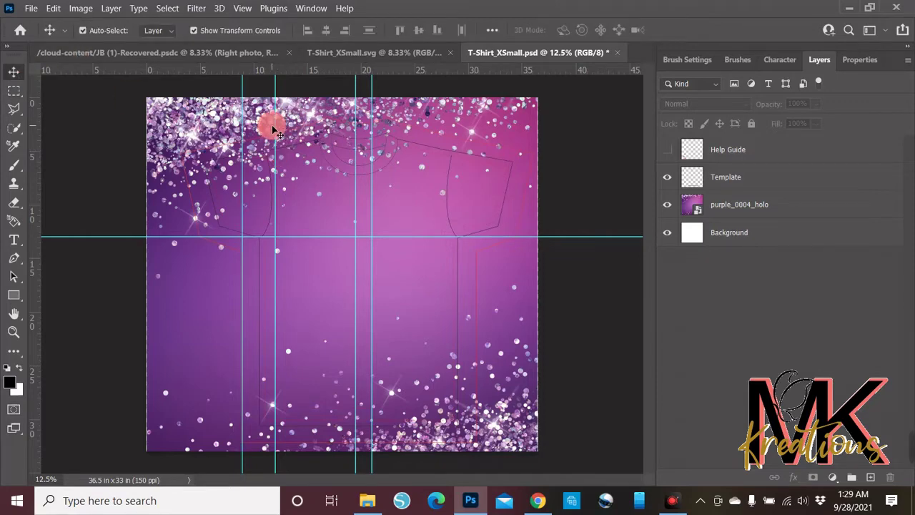
pyautogui.moveTo(276, 131); pyautogui.dragTo(29, 107)
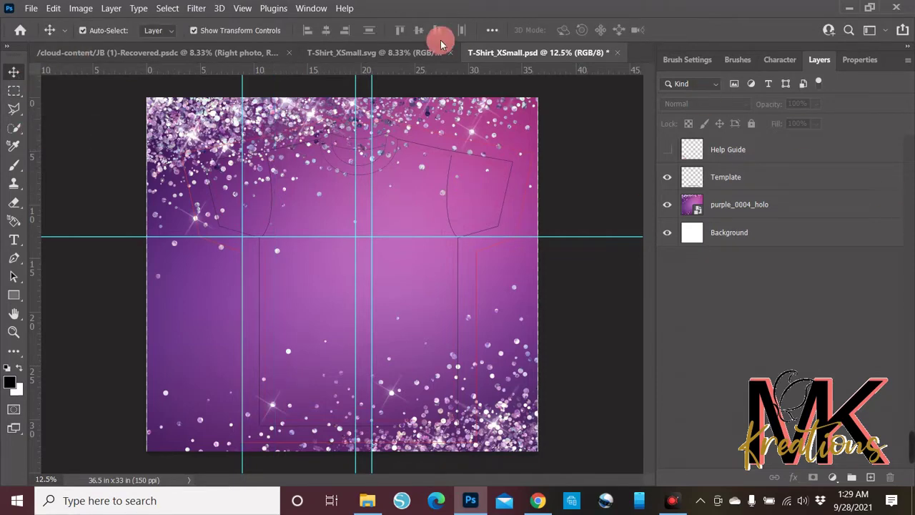
# Add a horizontal guide at 12 in, just above the existing horizontal guide at the underarms.
pyautogui.click(242, 8)
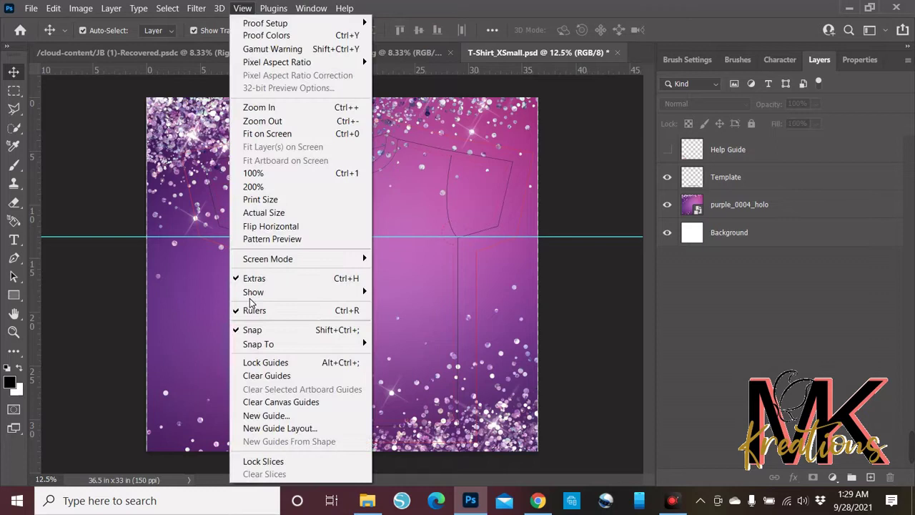
pyautogui.click(256, 418)
pyautogui.click(400, 153)
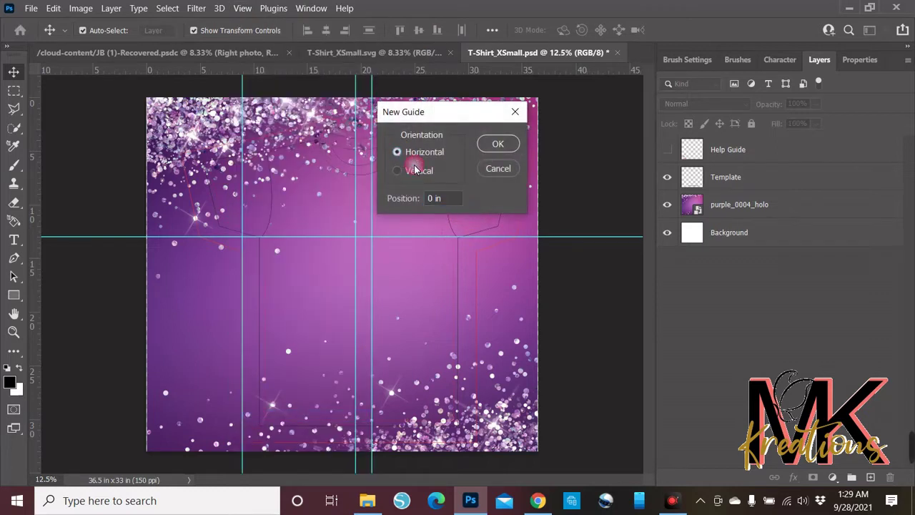
pyautogui.doubleClick(429, 198)
pyautogui.write('12')
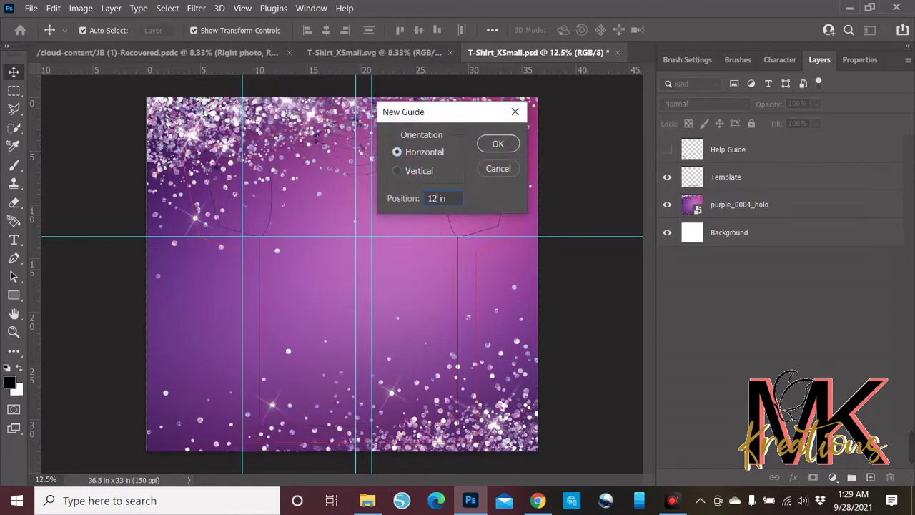
pyautogui.click(499, 144)
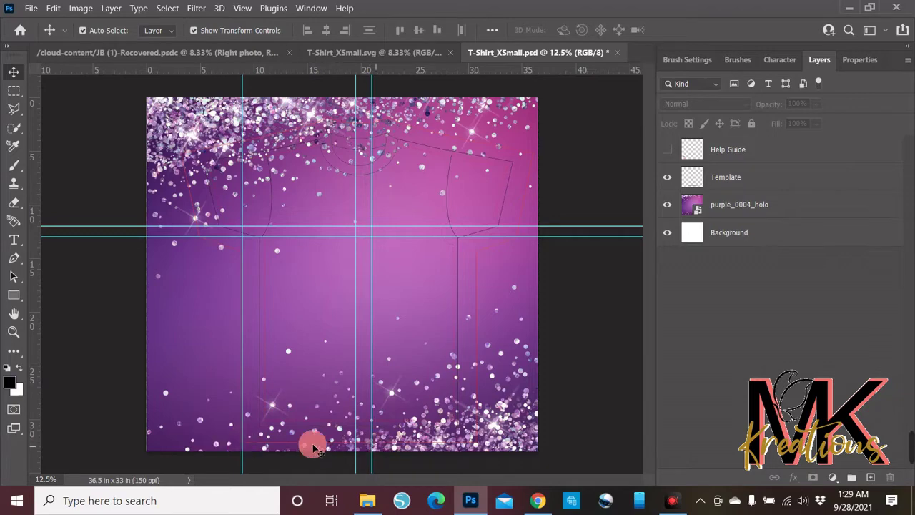
# Add a horizontal guide at 32 in and fine-tune its position on the outer hem line of the shirt.
pyautogui.click(243, 9)
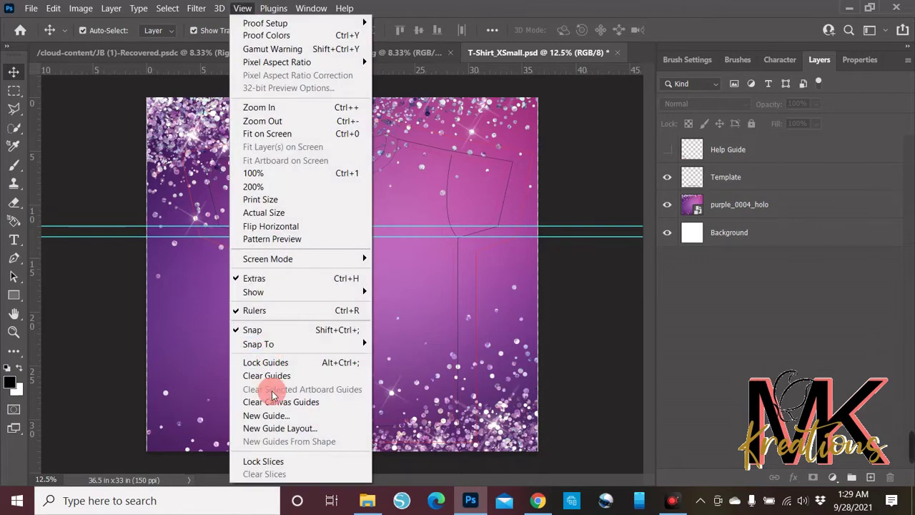
pyautogui.click(272, 415)
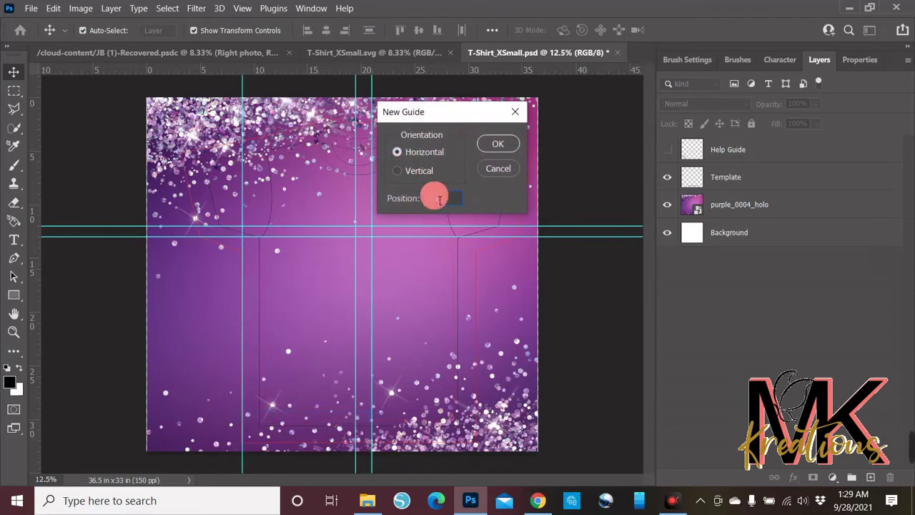
pyautogui.write('32')
pyautogui.click(498, 143)
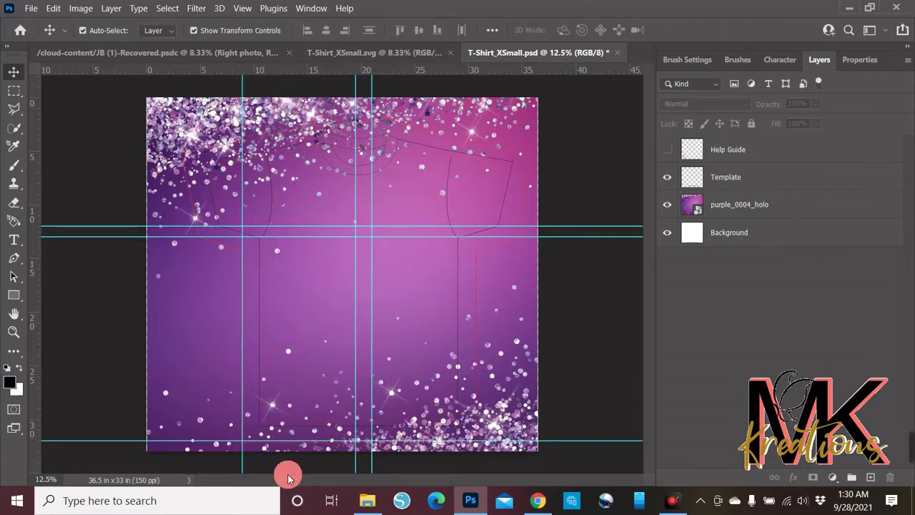
pyautogui.click(231, 444)
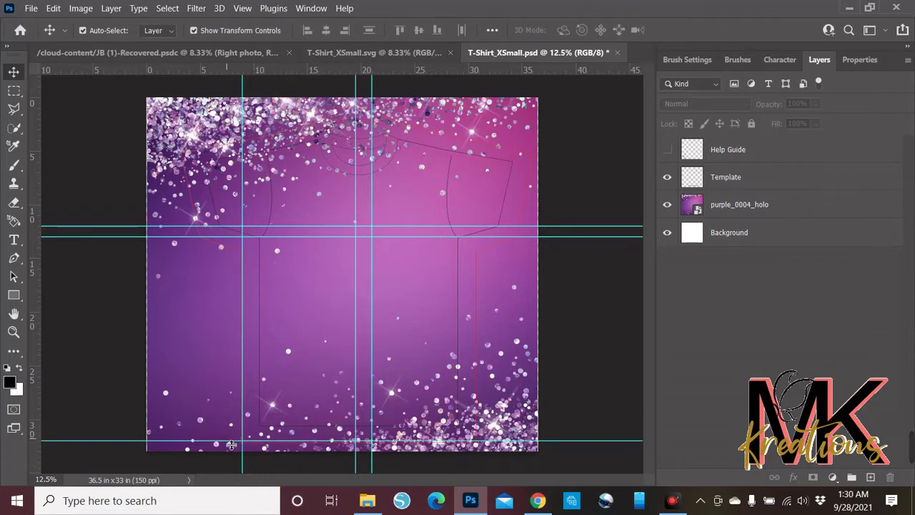
pyautogui.moveTo(231, 444); pyautogui.dragTo(229, 443)
pyautogui.click(227, 442)
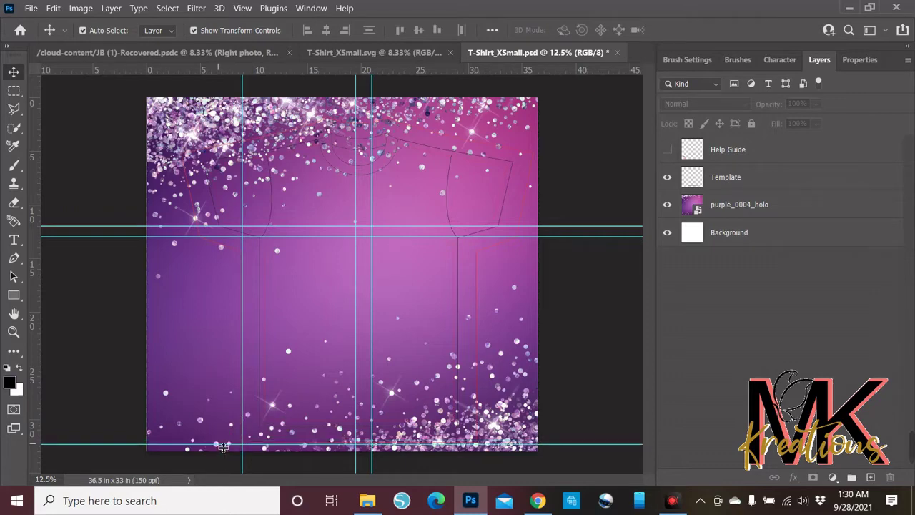
pyautogui.moveTo(219, 444); pyautogui.dragTo(216, 441)
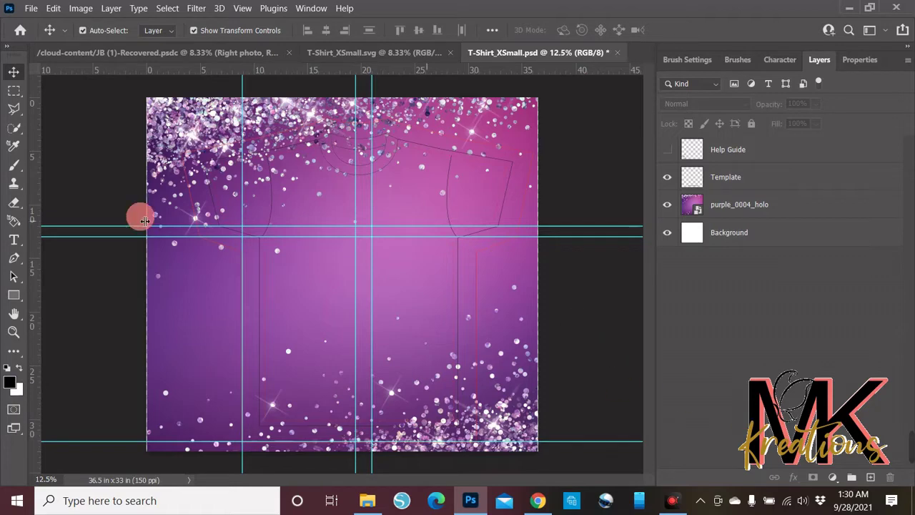
# Measure the area between the 12 in horizontal guide, the hem guide and the vertical guides with a rectangular marquee, and deselect it.
pyautogui.click(14, 90)
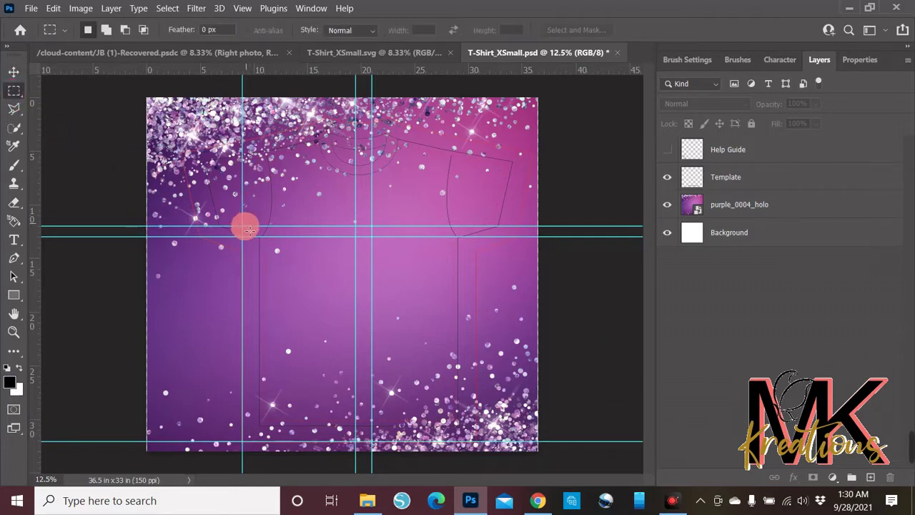
pyautogui.moveTo(243, 227)
pyautogui.mouseDown()
pyautogui.moveTo(363, 294)
pyautogui.moveTo(373, 453)
pyautogui.mouseUp()
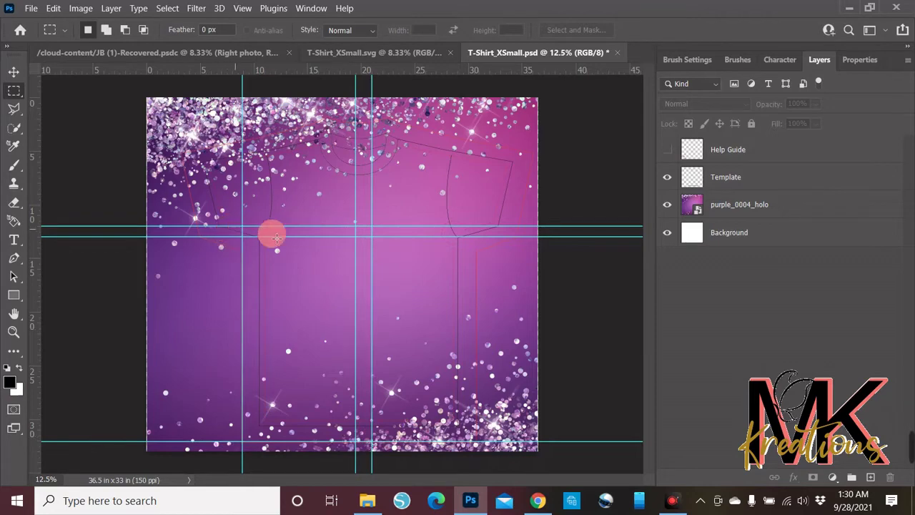
pyautogui.moveTo(355, 254); pyautogui.dragTo(365, 441)
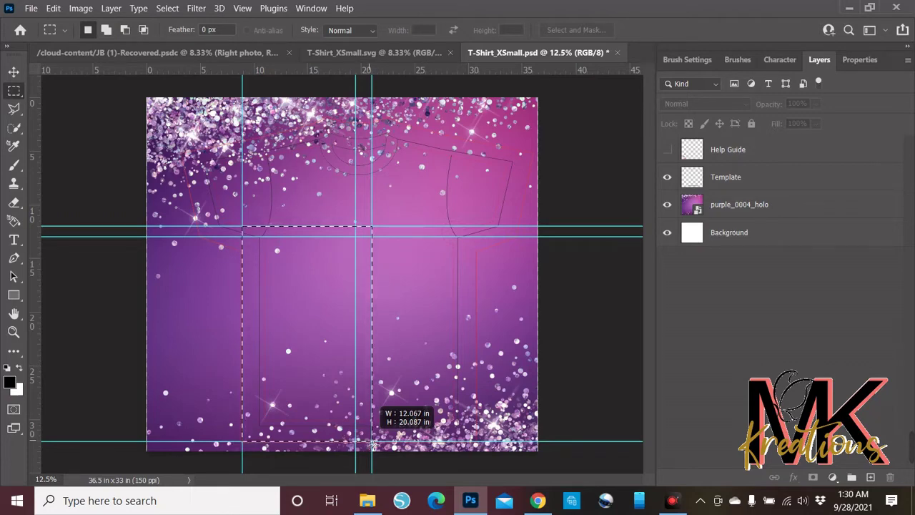
pyautogui.moveTo(372, 443); pyautogui.dragTo(371, 434)
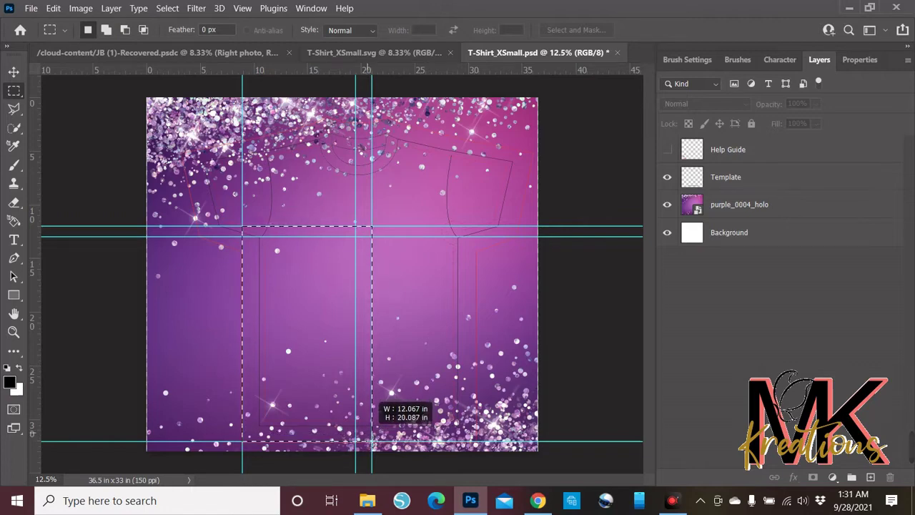
pyautogui.moveTo(372, 442); pyautogui.dragTo(366, 431)
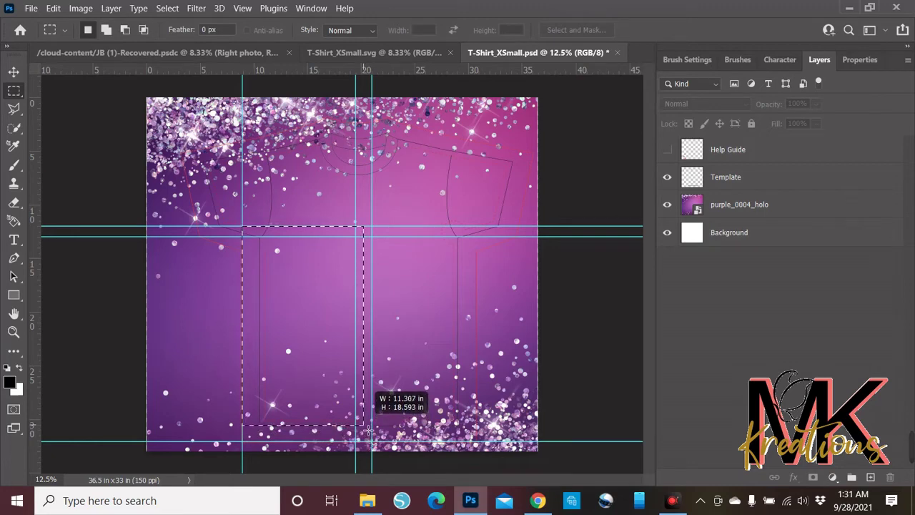
pyautogui.moveTo(369, 429); pyautogui.dragTo(368, 434)
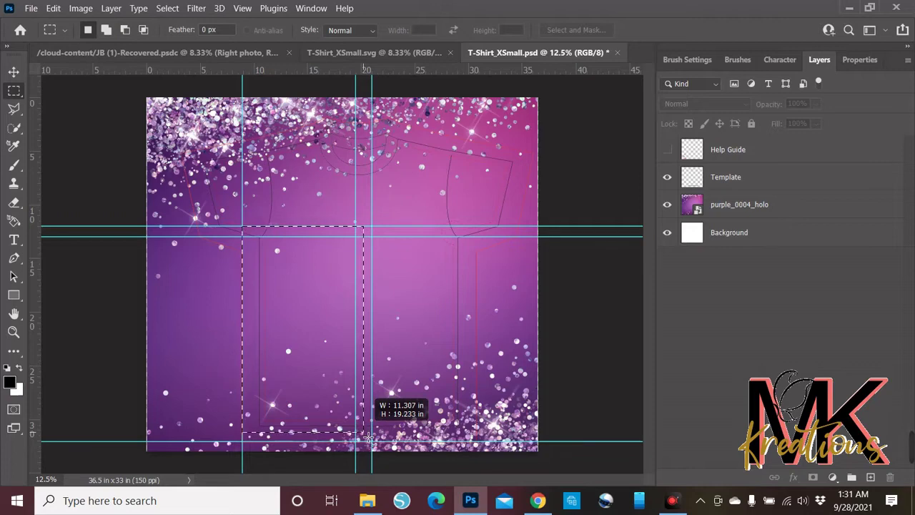
pyautogui.moveTo(369, 436); pyautogui.dragTo(373, 440)
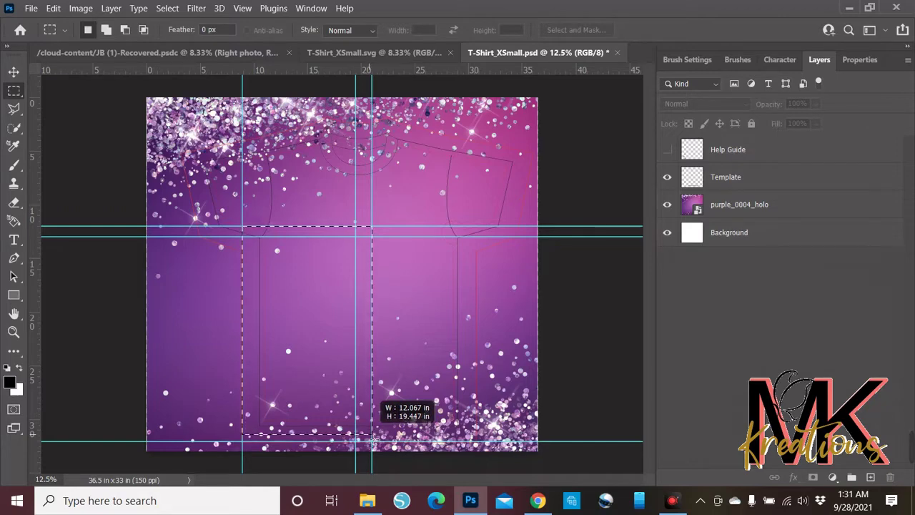
pyautogui.moveTo(371, 434); pyautogui.dragTo(361, 431)
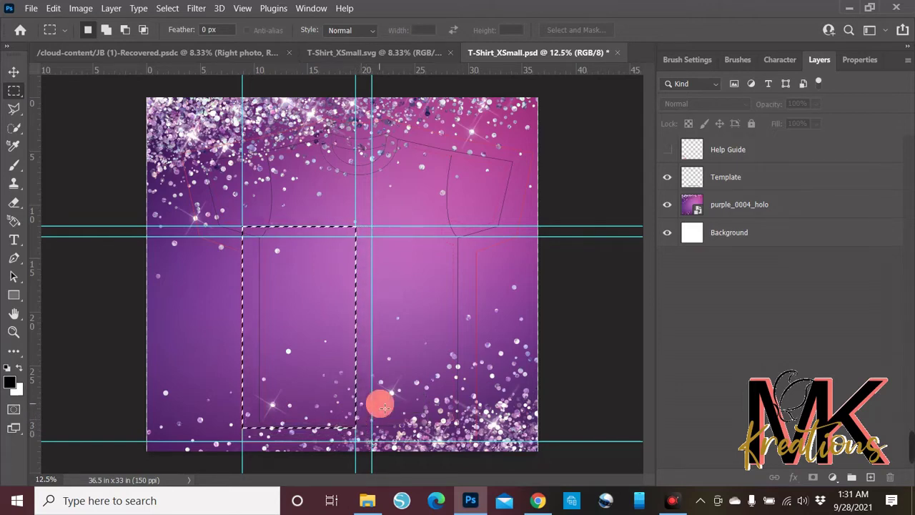
pyautogui.click(380, 407)
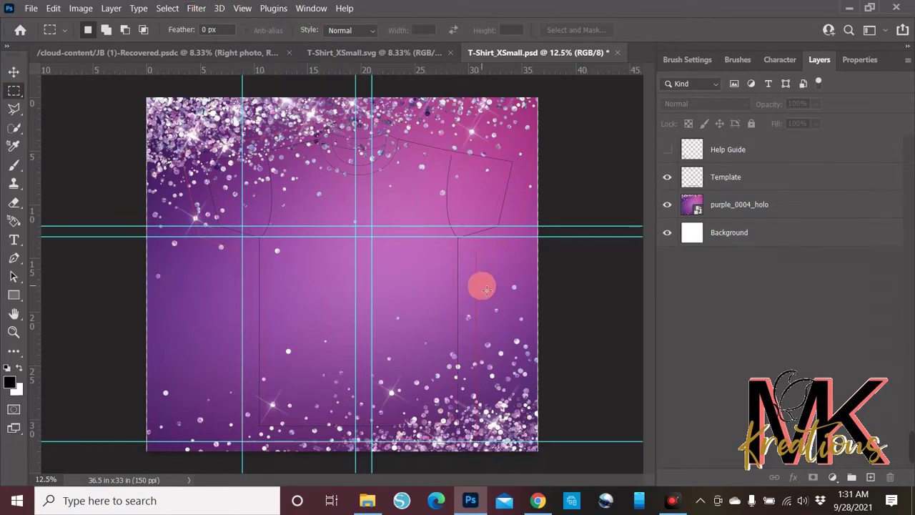
# Add a vertical guide at 30 in and shift it onto the shirt's outer side line on the right.
pyautogui.click(12, 73)
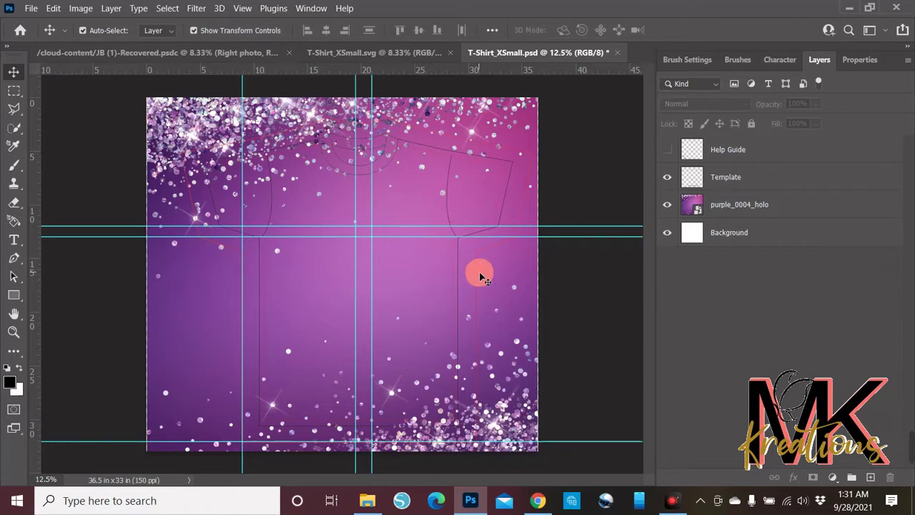
pyautogui.click(243, 8)
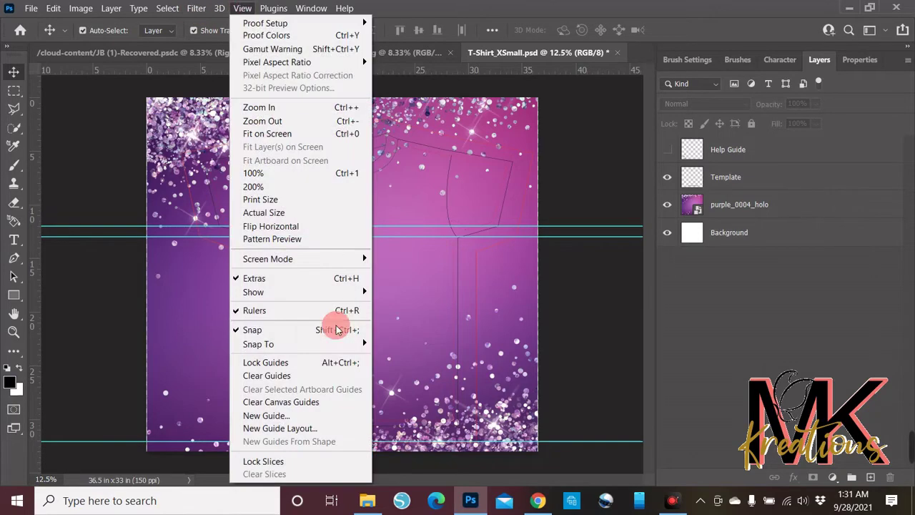
pyautogui.click(336, 415)
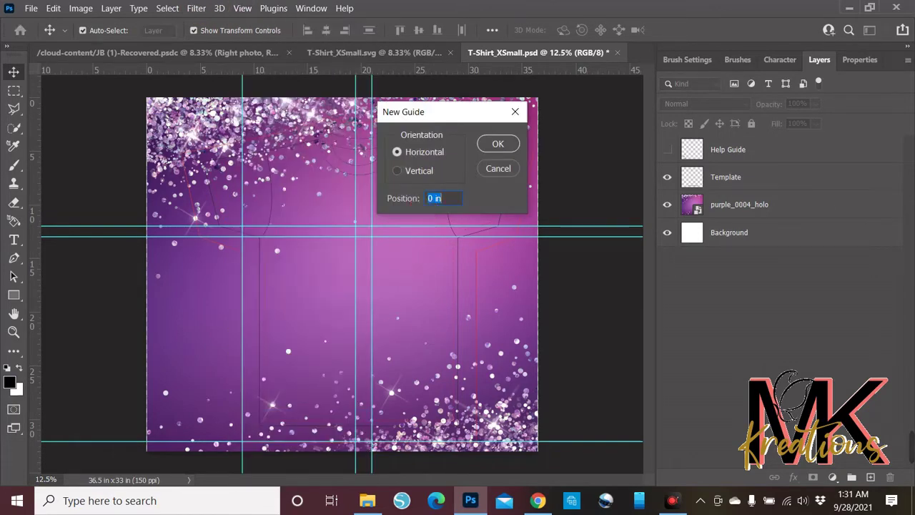
pyautogui.write('30')
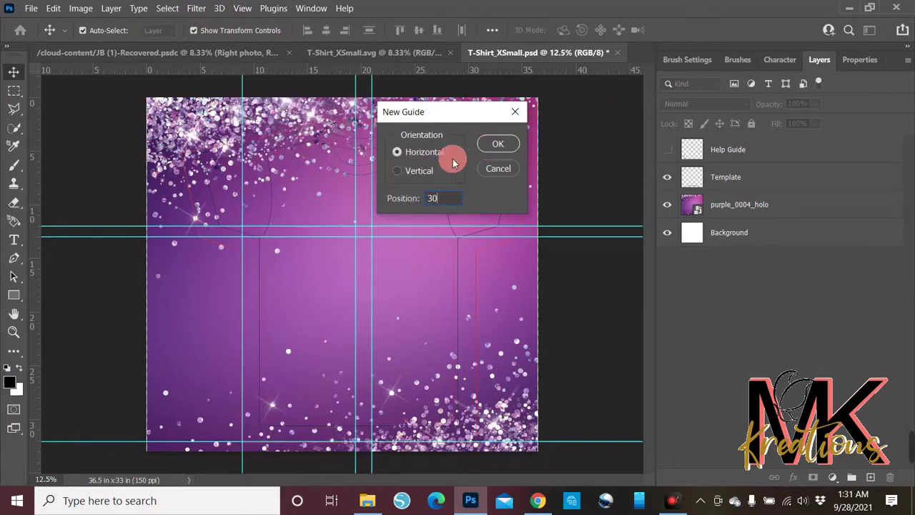
pyautogui.click(398, 170)
pyautogui.click(493, 145)
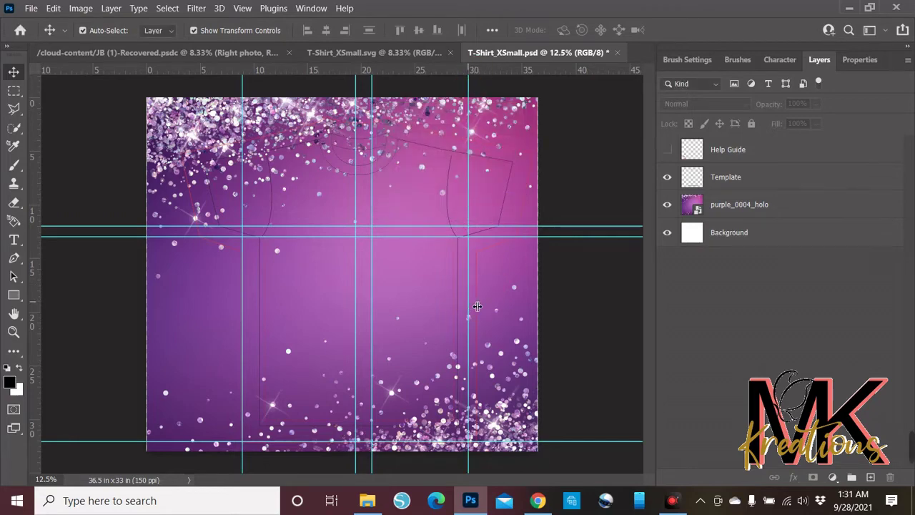
pyautogui.moveTo(477, 306); pyautogui.dragTo(481, 307)
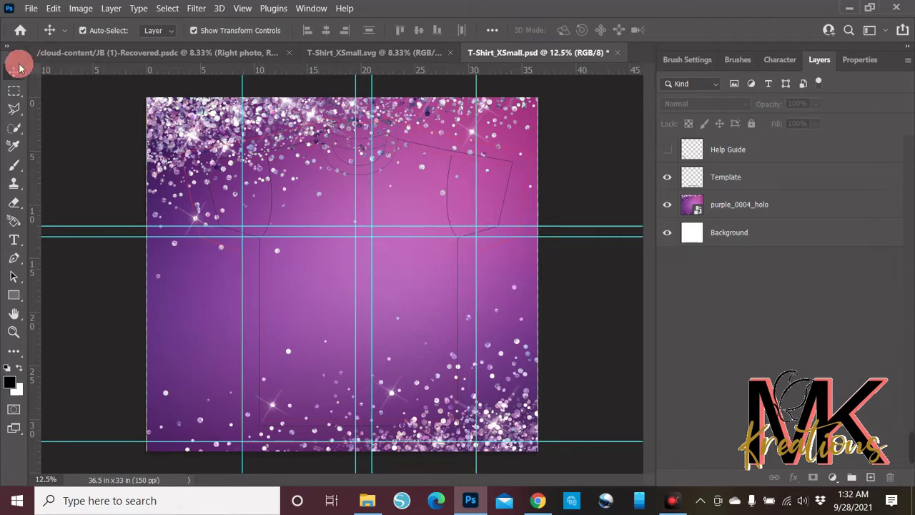
# Measure the lower body area from the center-left vertical guide to the right side guide with a rectangular marquee, and deselect it.
pyautogui.click(13, 90)
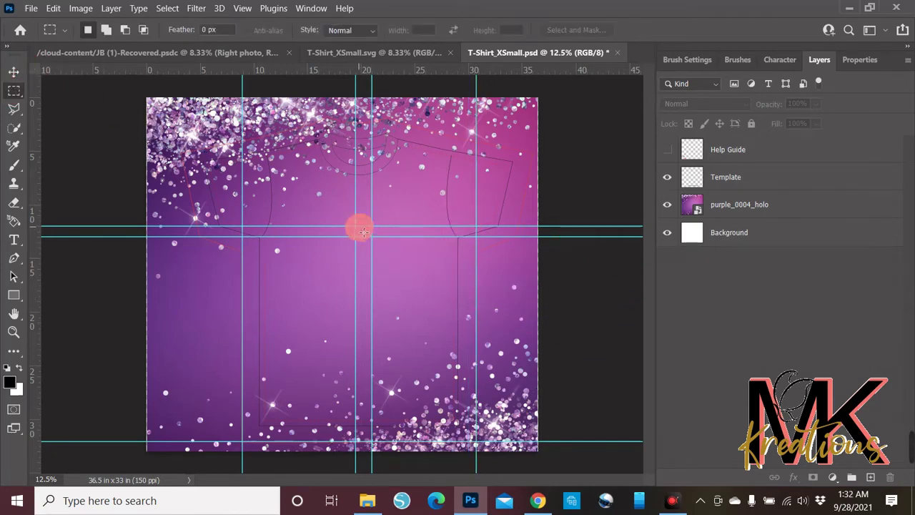
pyautogui.moveTo(363, 231); pyautogui.dragTo(476, 442)
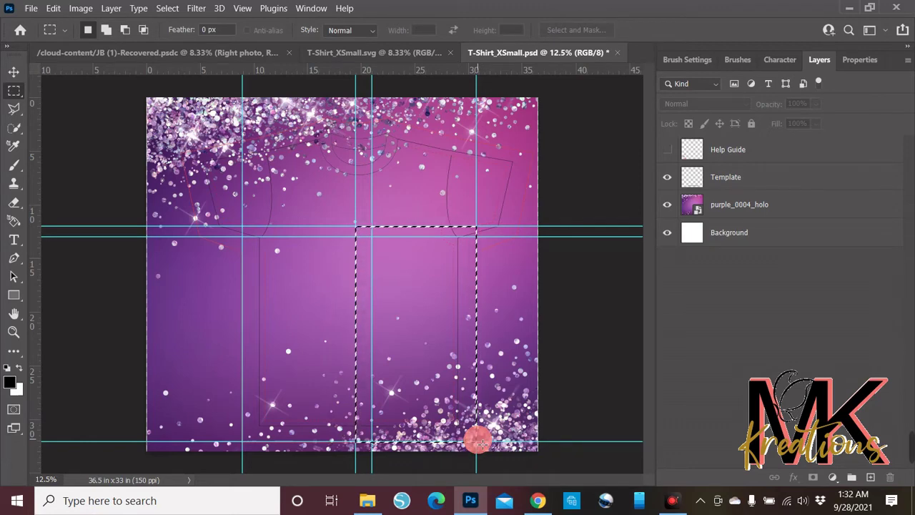
pyautogui.click(477, 441)
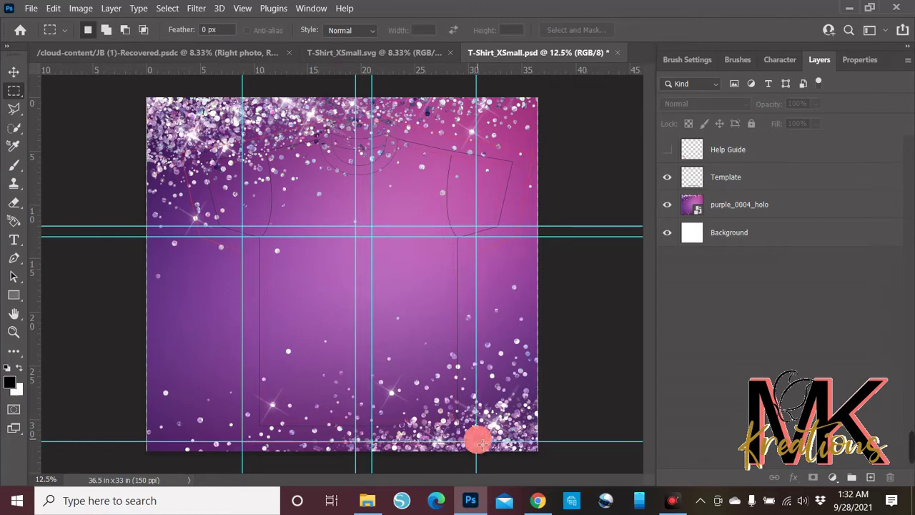
# Delete the Help Guide layer and the white Background layer.
pyautogui.click(729, 151)
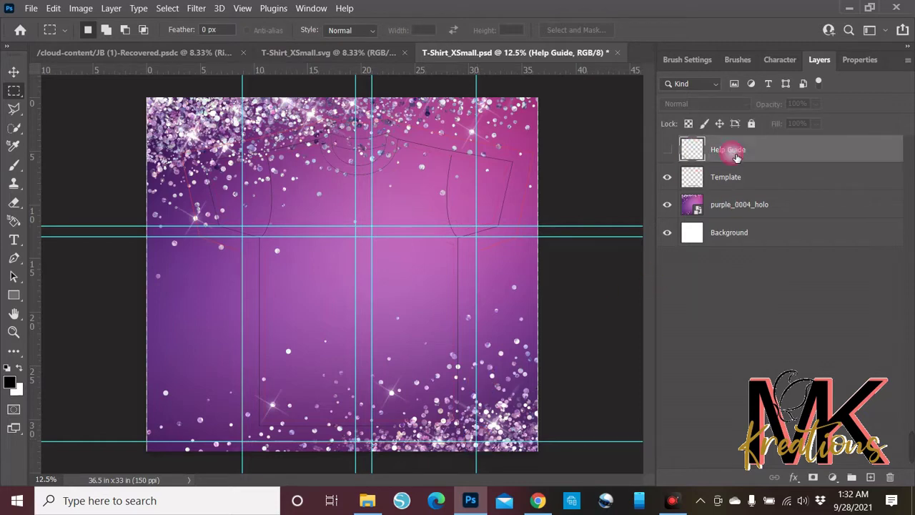
pyautogui.press('Delete')
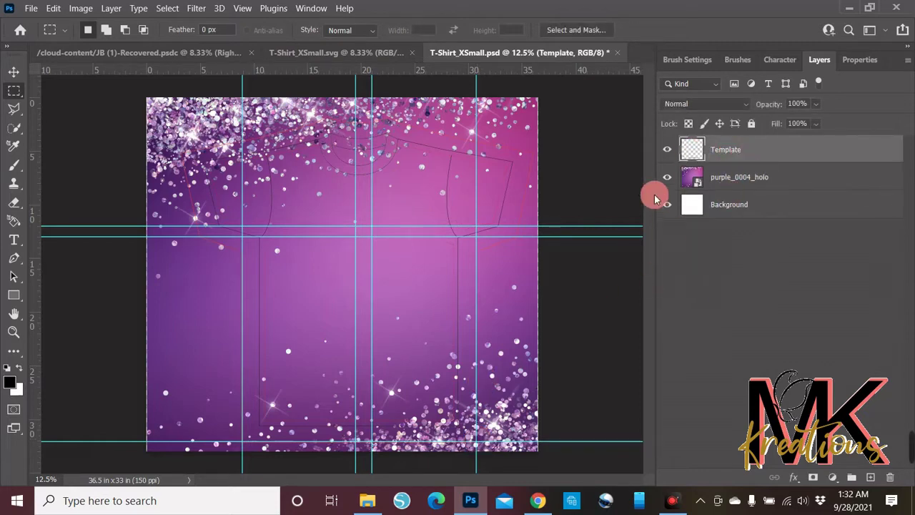
pyautogui.click(743, 206)
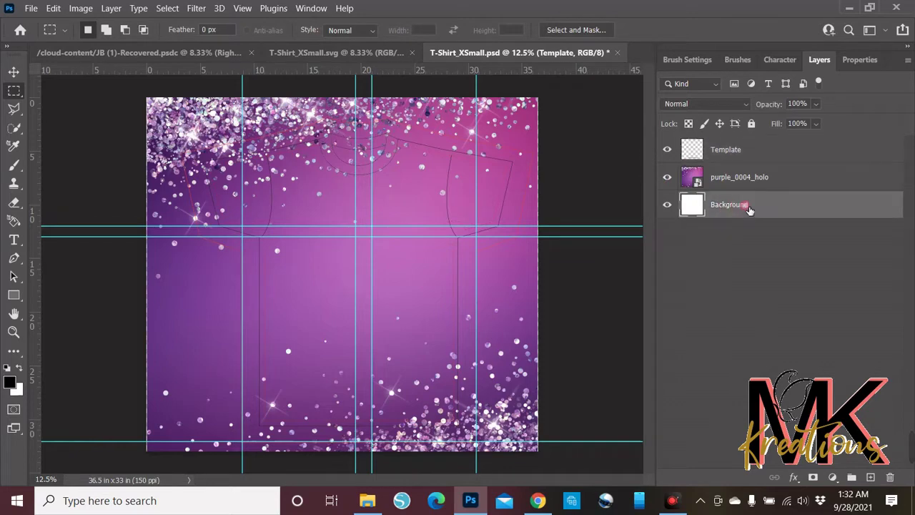
pyautogui.press('Delete')
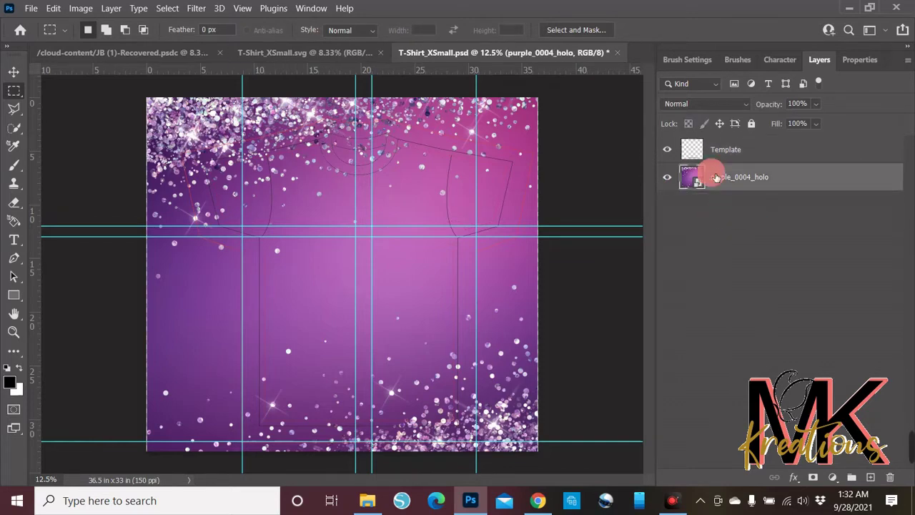
# Hide the Template layer and flatten the image, discarding the hidden layer.
pyautogui.click(668, 148)
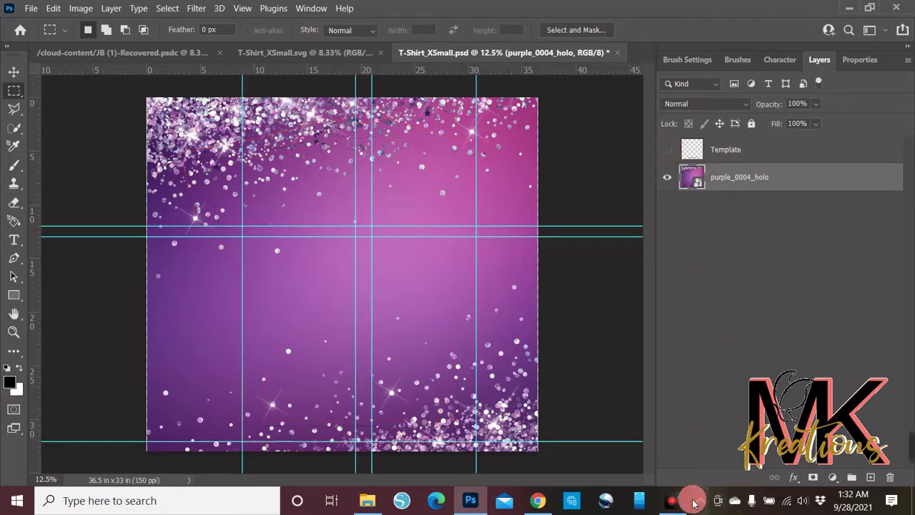
pyautogui.rightClick(766, 181)
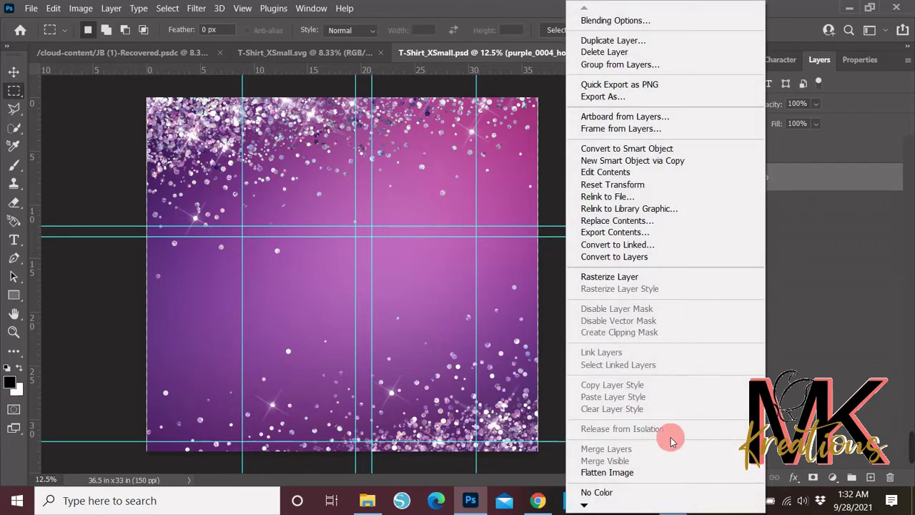
pyautogui.click(619, 473)
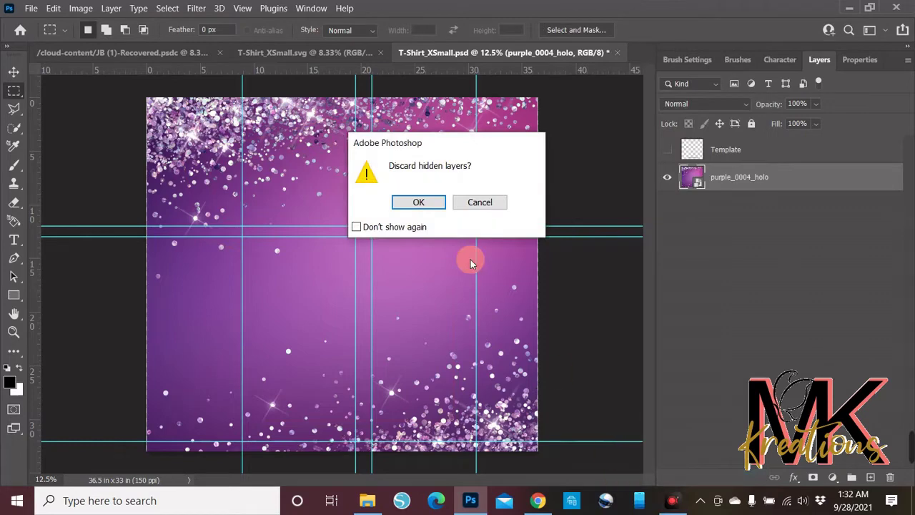
pyautogui.click(423, 205)
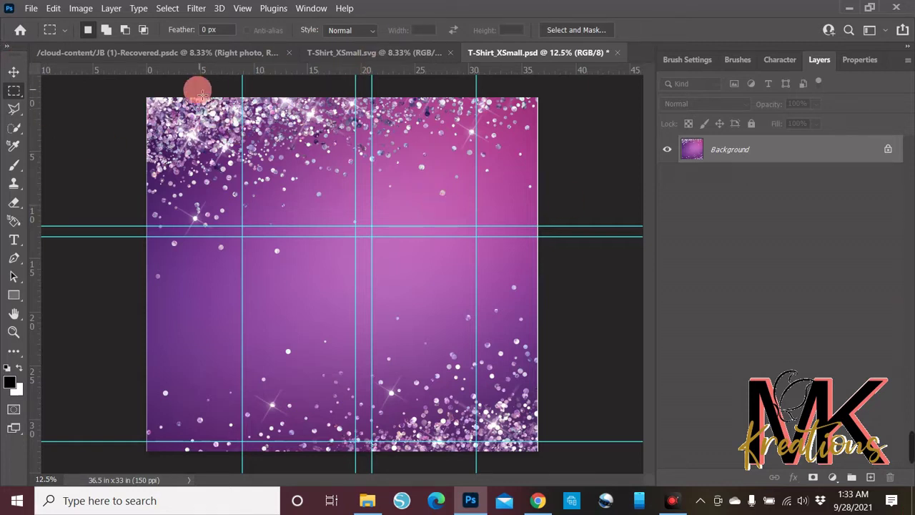
# Copy the upper-left section, bounded by the 21 in vertical guide and the lower underarm guide, to a new layer and nudge it slightly up.
pyautogui.moveTo(147, 99); pyautogui.dragTo(373, 243)
pyautogui.click(372, 243)
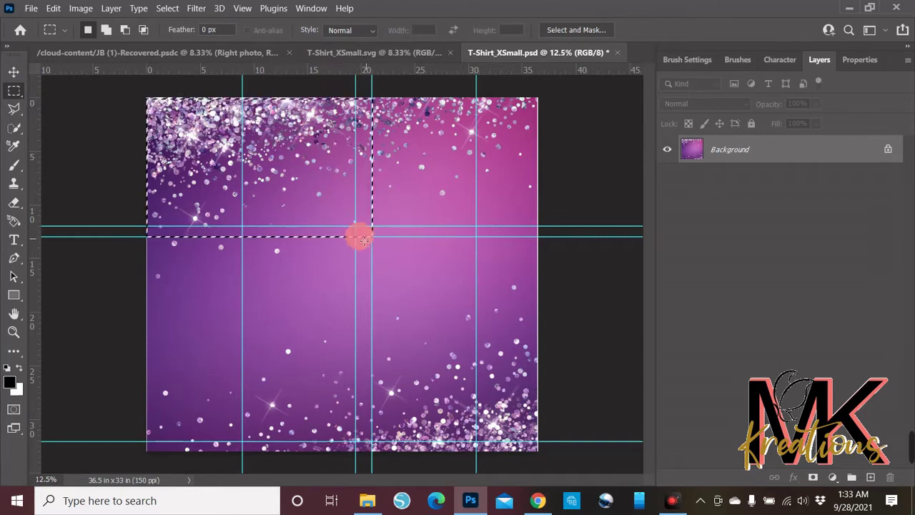
pyautogui.rightClick(320, 183)
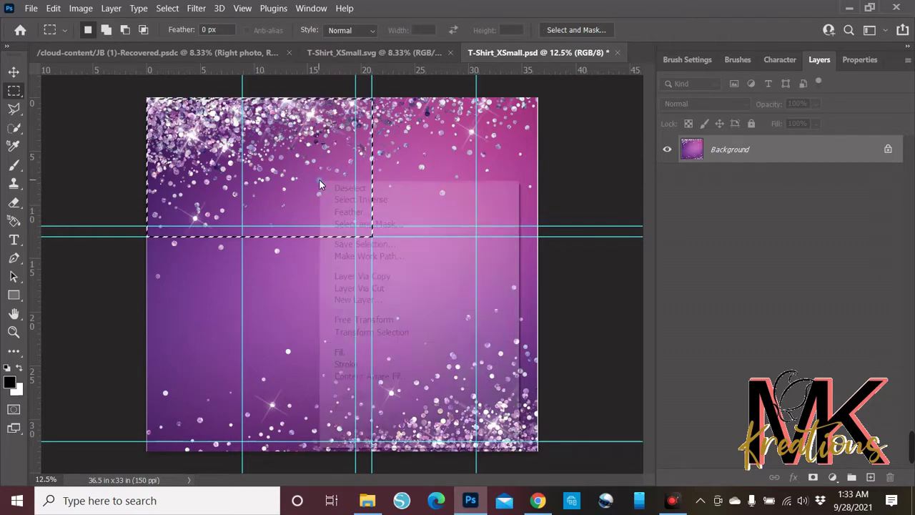
pyautogui.click(362, 280)
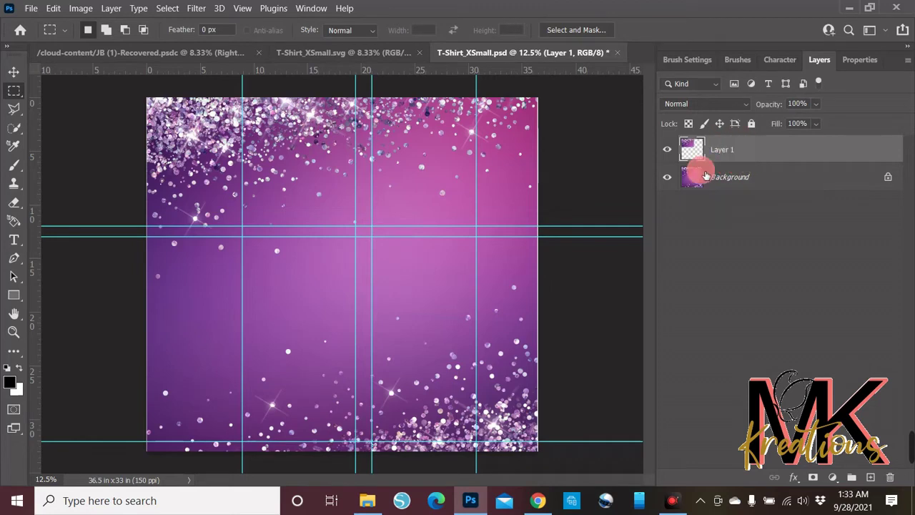
pyautogui.click(14, 71)
pyautogui.click(281, 160)
pyautogui.moveTo(281, 160); pyautogui.dragTo(278, 138)
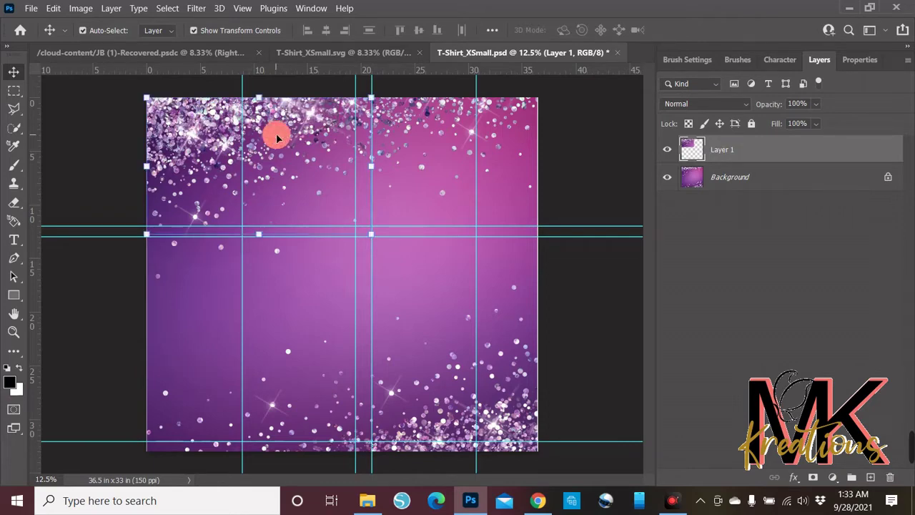
# Create a new portrait document of 13 x 21 in at 300 ppi with a white background.
pyautogui.click(32, 10)
pyautogui.press('Escape')
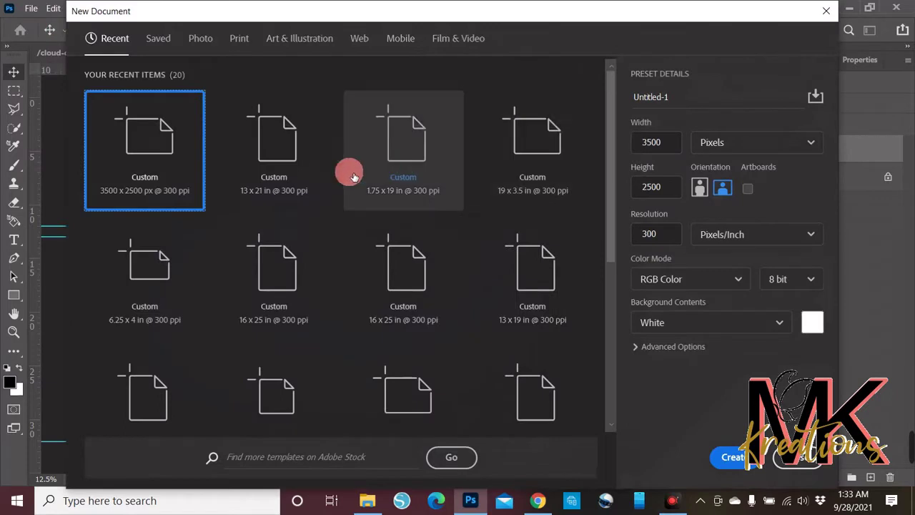
pyautogui.click(286, 170)
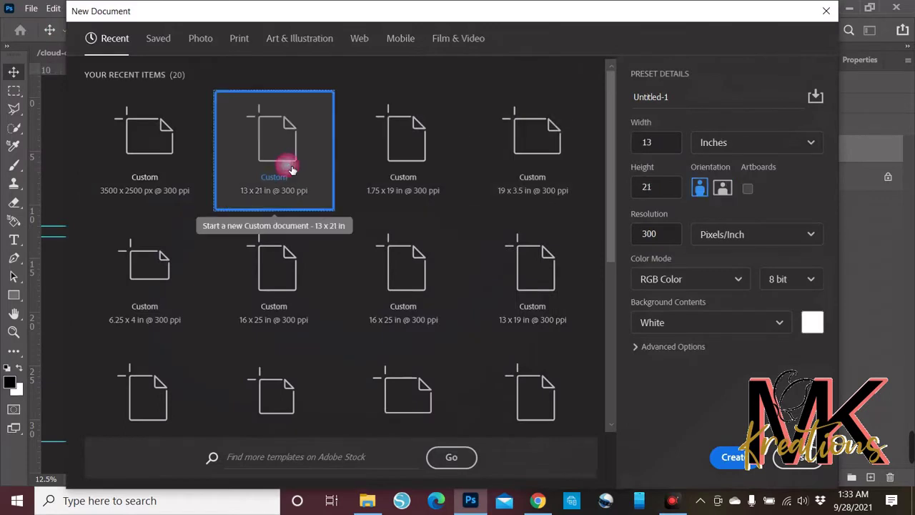
pyautogui.click(735, 189)
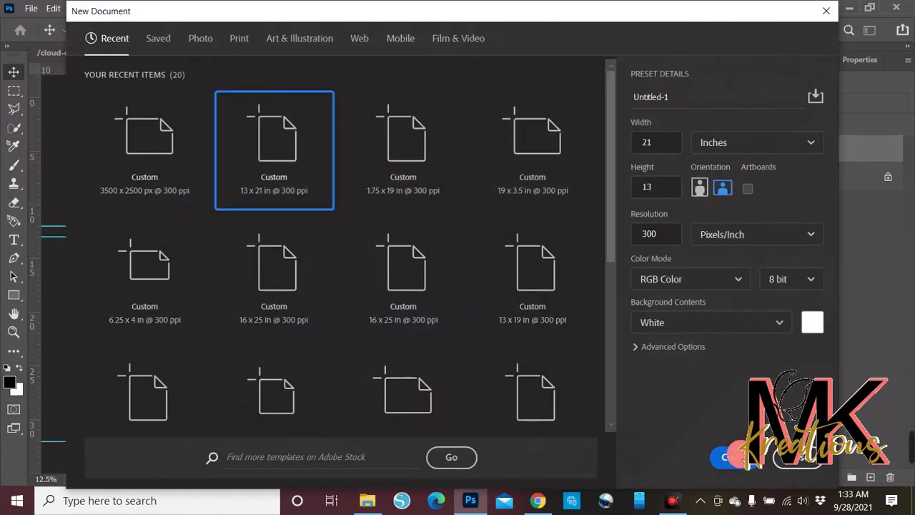
pyautogui.click(699, 188)
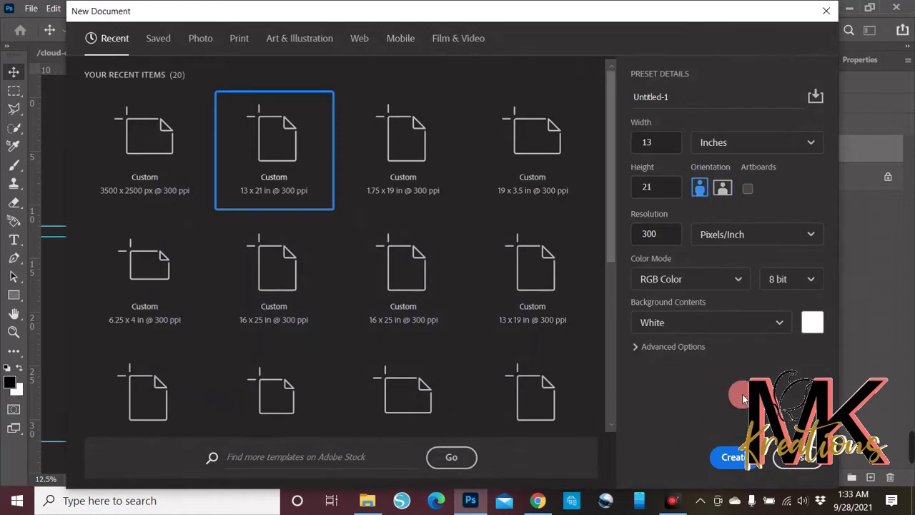
pyautogui.click(736, 457)
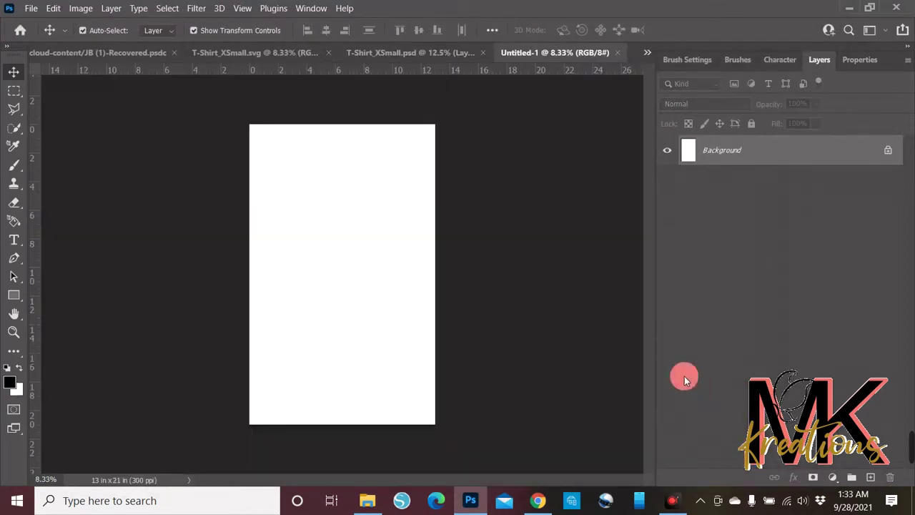
# Copy Layer 1 from T-Shirt_XSmall.psd into the new 13 x 21 in document.
pyautogui.click(406, 55)
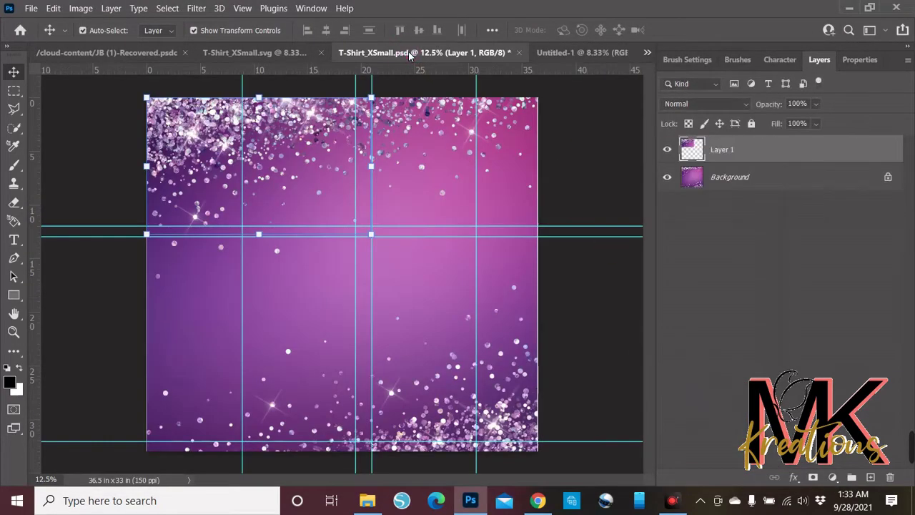
pyautogui.click(561, 55)
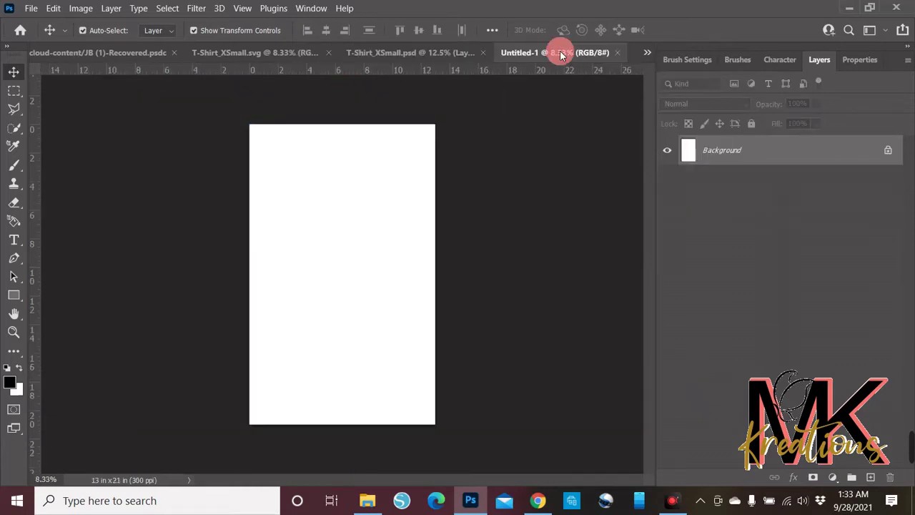
pyautogui.click(419, 54)
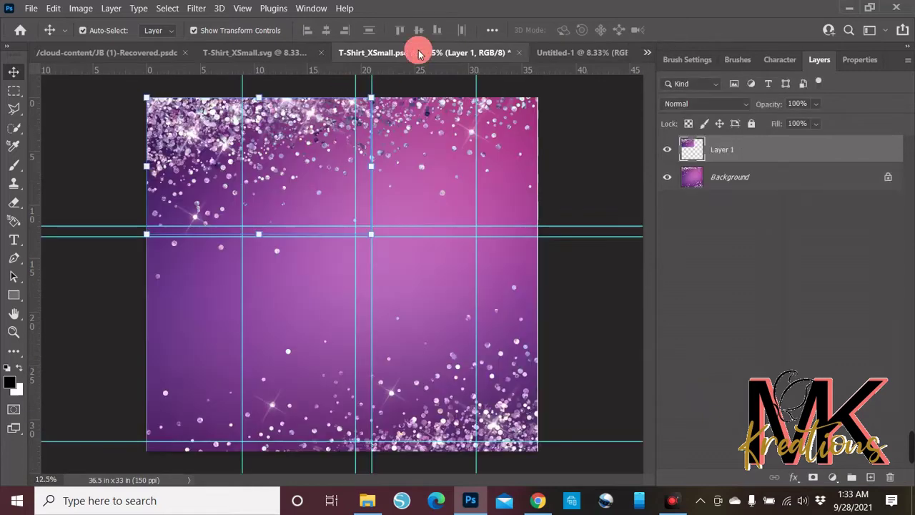
pyautogui.click(555, 52)
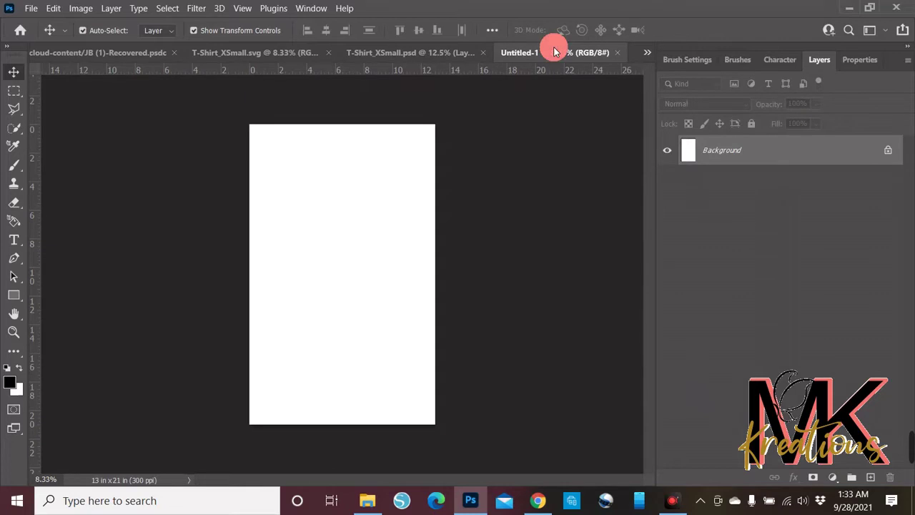
pyautogui.click(426, 53)
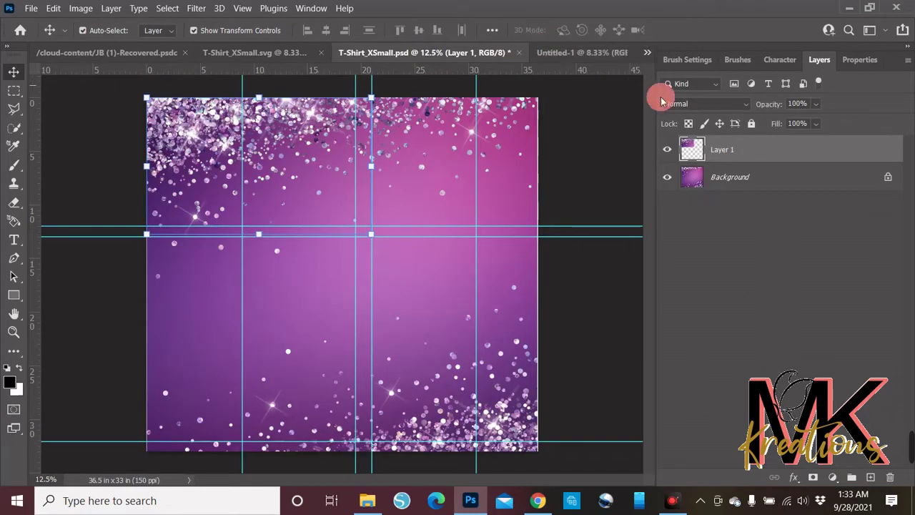
pyautogui.moveTo(699, 147); pyautogui.dragTo(366, 222)
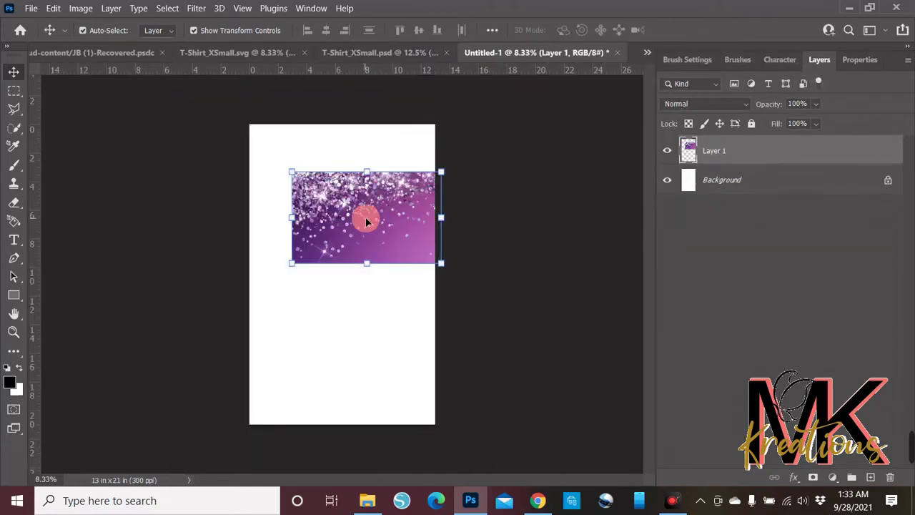
# Try rotating the placed section about 90° and stretching it to about 200% to fill the 13 x 21 in page.
pyautogui.click(409, 164)
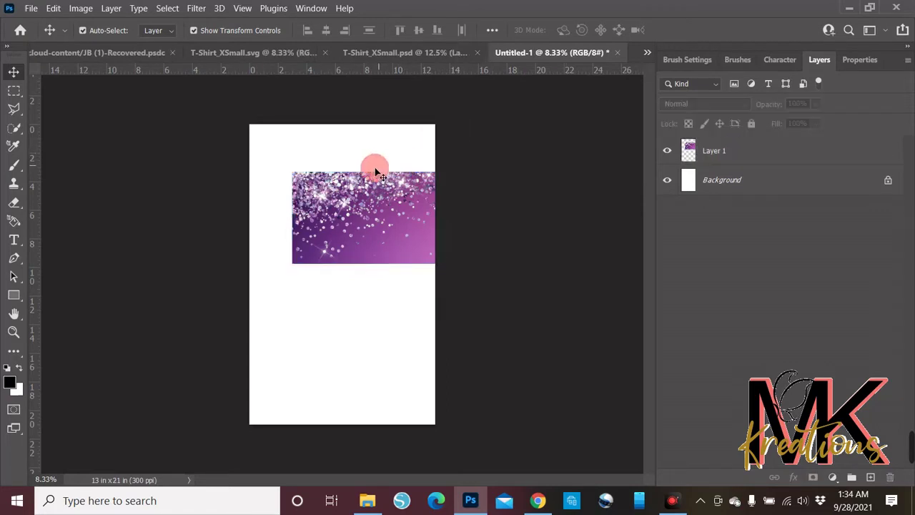
pyautogui.moveTo(359, 210); pyautogui.dragTo(326, 213)
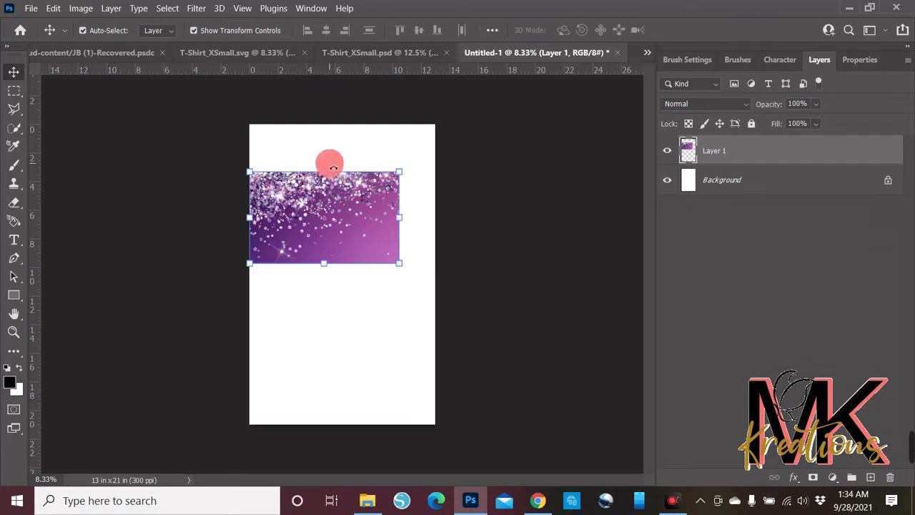
pyautogui.moveTo(333, 167); pyautogui.dragTo(394, 230)
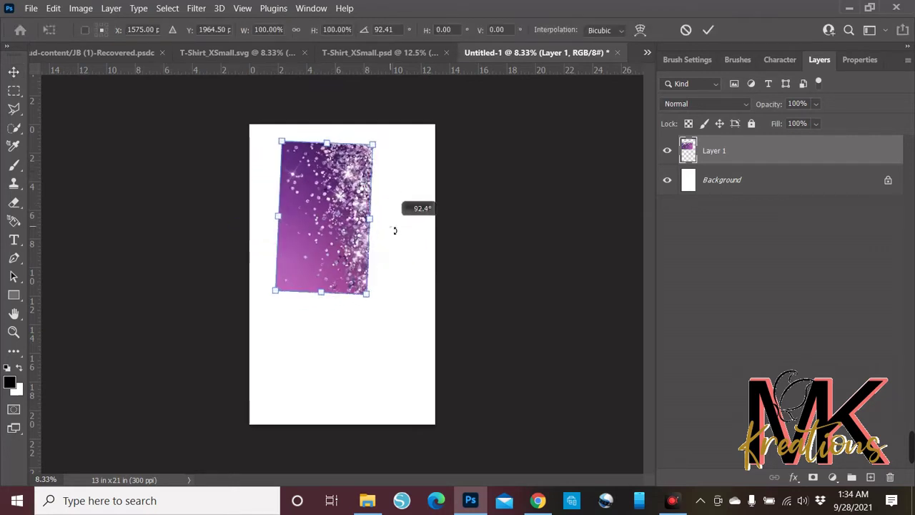
pyautogui.moveTo(384, 190); pyautogui.dragTo(329, 186)
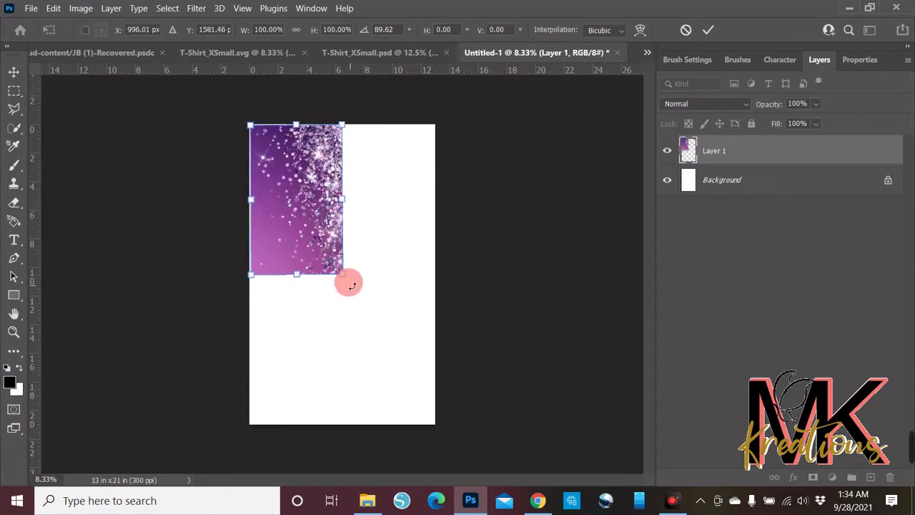
pyautogui.moveTo(346, 278); pyautogui.dragTo(434, 429)
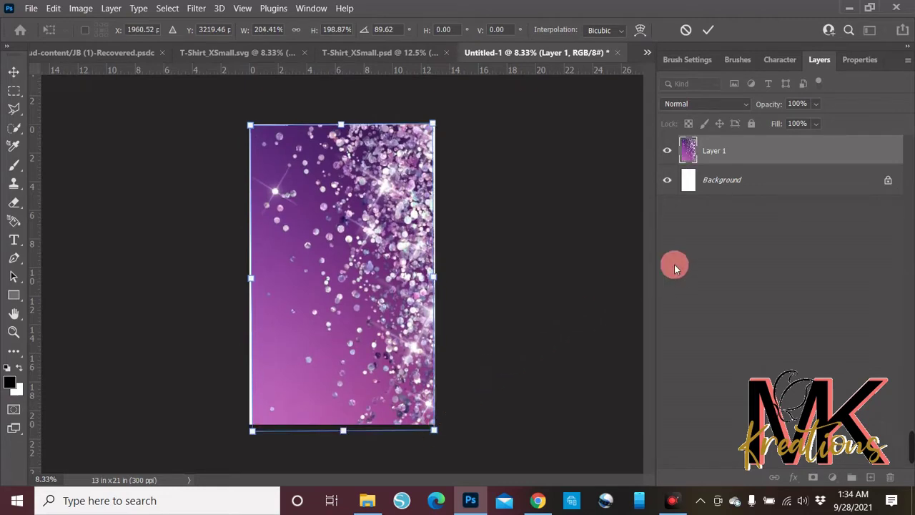
# Copy Layer 1 from T-Shirt_XSmall.psd over once more, and clear the placed section from the 13 x 21 in document.
pyautogui.click(415, 53)
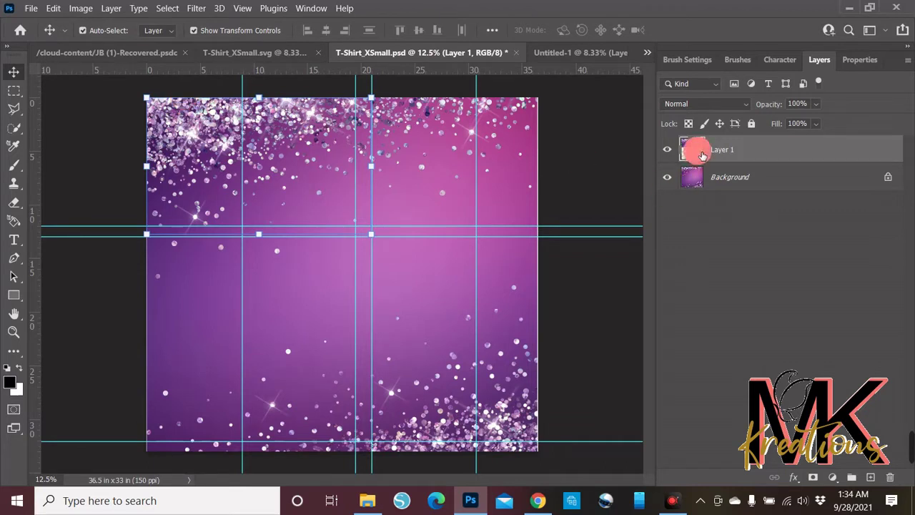
pyautogui.moveTo(702, 155); pyautogui.dragTo(269, 116)
pyautogui.moveTo(329, 110); pyautogui.dragTo(402, 174)
pyautogui.moveTo(355, 209)
pyautogui.mouseDown()
pyautogui.moveTo(425, 172)
pyautogui.moveTo(502, 69)
pyautogui.moveTo(571, 55)
pyautogui.moveTo(412, 72)
pyautogui.moveTo(394, 55)
pyautogui.mouseUp()
pyautogui.click(354, 215)
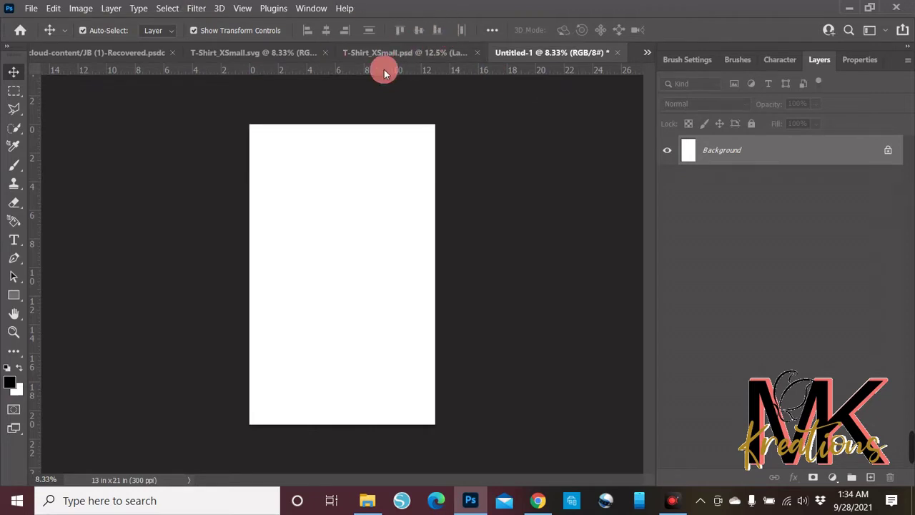
# Check the canvas size of T-Shirt_XSmall.psd without changing it.
pyautogui.click(387, 57)
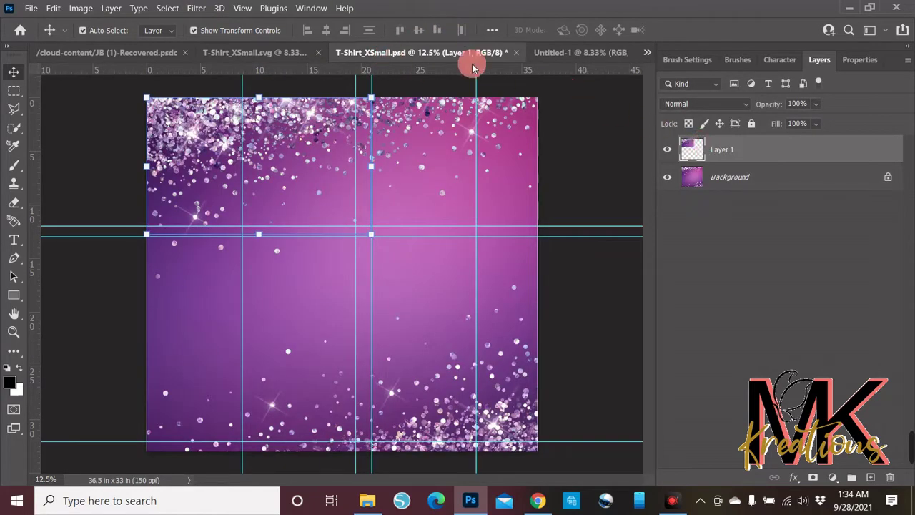
pyautogui.click(81, 9)
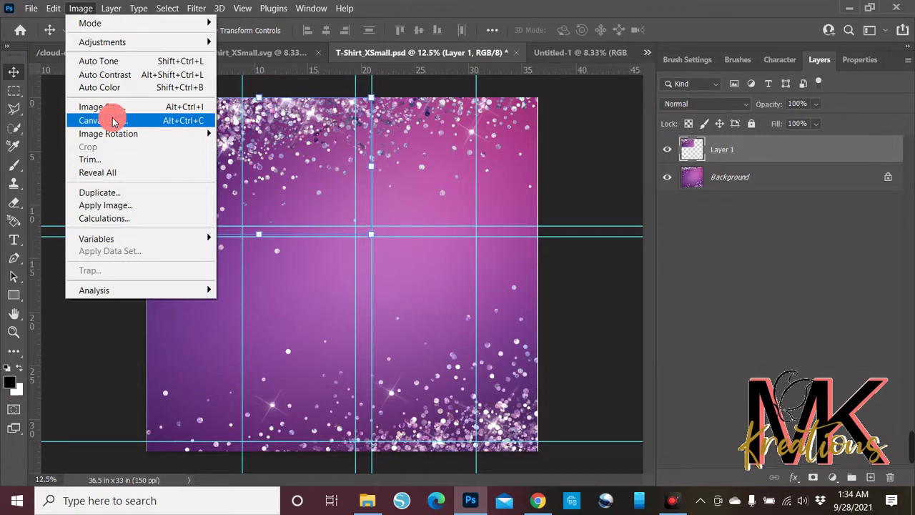
pyautogui.moveTo(112, 8)
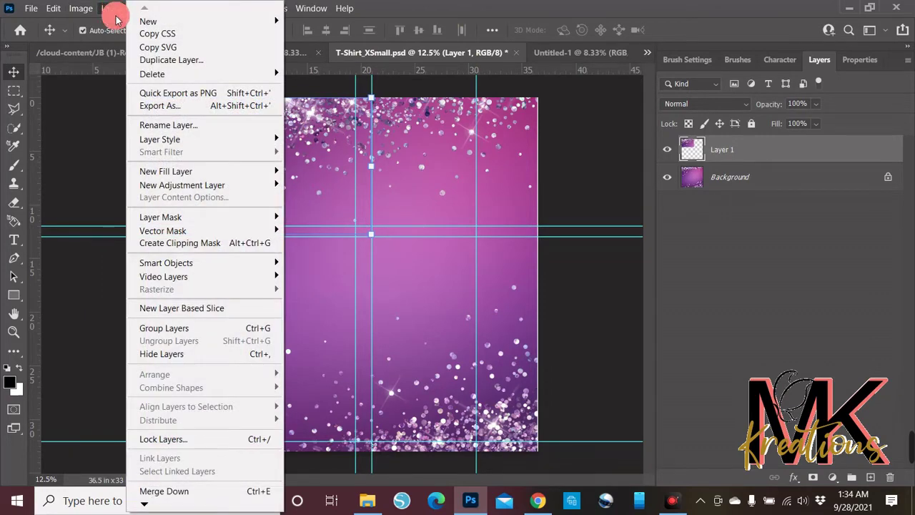
pyautogui.moveTo(77, 12)
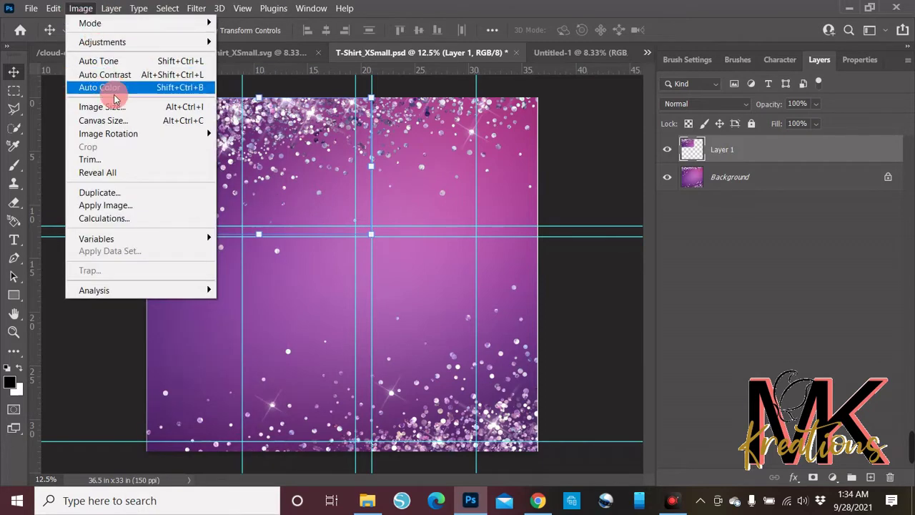
pyautogui.click(114, 121)
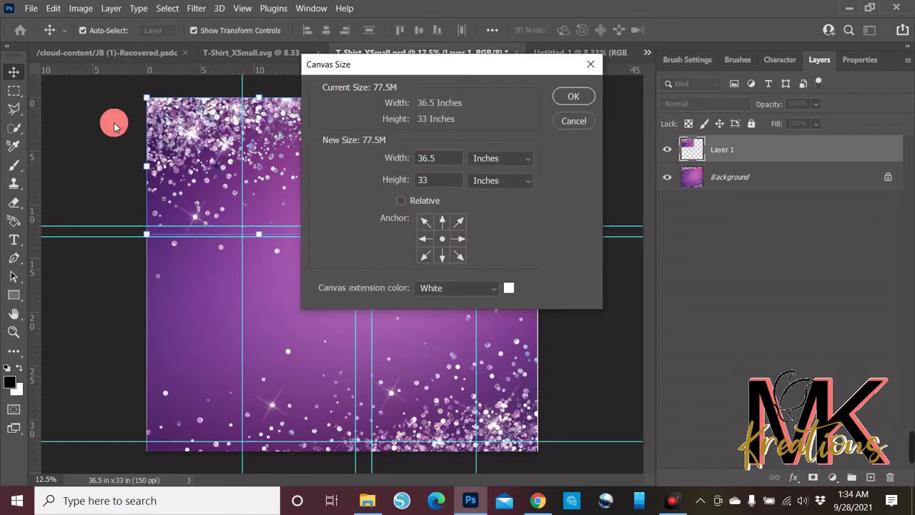
pyautogui.click(573, 122)
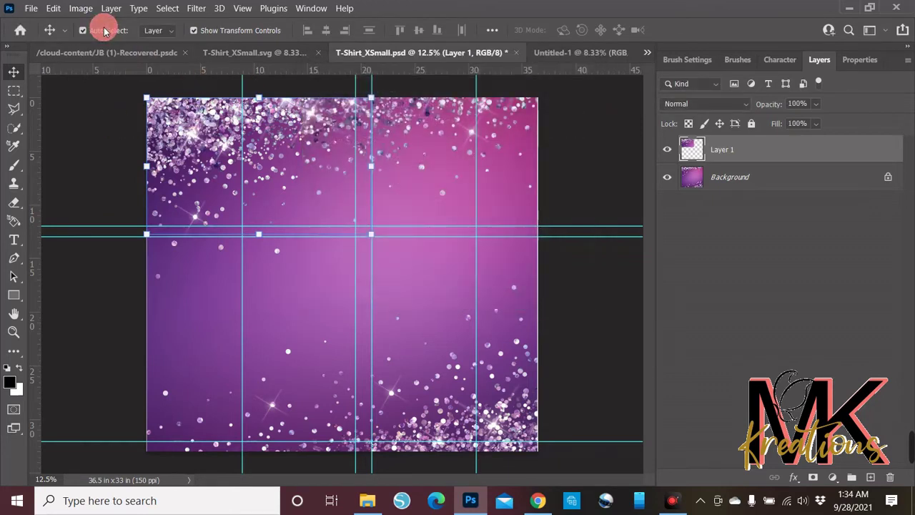
pyautogui.click(86, 8)
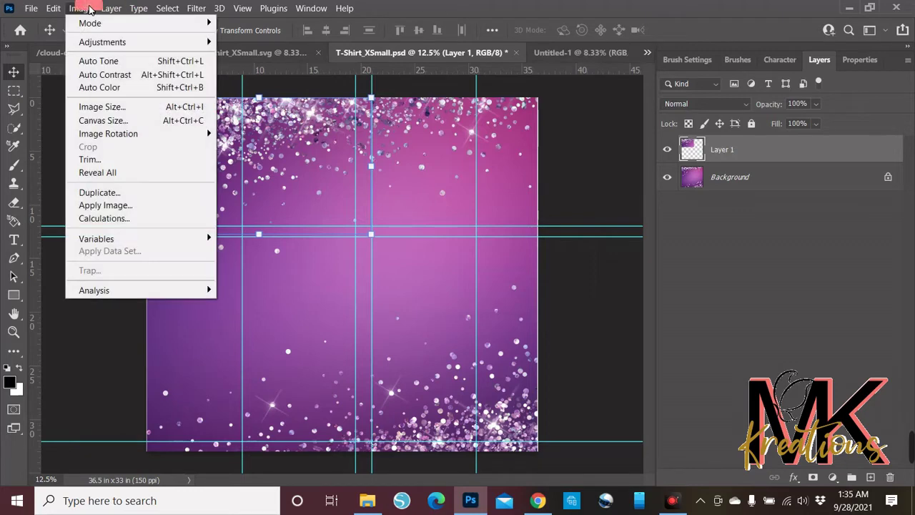
pyautogui.moveTo(116, 13)
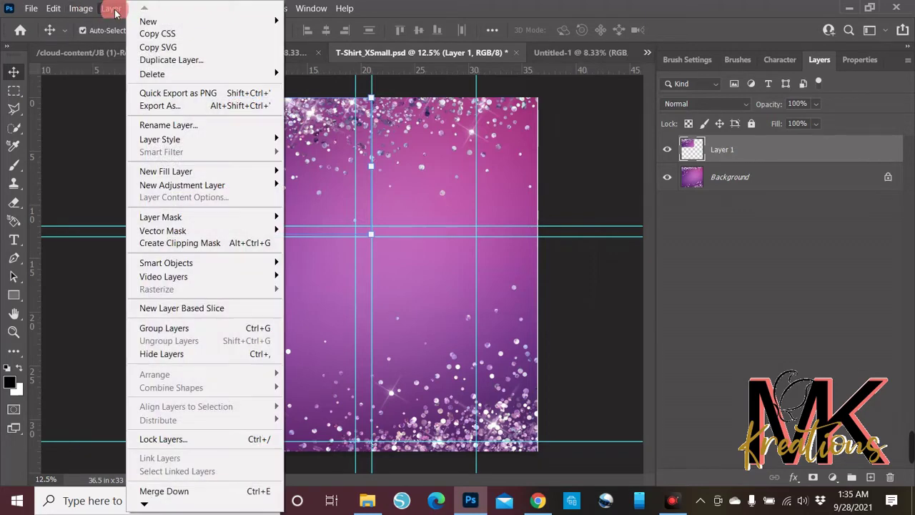
pyautogui.moveTo(57, 11)
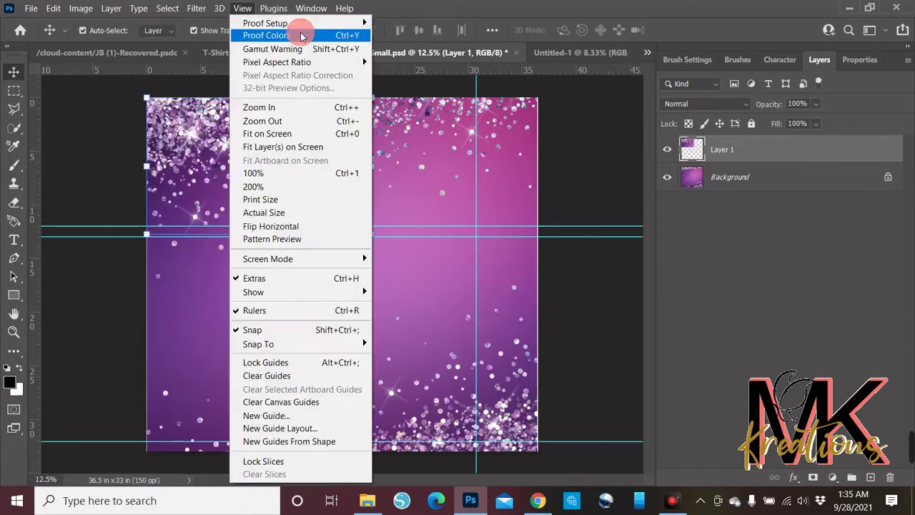
pyautogui.moveTo(189, 6)
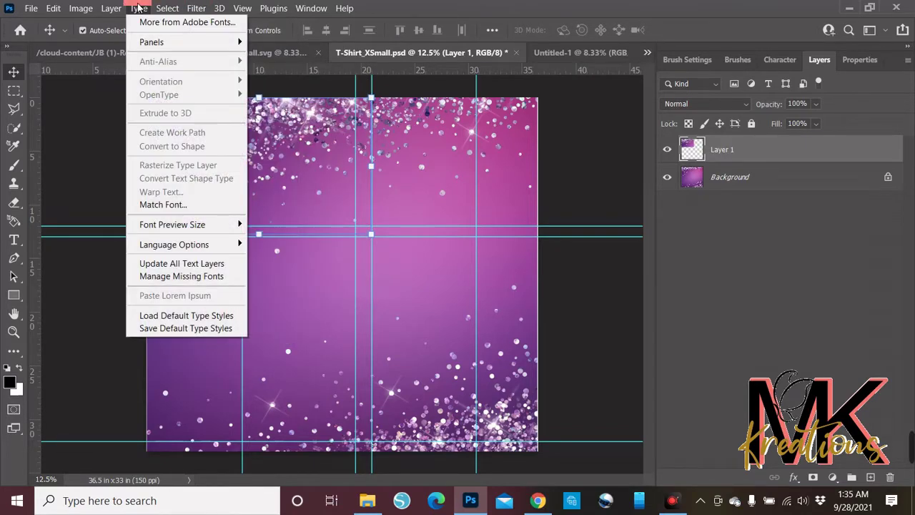
pyautogui.click(719, 250)
pyautogui.click(439, 132)
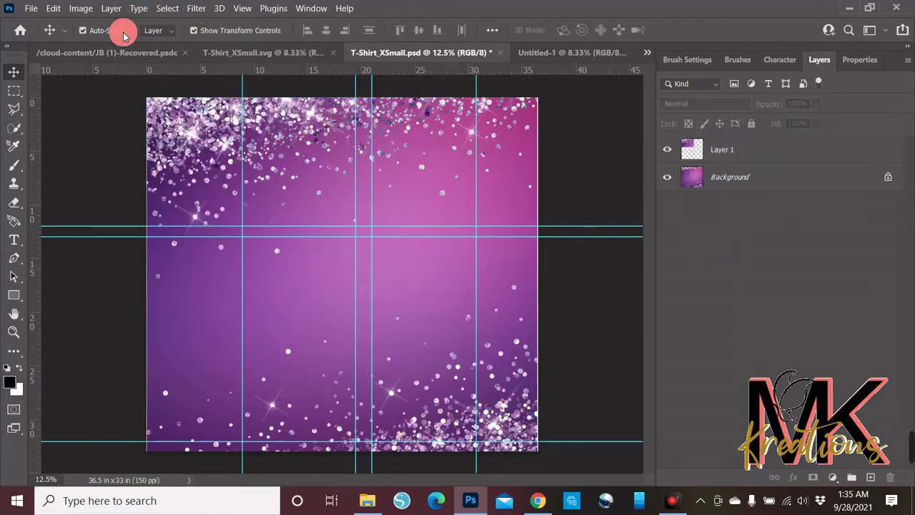
# Check the resolution of the 13 x 21 in preset in the new document settings without creating a document.
pyautogui.click(30, 8)
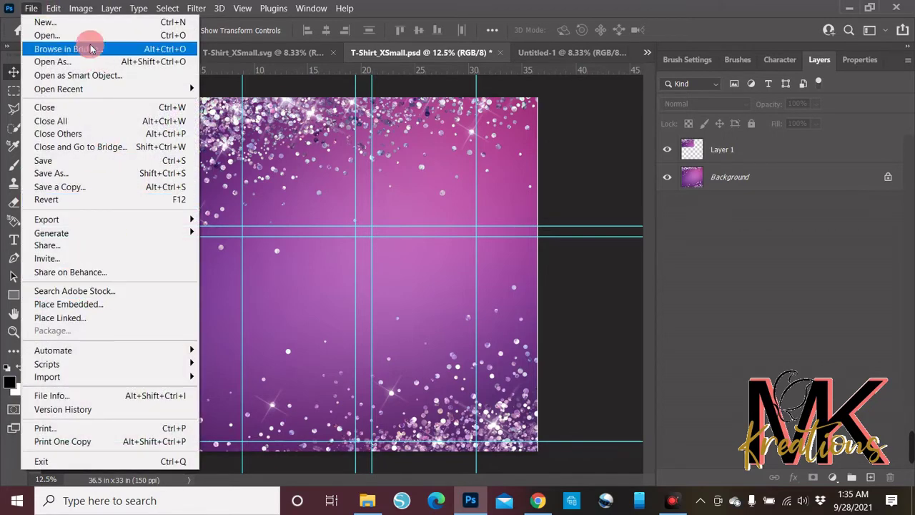
pyautogui.click(64, 21)
pyautogui.click(655, 235)
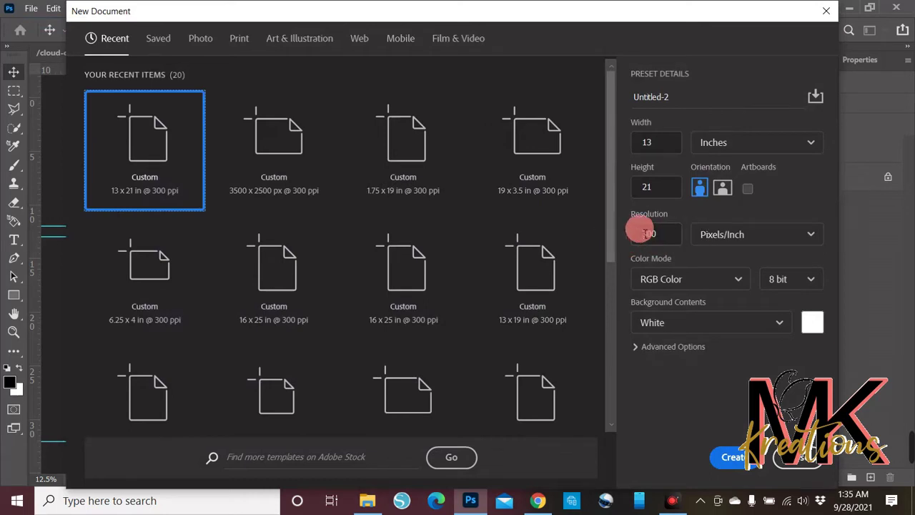
pyautogui.click(805, 466)
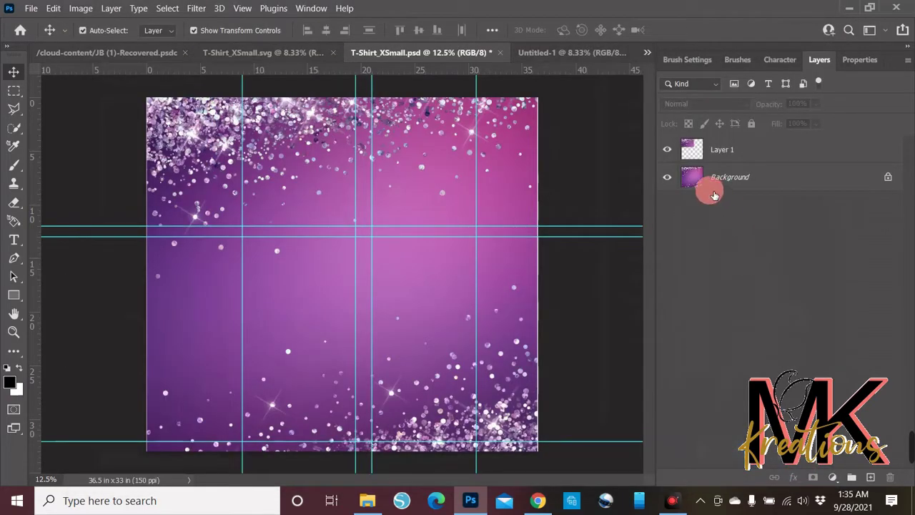
# Resample T-Shirt_XSmall.psd to a resolution of 300 pixels/inch, keeping the size at 36.5 x 33 in.
pyautogui.click(717, 185)
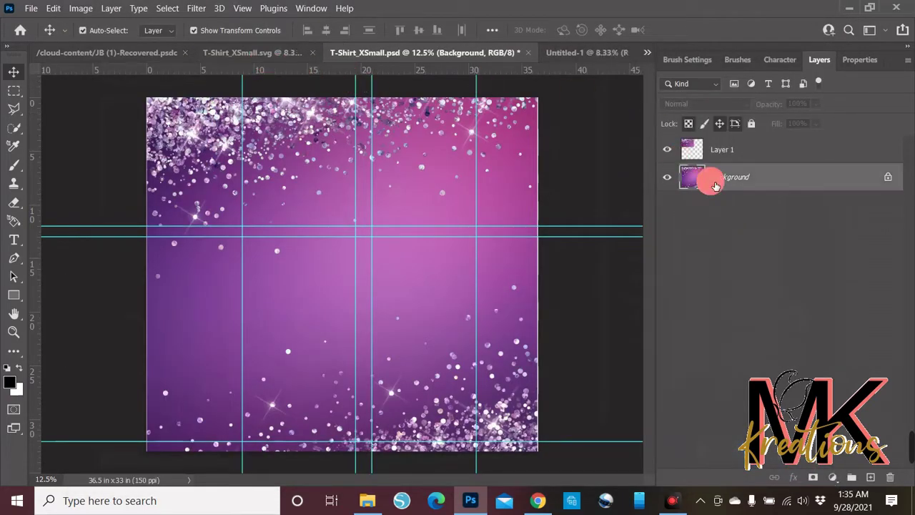
pyautogui.click(80, 8)
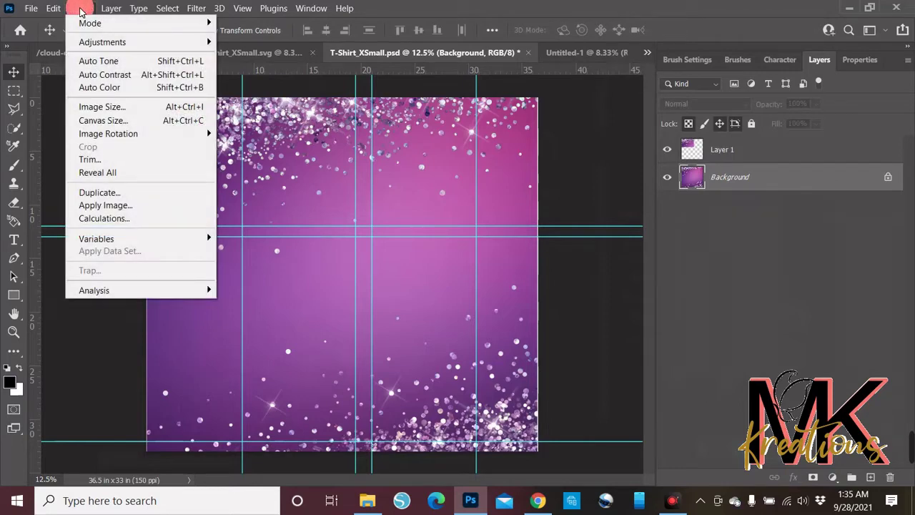
pyautogui.click(118, 111)
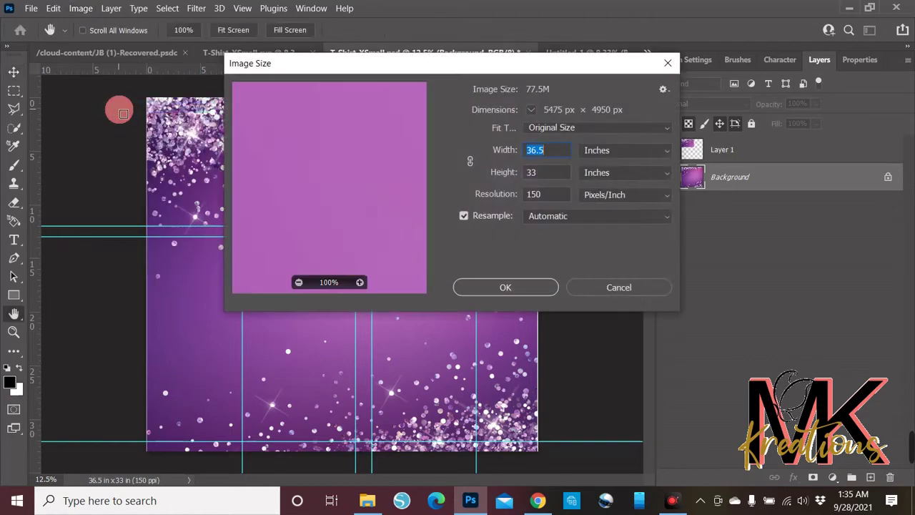
pyautogui.doubleClick(556, 194)
pyautogui.click(510, 197)
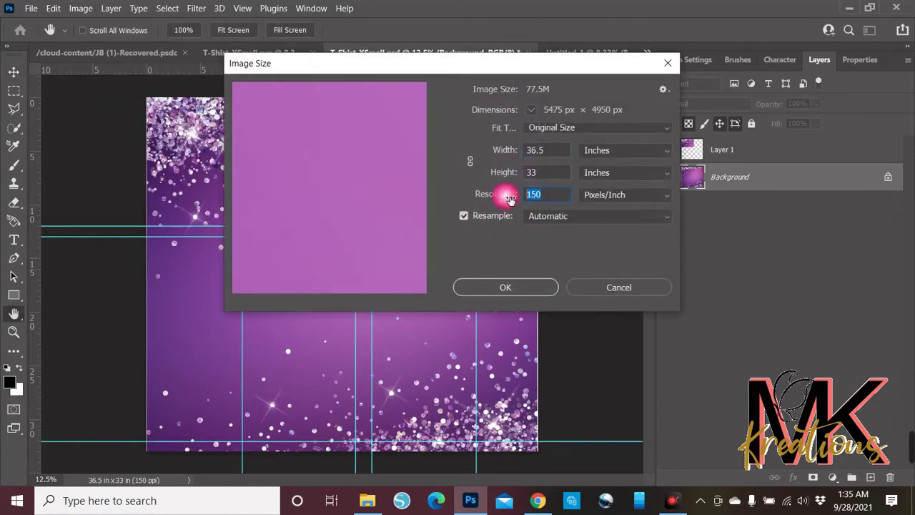
pyautogui.write('300')
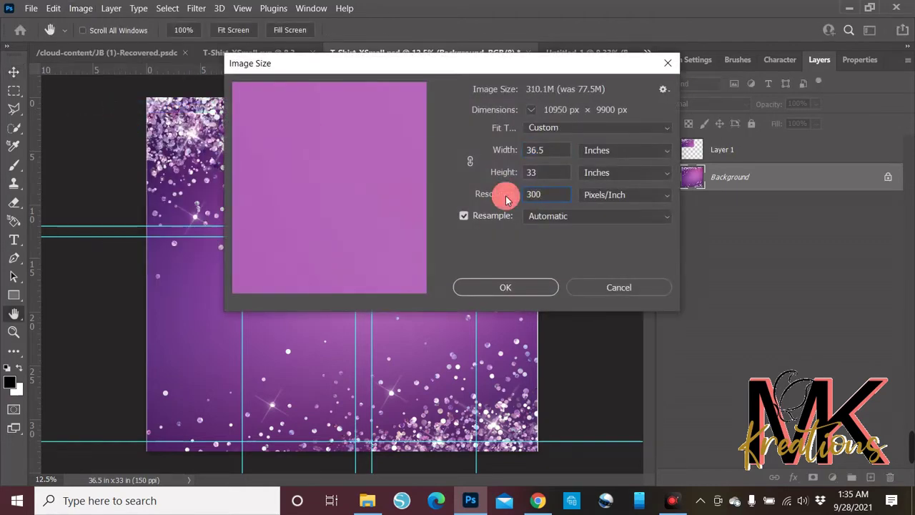
pyautogui.click(525, 290)
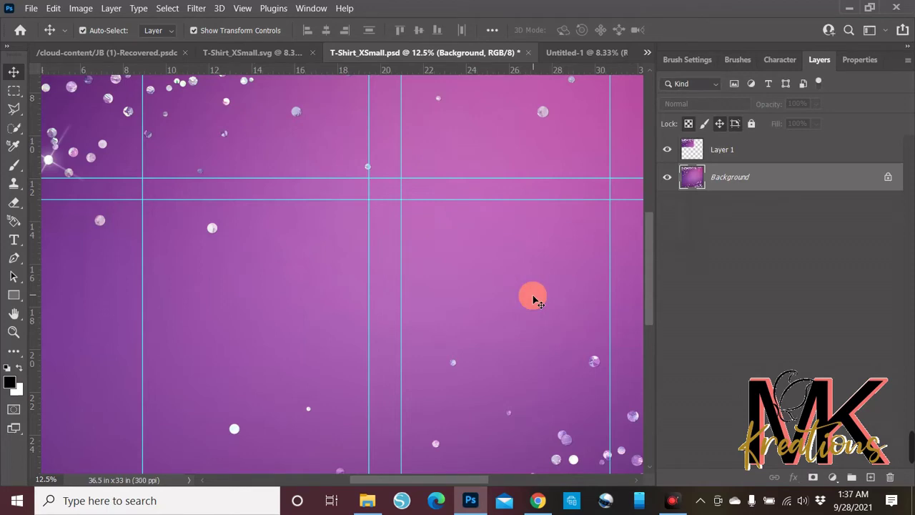
# Merge Layer 1 down into the Background layer of T-Shirt_XSmall.psd.
pyautogui.hotkey('ctrl', '-')
pyautogui.hotkey('ctrl', '-')
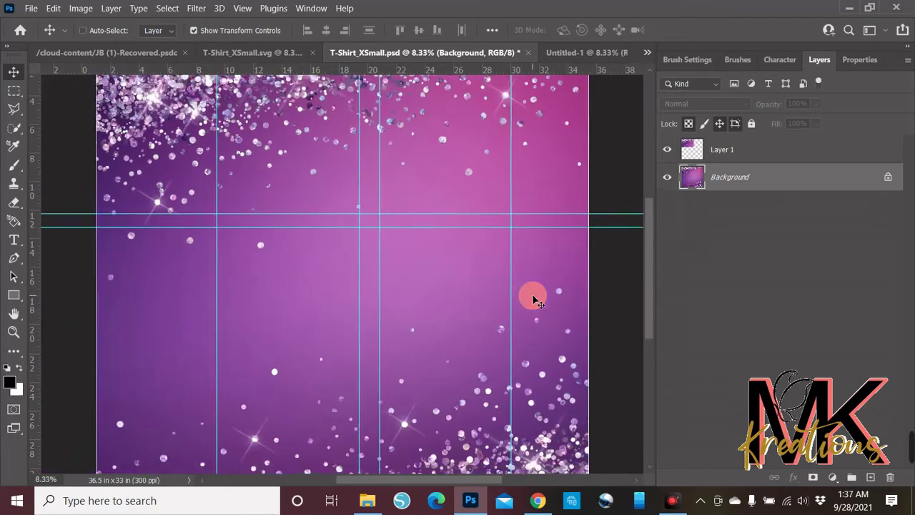
pyautogui.hotkey('ctrl', '-')
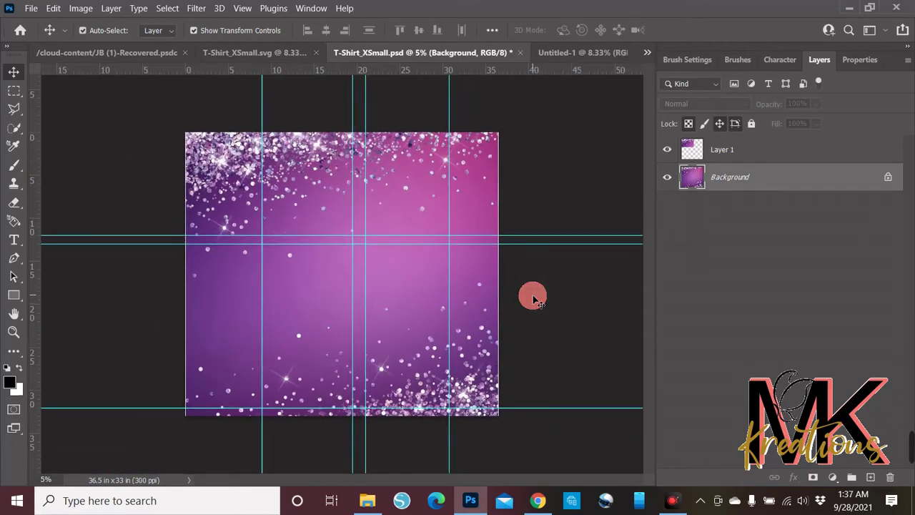
pyautogui.click(722, 149)
pyautogui.hotkey('ctrl', 'e')
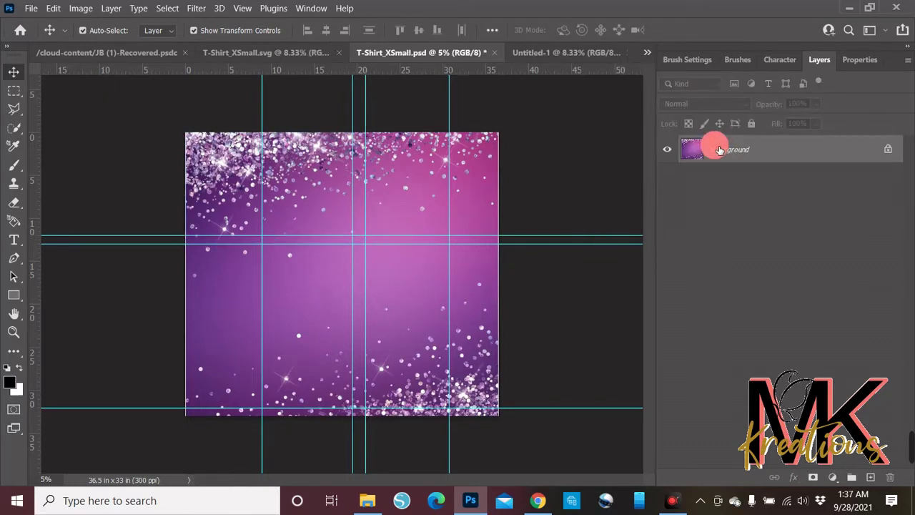
# Select the upper-left section up to the 21 in vertical guide and lower underarm guide, and copy it to a new layer.
pyautogui.click(20, 89)
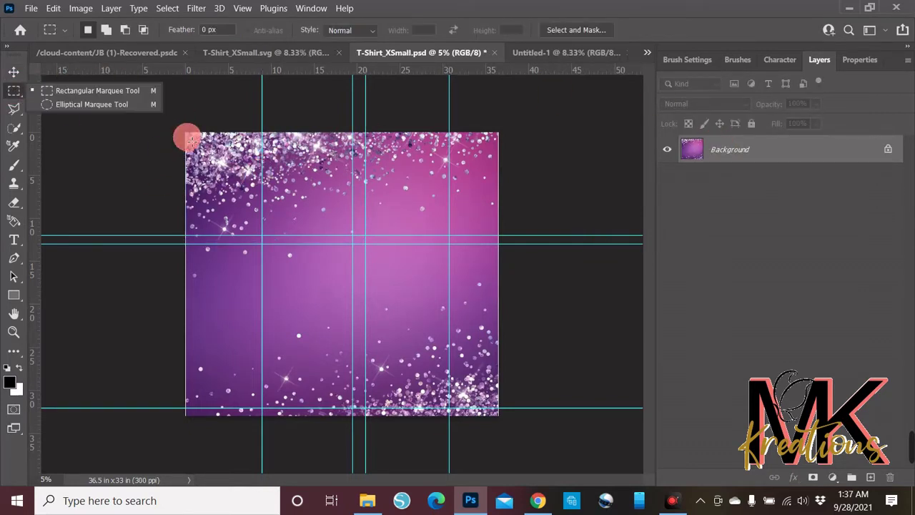
pyautogui.moveTo(187, 134); pyautogui.dragTo(365, 248)
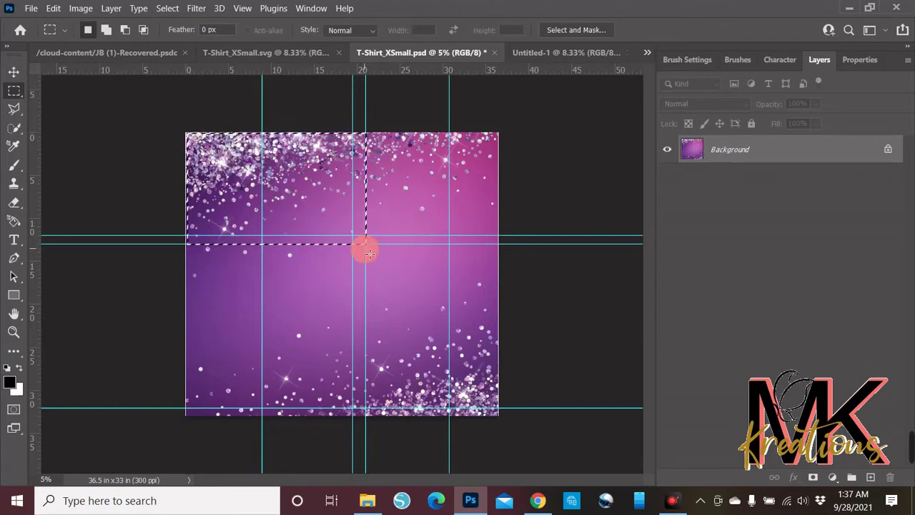
pyautogui.rightClick(298, 179)
pyautogui.click(343, 276)
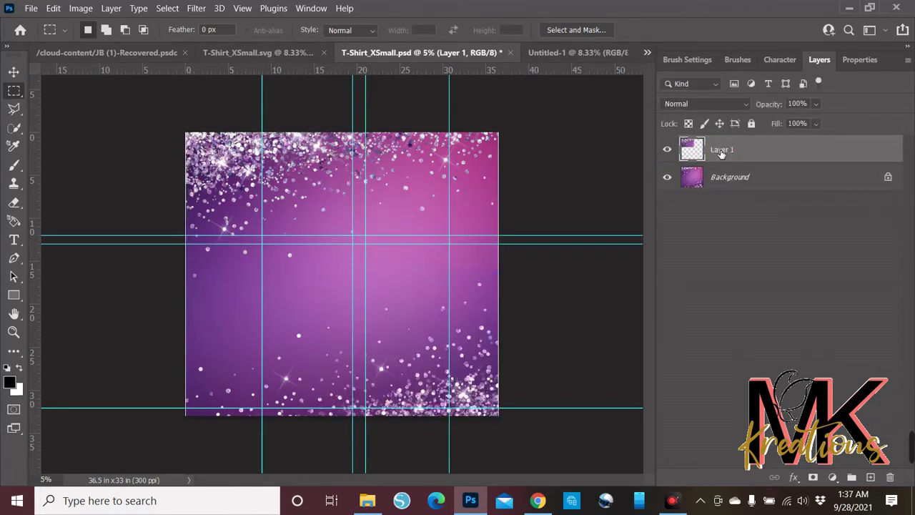
# Copy the new Layer 1 from T-Shirt_XSmall.psd into the 13 x 21 in document and activate the Move tool with its transform controls.
pyautogui.moveTo(603, 74); pyautogui.dragTo(343, 205)
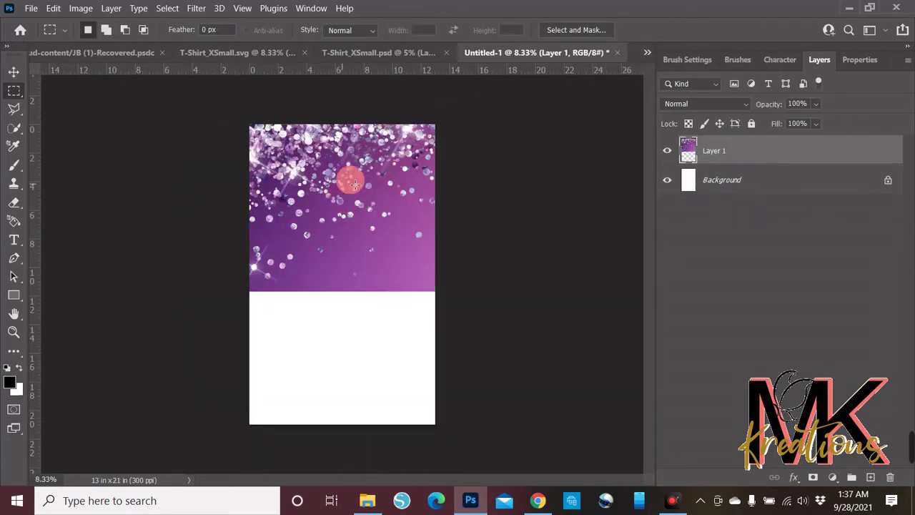
pyautogui.click(14, 75)
pyautogui.click(253, 148)
pyautogui.click(358, 93)
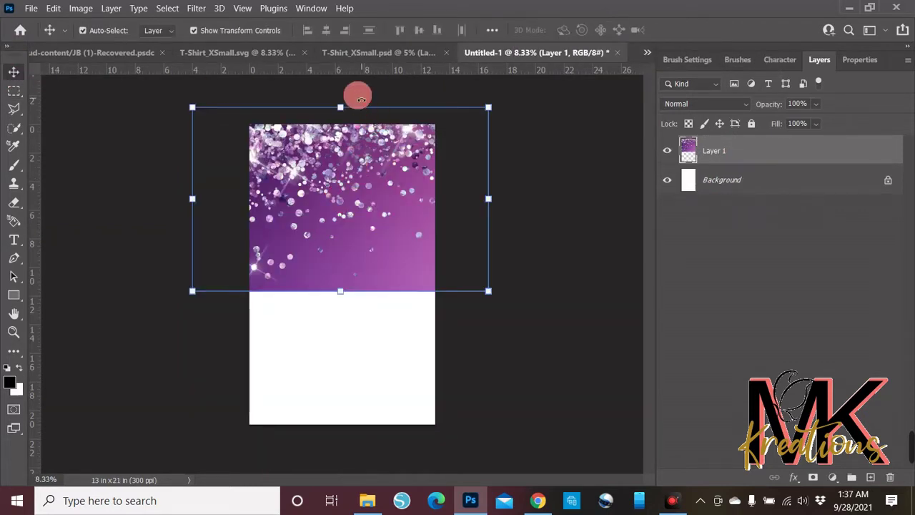
# Rotate the copied section about 90° clockwise and position it to fill the 13 x 21 in page.
pyautogui.moveTo(361, 98); pyautogui.dragTo(439, 214)
pyautogui.moveTo(373, 214); pyautogui.dragTo(368, 288)
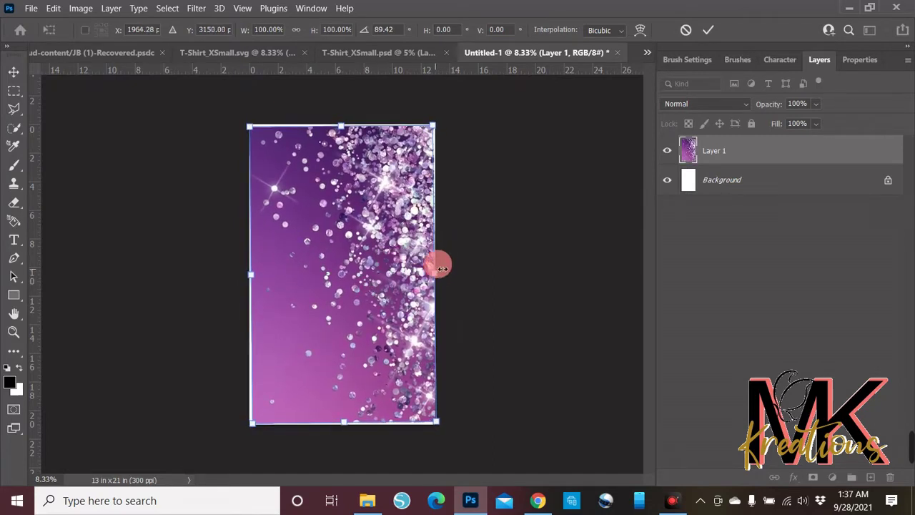
pyautogui.moveTo(455, 253); pyautogui.dragTo(474, 216)
# Apply the rotation and rename Layer 1 as top left sleeve.
pyautogui.click(715, 150)
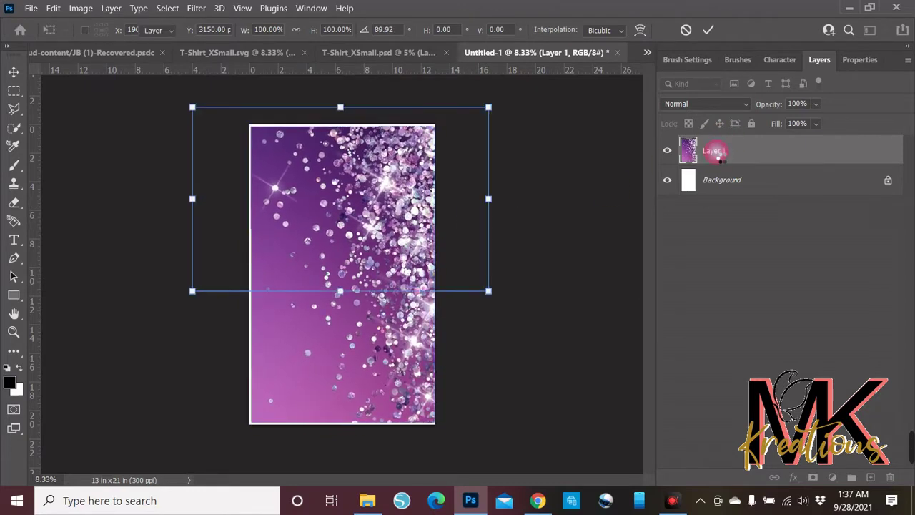
pyautogui.doubleClick(715, 151)
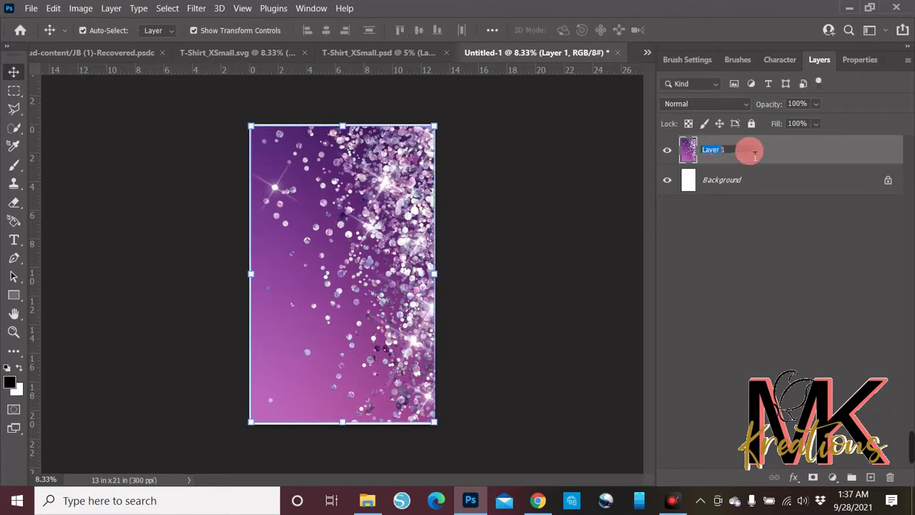
pyautogui.write('top')
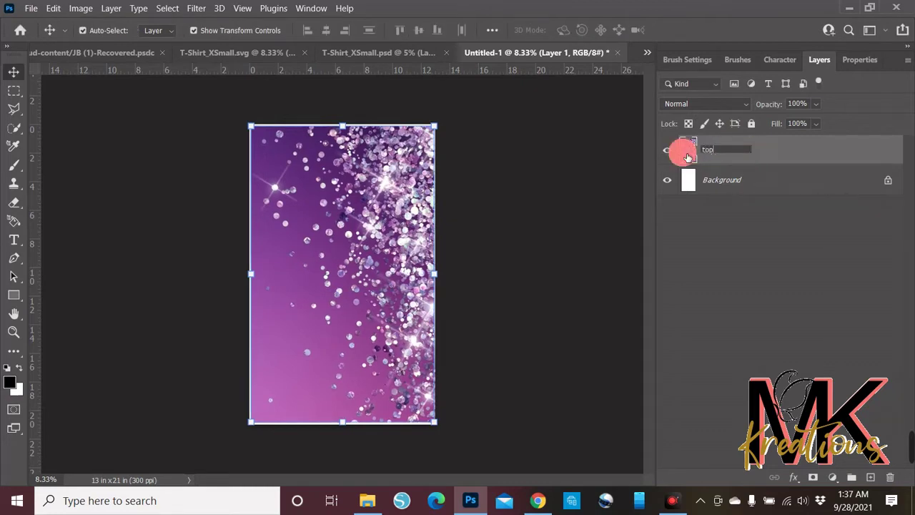
pyautogui.write(' left sleeve')
pyautogui.click(750, 257)
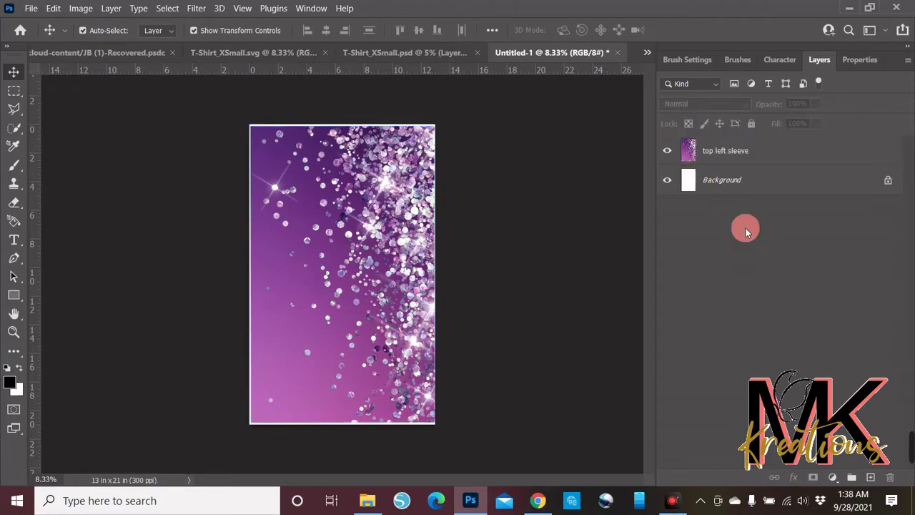
# Merge Layer 1 down in T-Shirt_XSmall.psd and copy the upper-right section, from the left center guide to the lower underarm guide, into the 13 x 21 in document.
pyautogui.click(381, 52)
pyautogui.hotkey('ctrl', 'e')
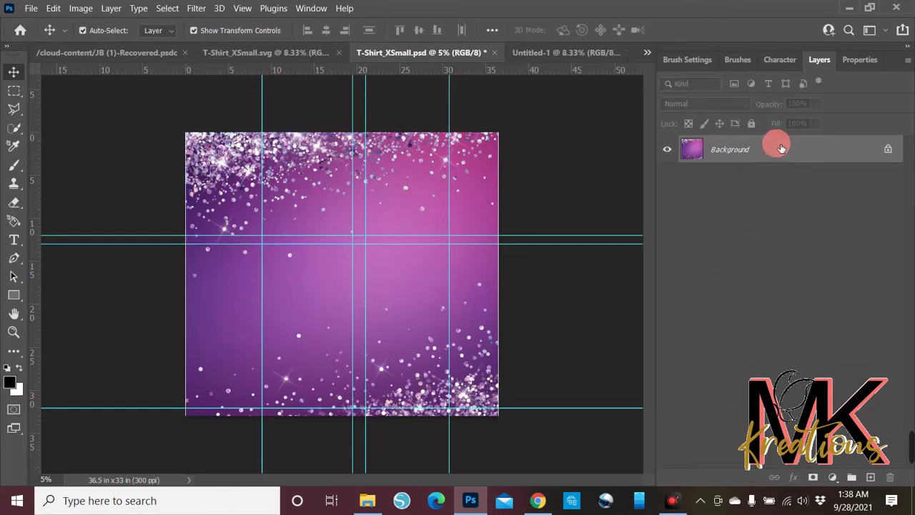
pyautogui.click(14, 91)
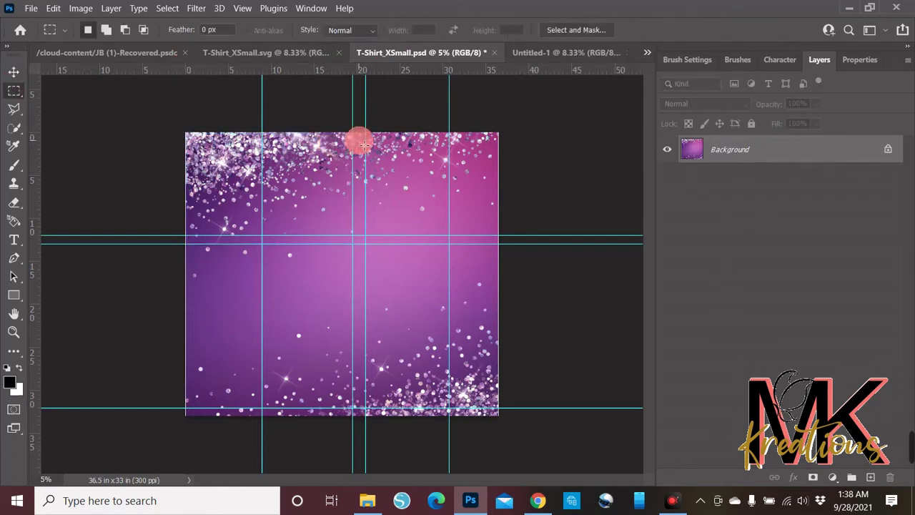
pyautogui.moveTo(357, 138)
pyautogui.mouseDown()
pyautogui.moveTo(365, 247)
pyautogui.moveTo(504, 248)
pyautogui.mouseUp()
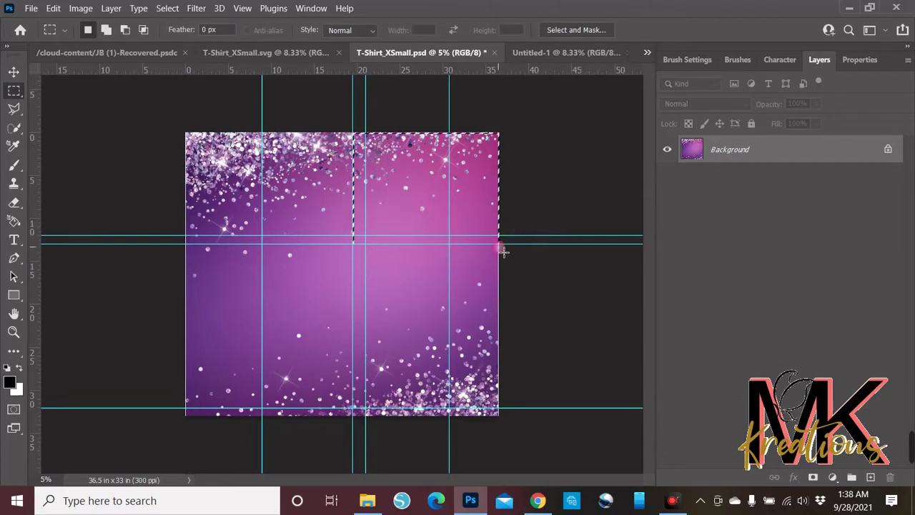
pyautogui.rightClick(424, 184)
pyautogui.click(479, 279)
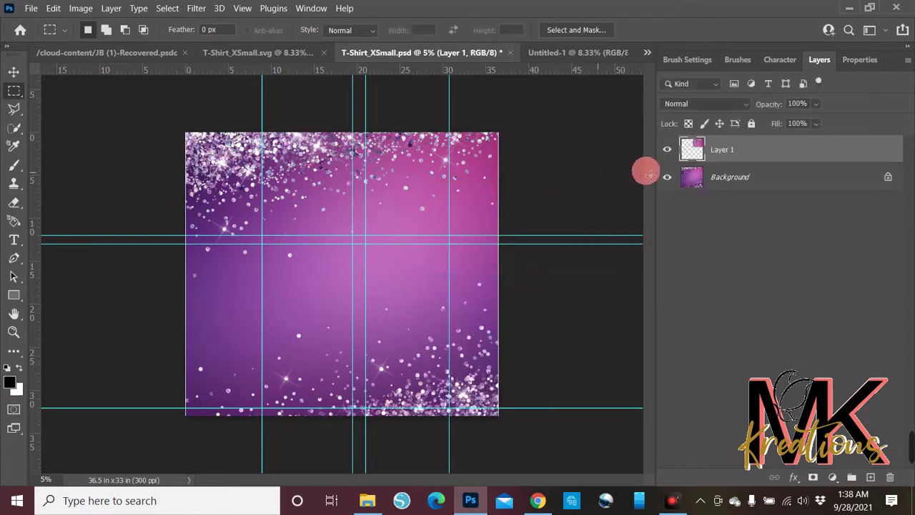
pyautogui.moveTo(720, 154); pyautogui.dragTo(379, 188)
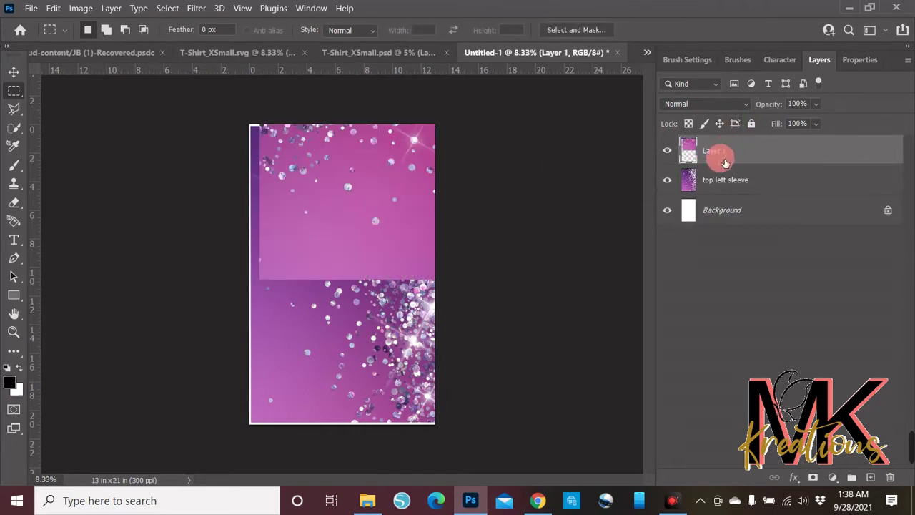
# Hide the top left sleeve layer, and rotate the new section about 90° clockwise so it spans the page width.
pyautogui.click(666, 180)
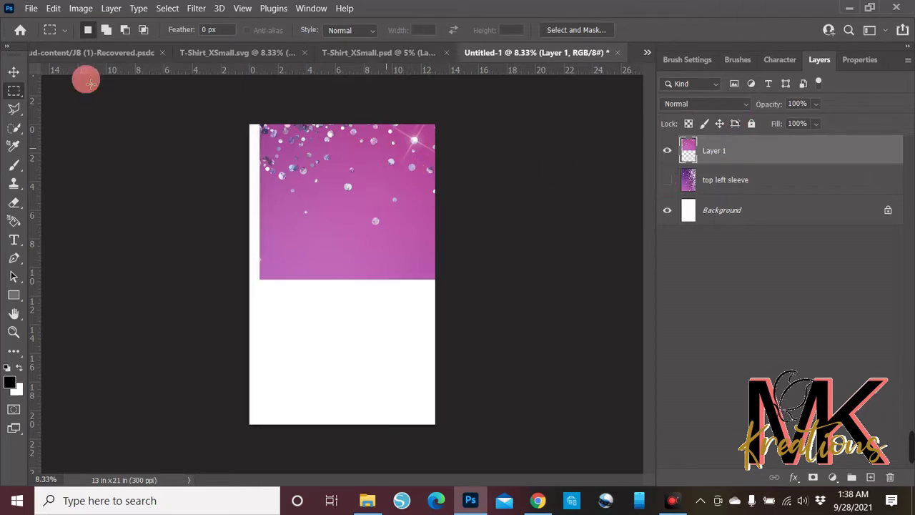
pyautogui.click(18, 77)
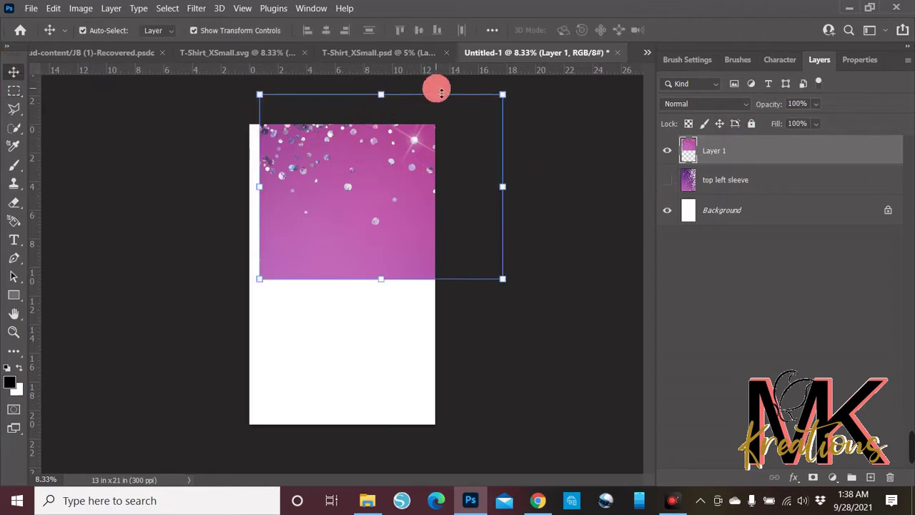
pyautogui.moveTo(443, 87); pyautogui.dragTo(472, 241)
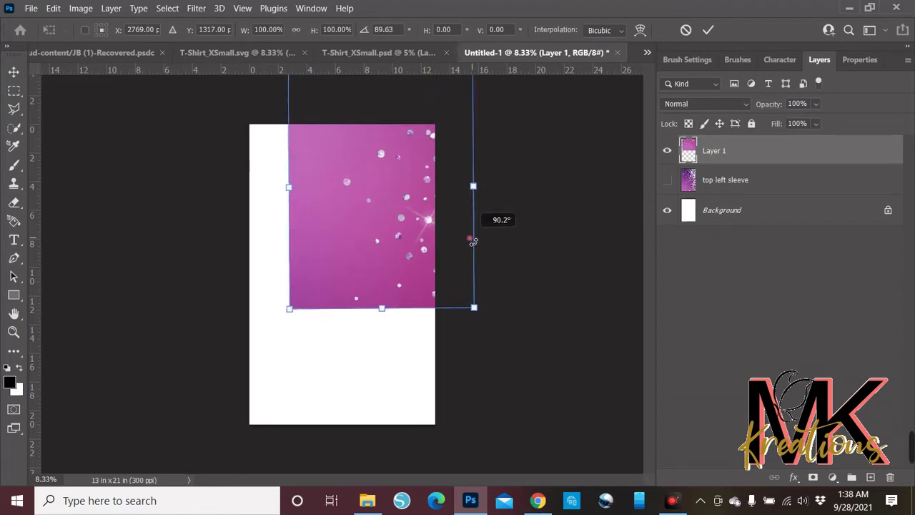
pyautogui.moveTo(364, 190); pyautogui.dragTo(323, 262)
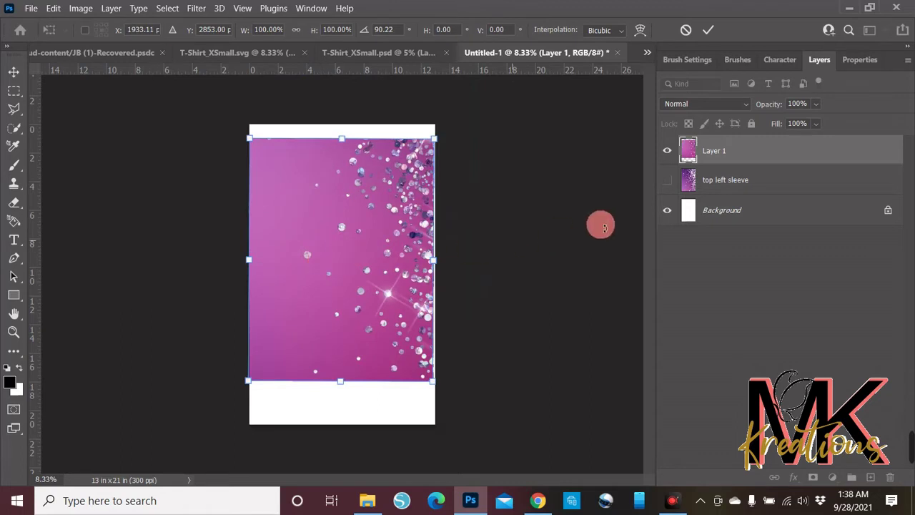
# Rename the rotated Layer 1 as top right sleeve and hide it.
pyautogui.click(713, 150)
pyautogui.doubleClick(717, 158)
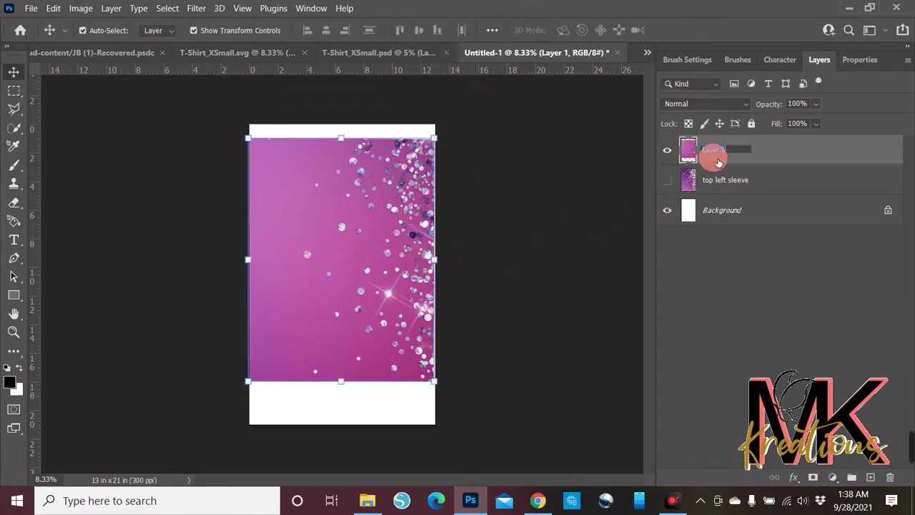
pyautogui.click(717, 157)
pyautogui.write('top right sleeve')
pyautogui.click(667, 150)
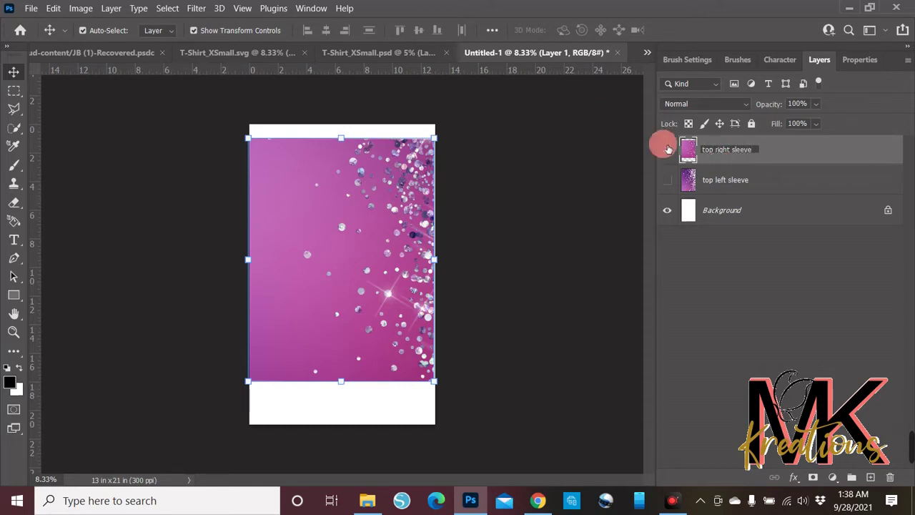
pyautogui.click(720, 312)
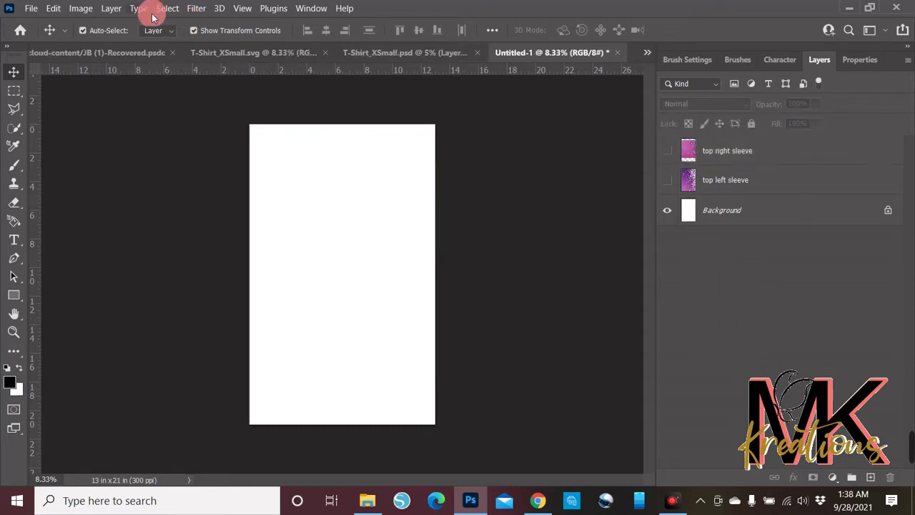
# Delete Layer 1 from T-Shirt_XSmall.psd and copy the lower-left body section, up to the right center guide, centered into the 13 x 21 in document.
pyautogui.click(408, 52)
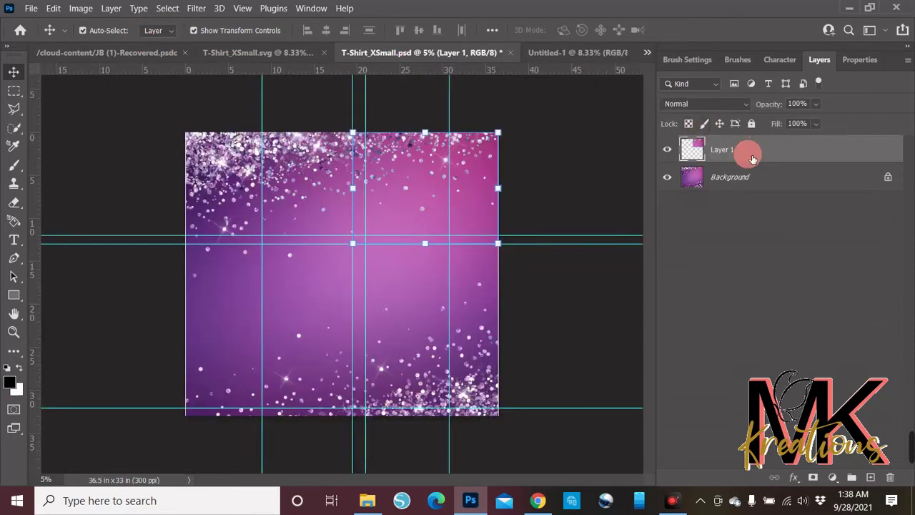
pyautogui.press('Delete')
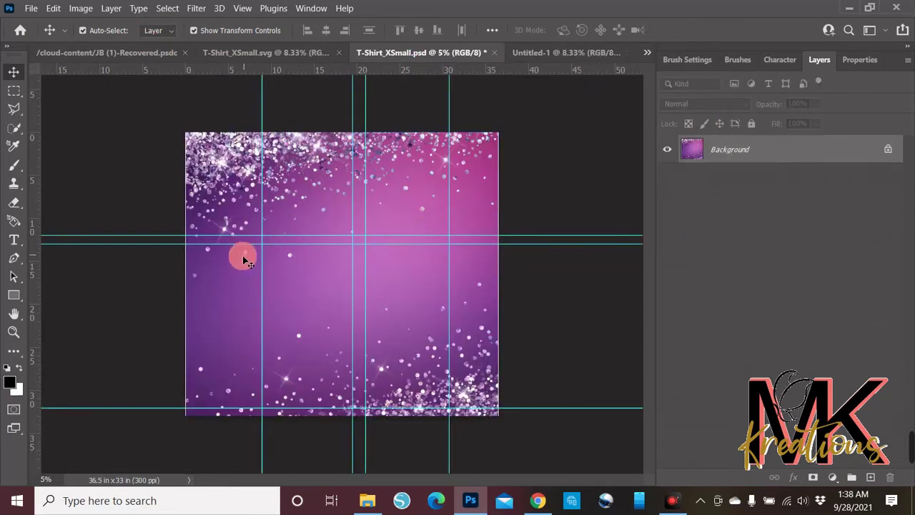
pyautogui.click(16, 93)
pyautogui.moveTo(265, 239); pyautogui.dragTo(366, 408)
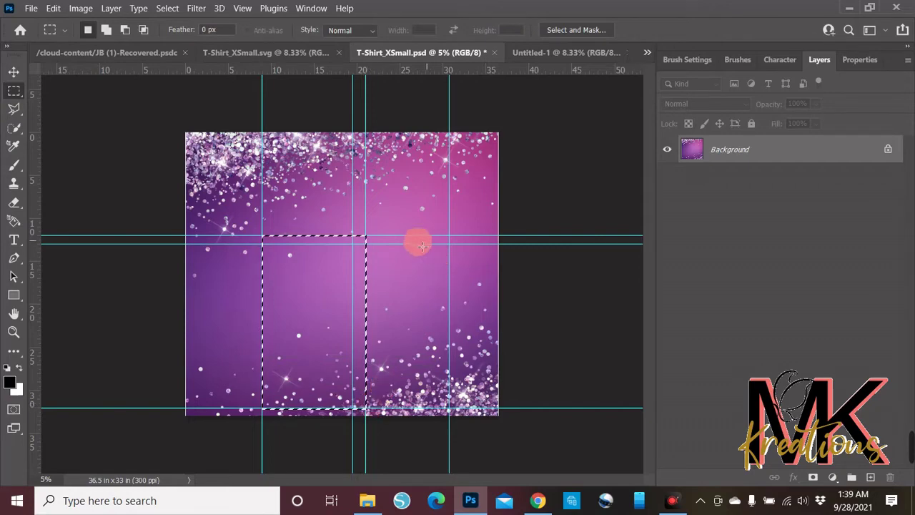
pyautogui.rightClick(332, 286)
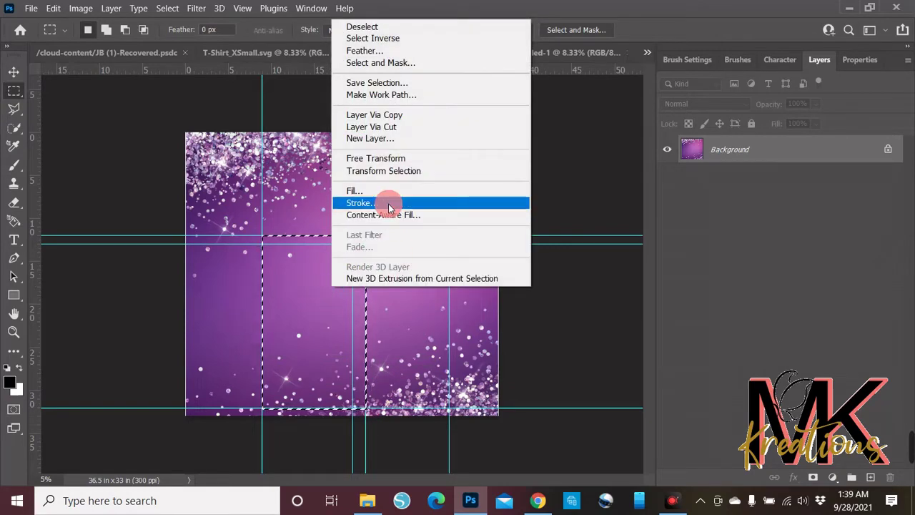
pyautogui.click(365, 115)
pyautogui.moveTo(717, 158); pyautogui.dragTo(291, 258)
pyautogui.click(13, 72)
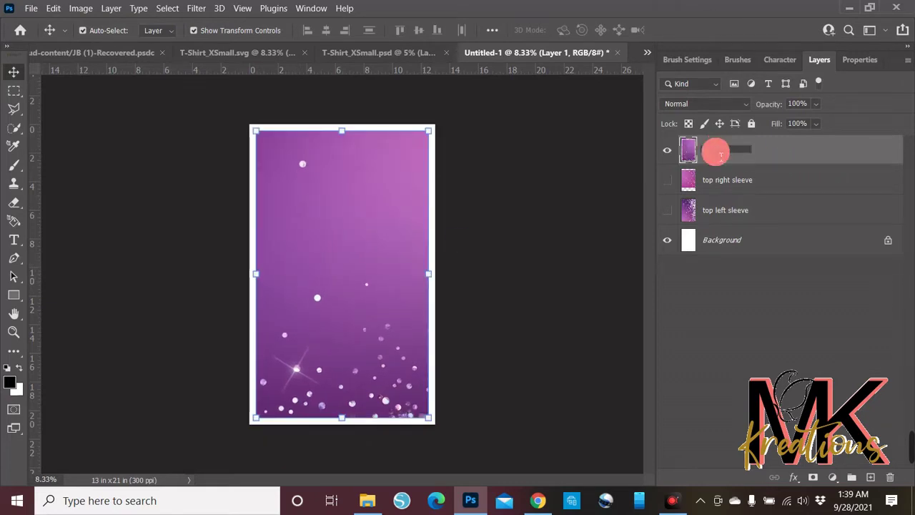
# Rename the new section's layer as Bottom left and hide it.
pyautogui.write('tom left')
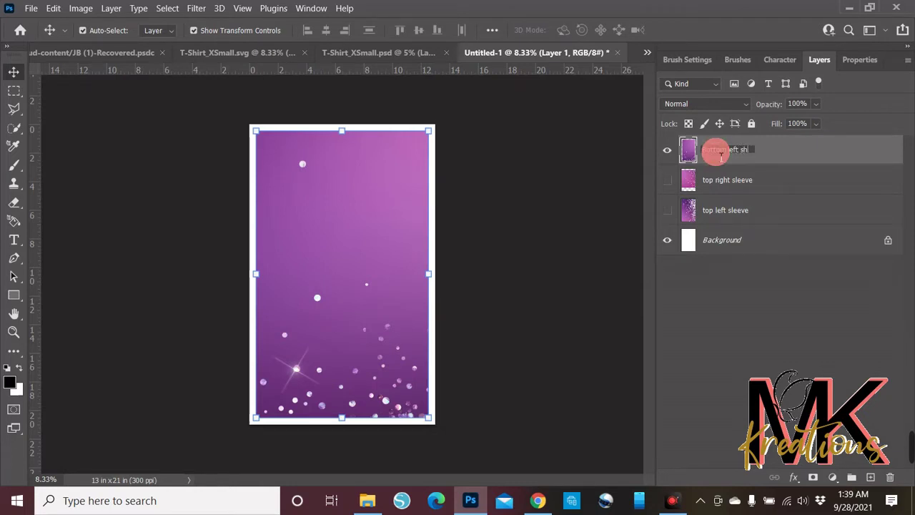
pyautogui.click(736, 333)
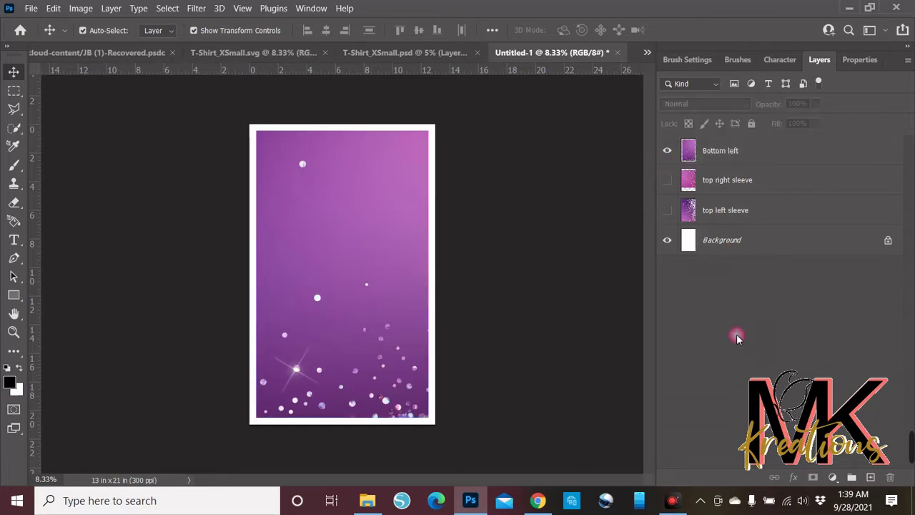
pyautogui.click(669, 151)
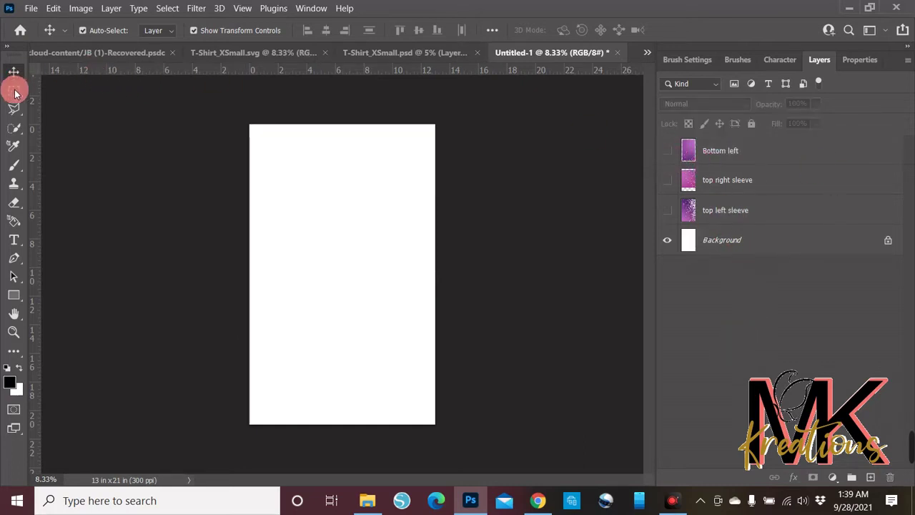
# Delete Layer 1 from T-Shirt_XSmall.psd and copy the lower-right body section, starting at the left center guide, into the 13 x 21 in document.
pyautogui.click(368, 53)
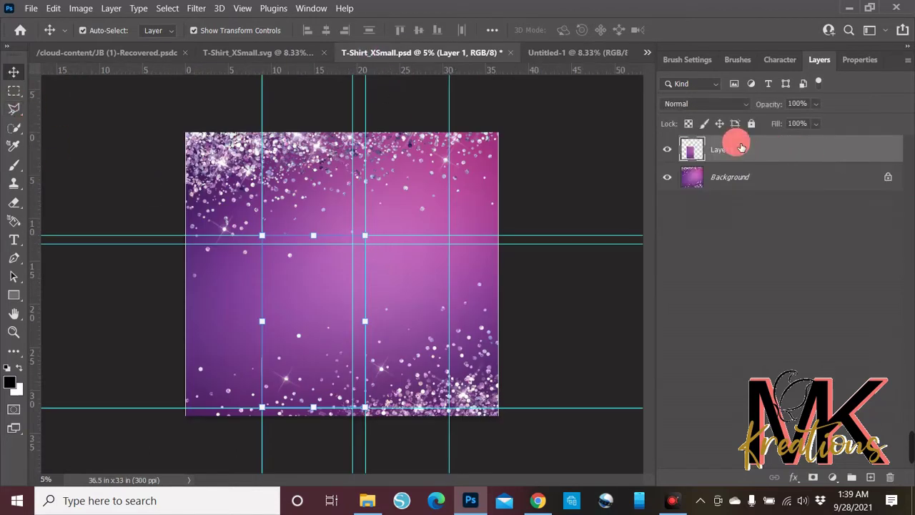
pyautogui.press('Delete')
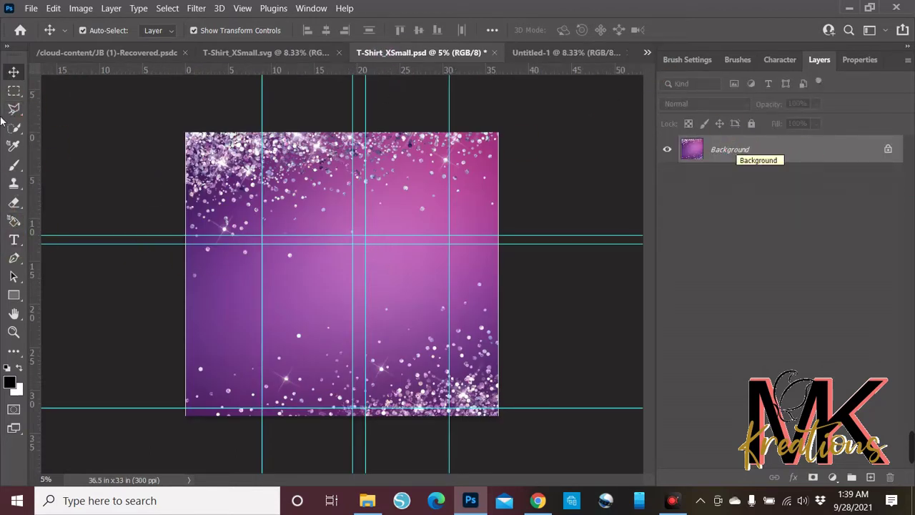
pyautogui.click(21, 93)
pyautogui.moveTo(354, 242); pyautogui.dragTo(447, 407)
pyautogui.rightClick(415, 330)
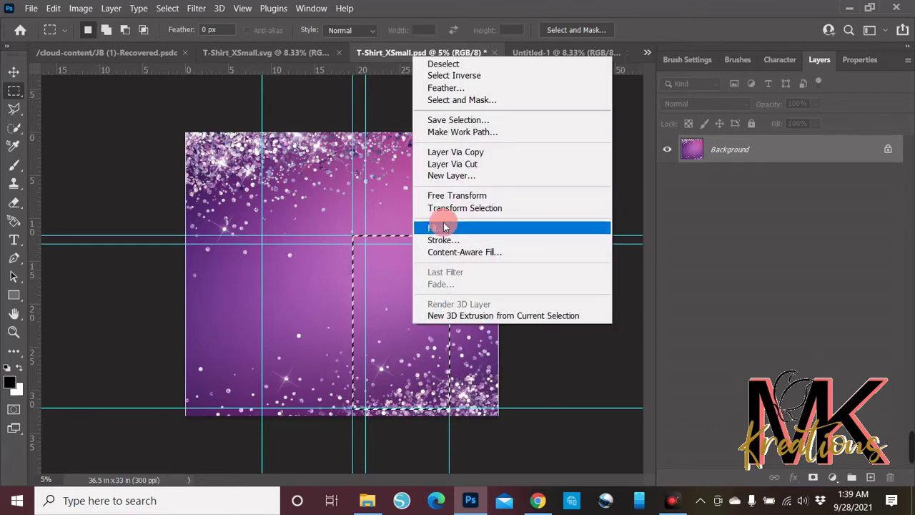
pyautogui.click(428, 149)
pyautogui.moveTo(736, 167); pyautogui.dragTo(372, 207)
pyautogui.click(445, 187)
pyautogui.click(398, 201)
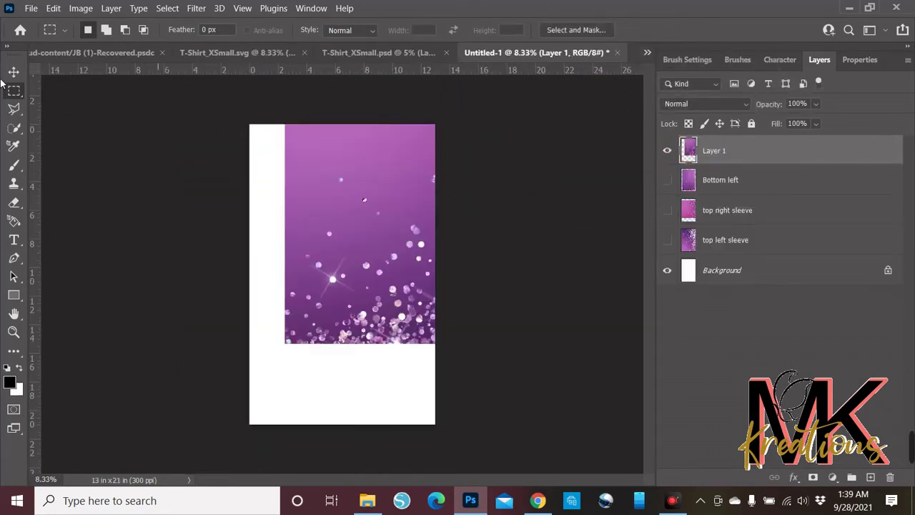
pyautogui.press('v')
pyautogui.moveTo(302, 184); pyautogui.dragTo(341, 284)
pyautogui.hotkey('ctrl', 't')
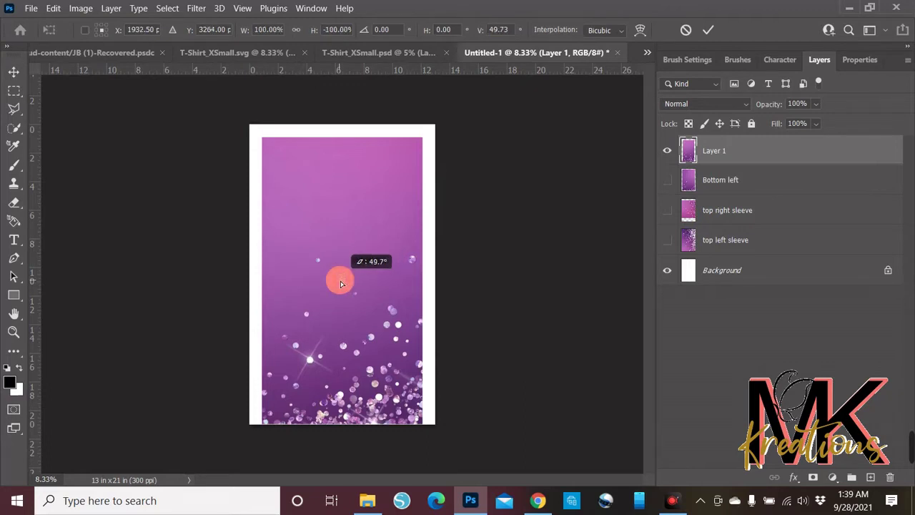
pyautogui.moveTo(341, 279); pyautogui.dragTo(414, 348)
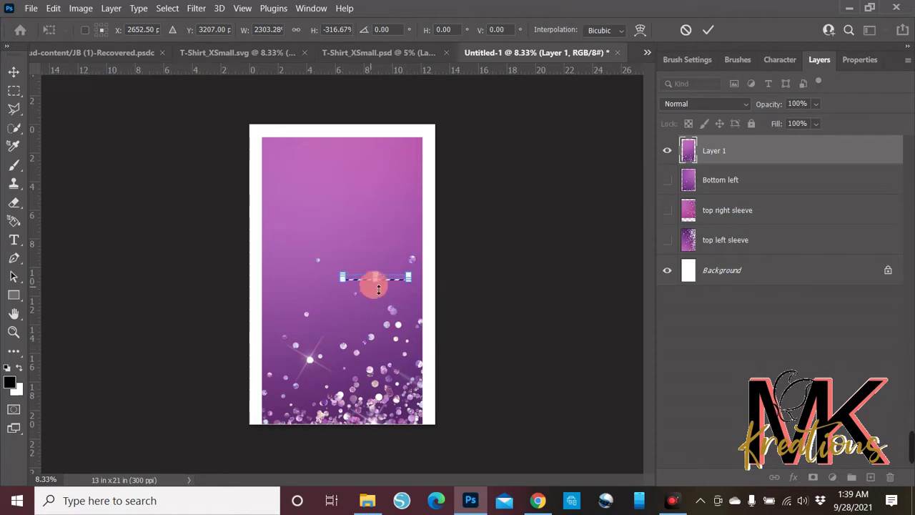
pyautogui.moveTo(375, 278); pyautogui.dragTo(378, 337)
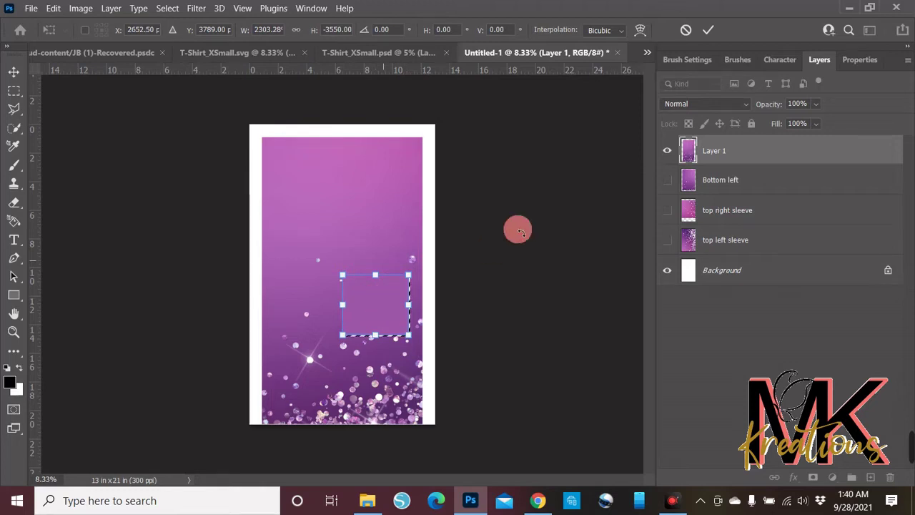
pyautogui.click(708, 30)
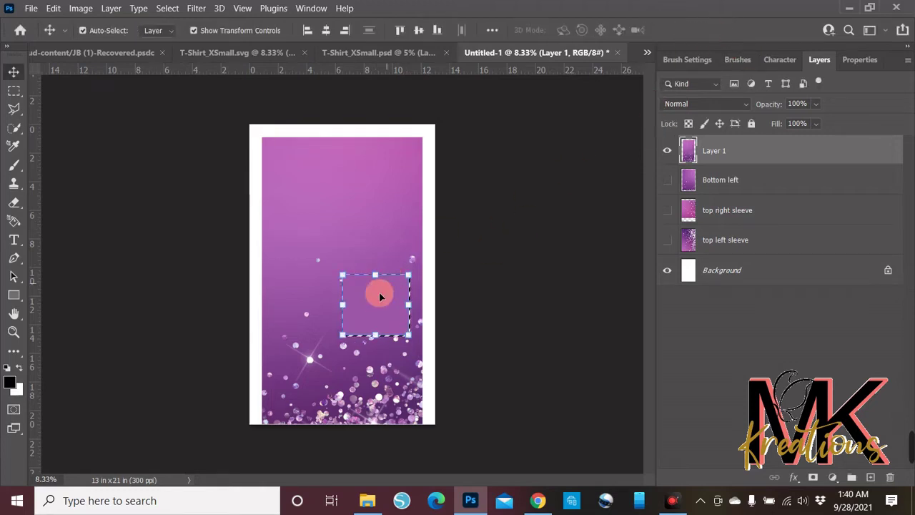
pyautogui.hotkey('ctrl', 'd')
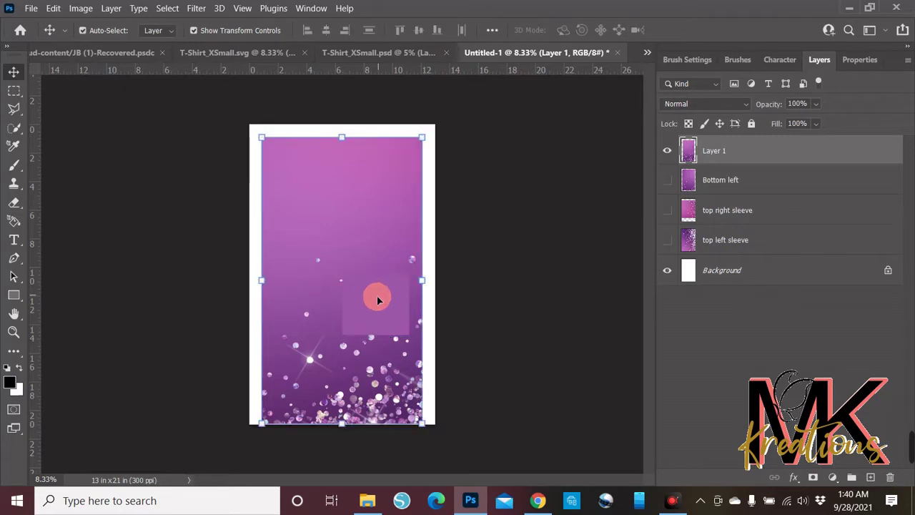
pyautogui.moveTo(378, 308); pyautogui.dragTo(378, 312)
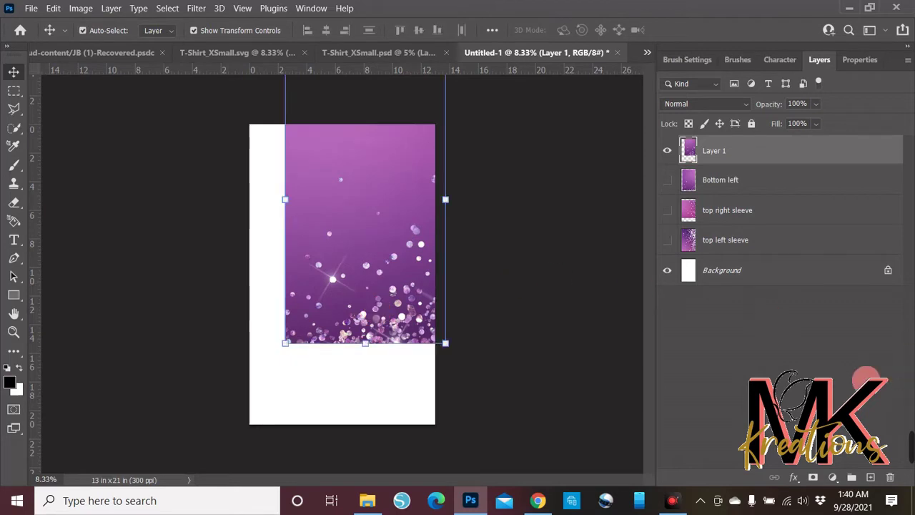
# Center the lower-right body section on the 13 x 21 in page and rename its layer as bottom right.
pyautogui.click(434, 333)
pyautogui.moveTo(390, 257); pyautogui.dragTo(369, 334)
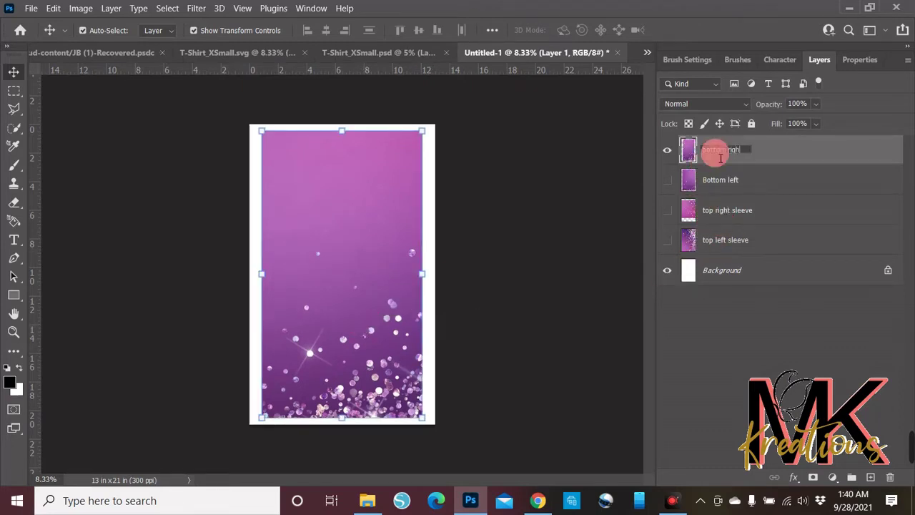
pyautogui.press('Return')
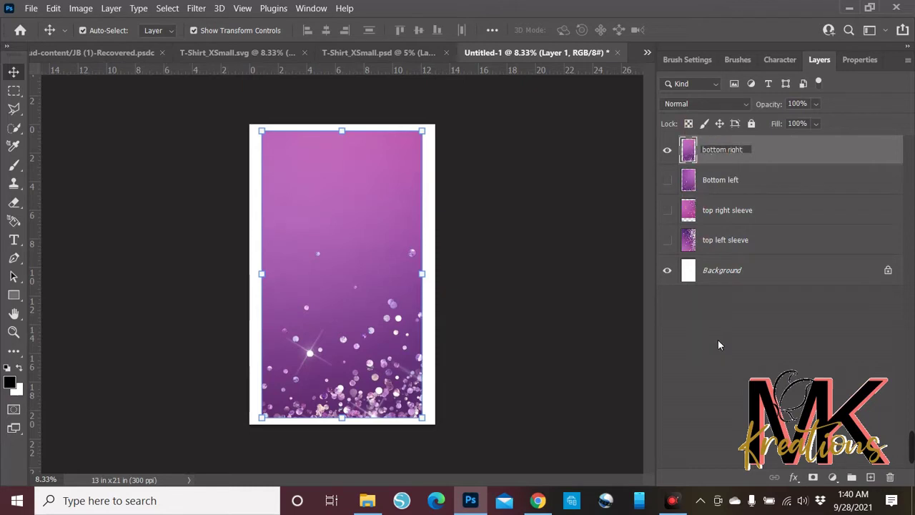
# Compare T-Shirt_XSmall.psd with the finished sections in the 13 x 21 in document, ending at T-Shirt_XSmall.svg.
pyautogui.click(416, 54)
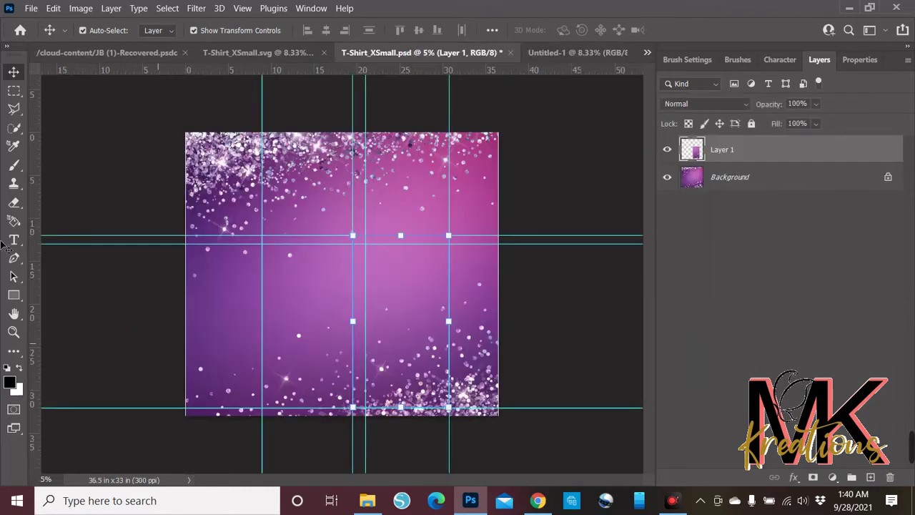
pyautogui.click(568, 53)
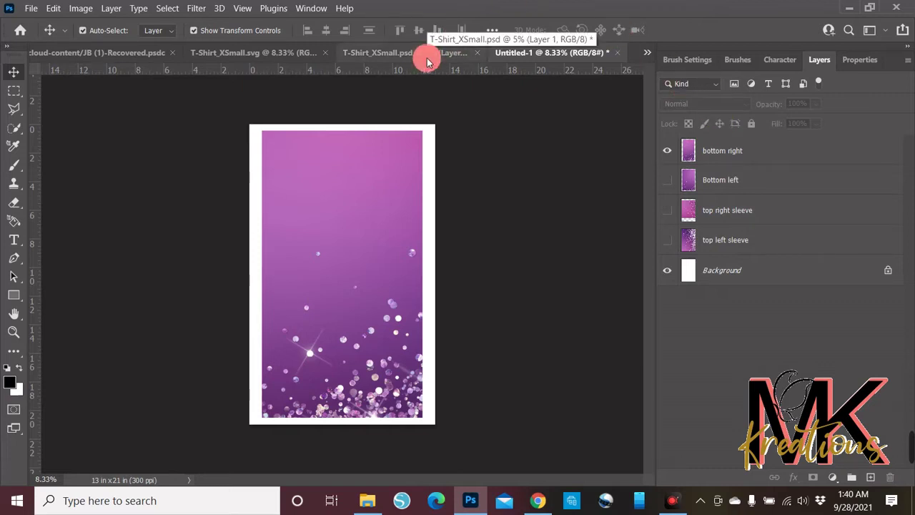
pyautogui.click(400, 59)
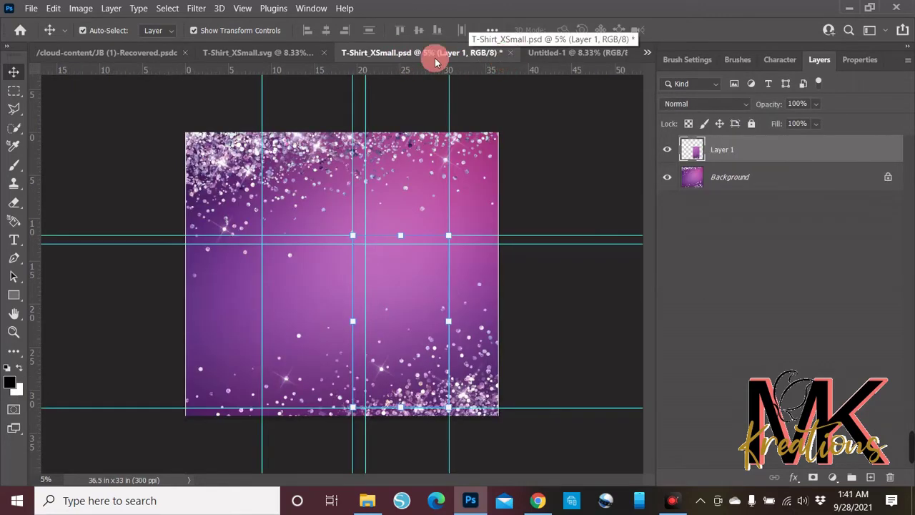
pyautogui.click(292, 53)
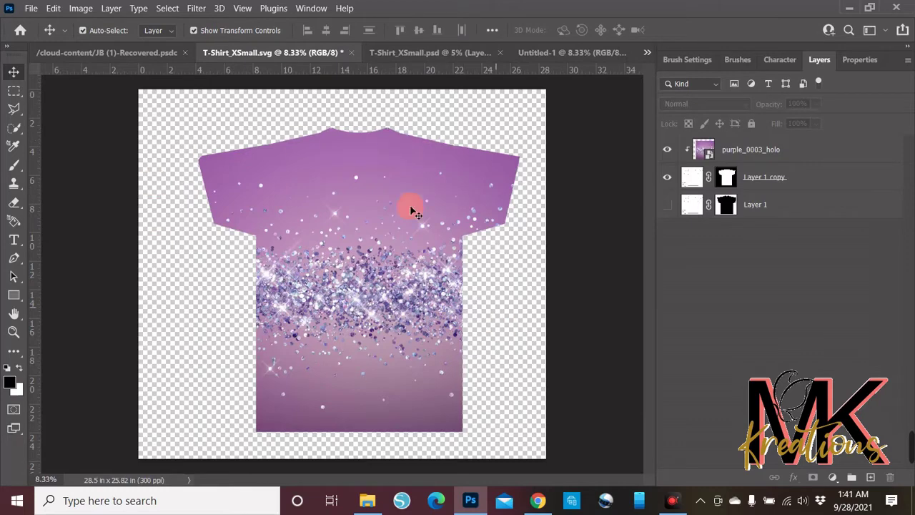
# Try to unclip the purple_0003_holo layer from Layer 1 copy in T-Shirt_XSmall.svg.
pyautogui.click(688, 175)
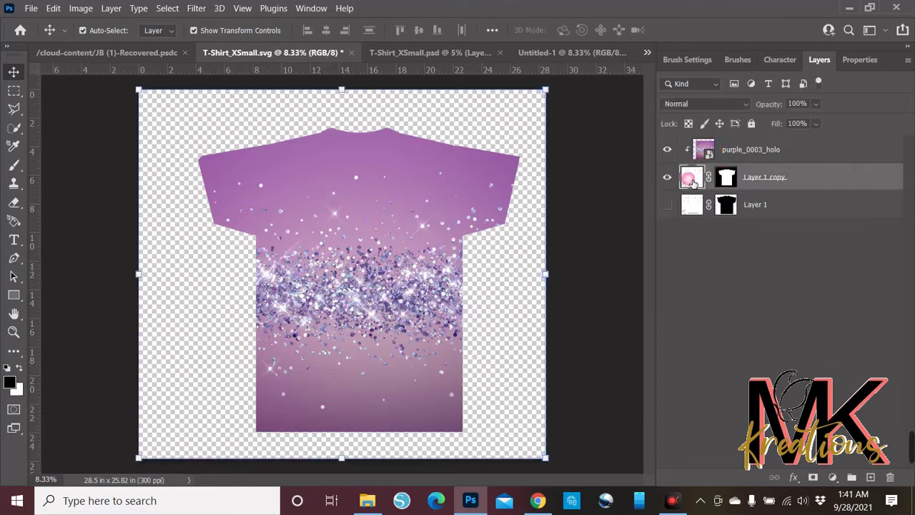
pyautogui.keyDown('alt'); pyautogui.click(693, 161); pyautogui.keyUp('alt')
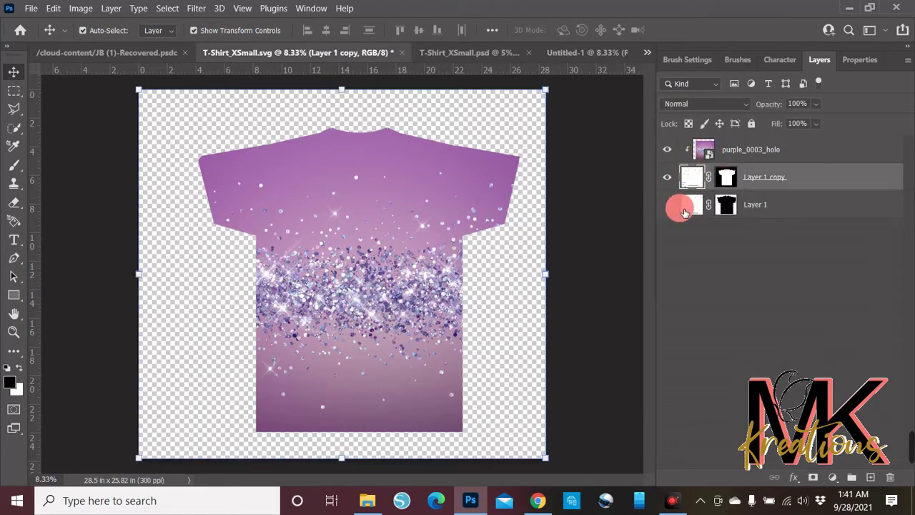
pyautogui.moveTo(682, 210); pyautogui.dragTo(670, 198)
pyautogui.click(690, 260)
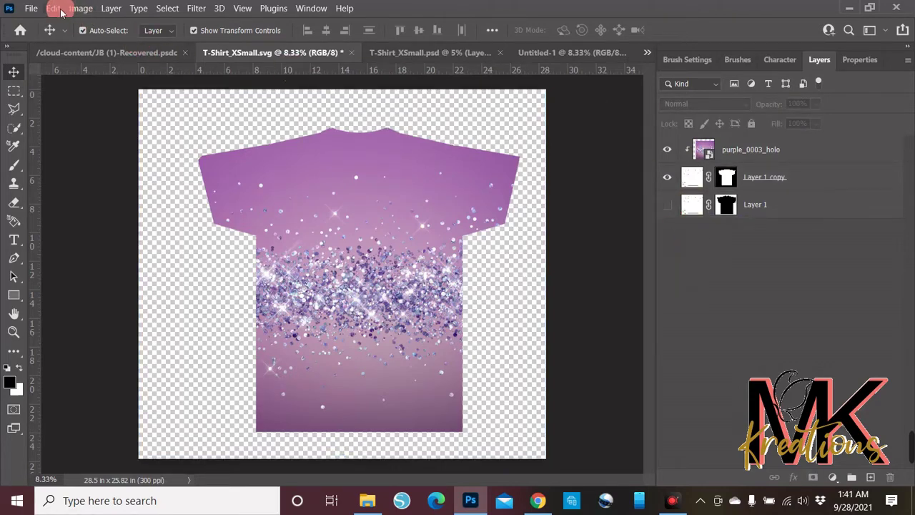
# Open the T-Shirt_XSmall PNG from the 3D shirt all over template folder and close it again.
pyautogui.click(31, 8)
pyautogui.click(45, 35)
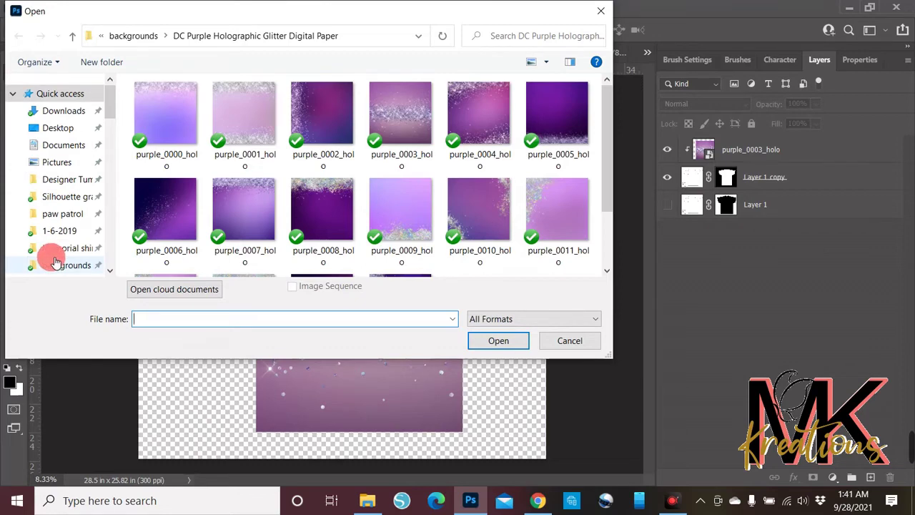
pyautogui.click(64, 202)
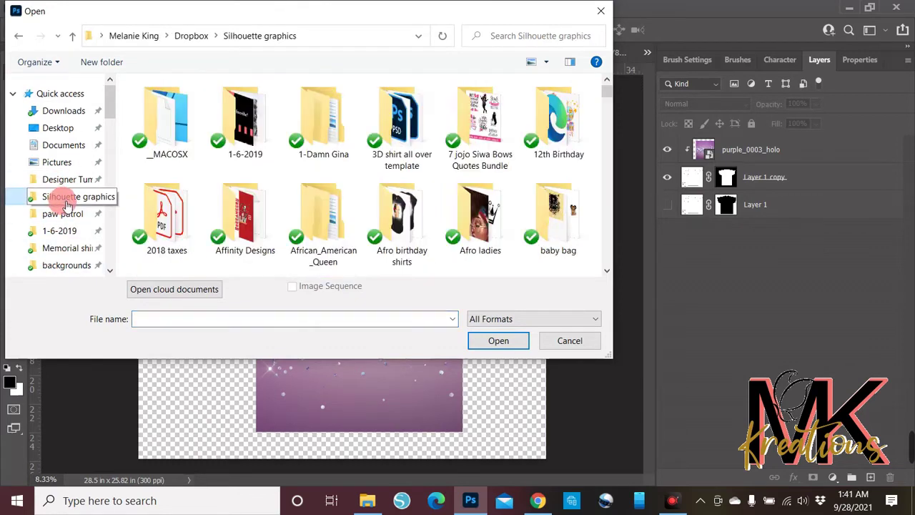
pyautogui.doubleClick(403, 115)
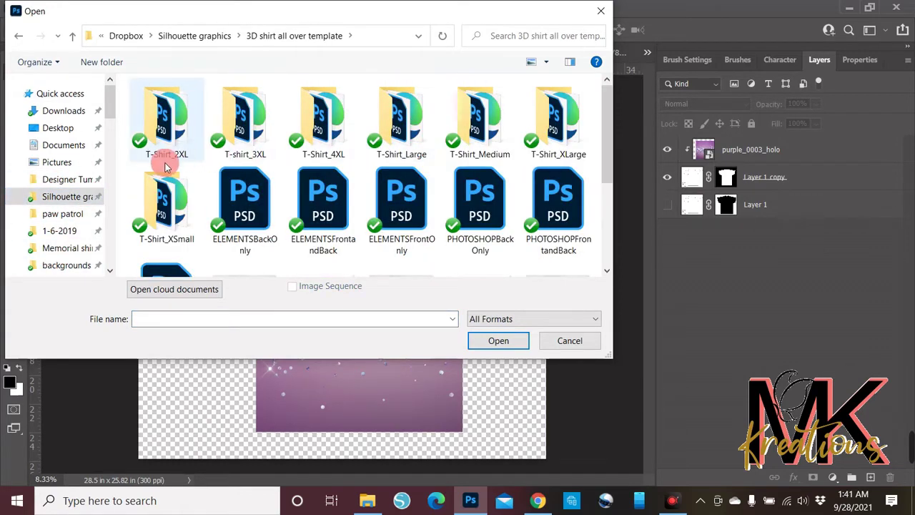
pyautogui.doubleClick(158, 208)
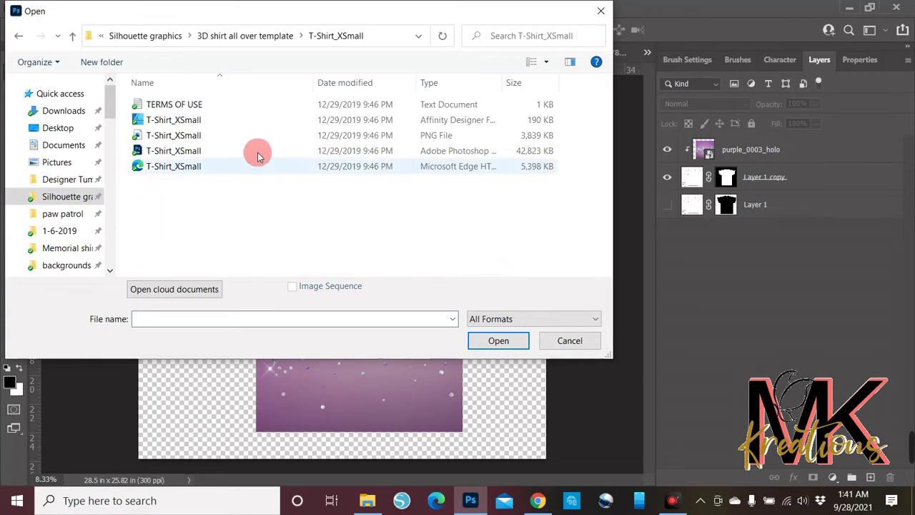
pyautogui.click(236, 137)
pyautogui.click(234, 136)
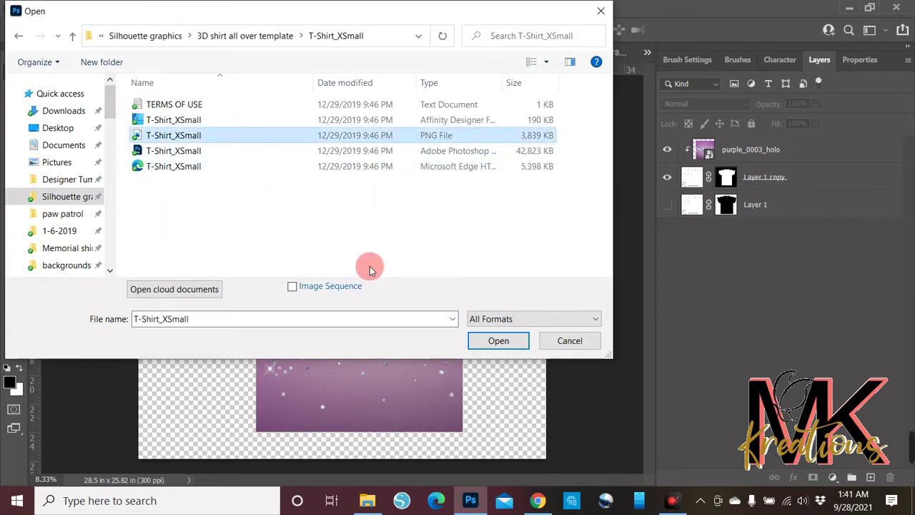
pyautogui.click(492, 339)
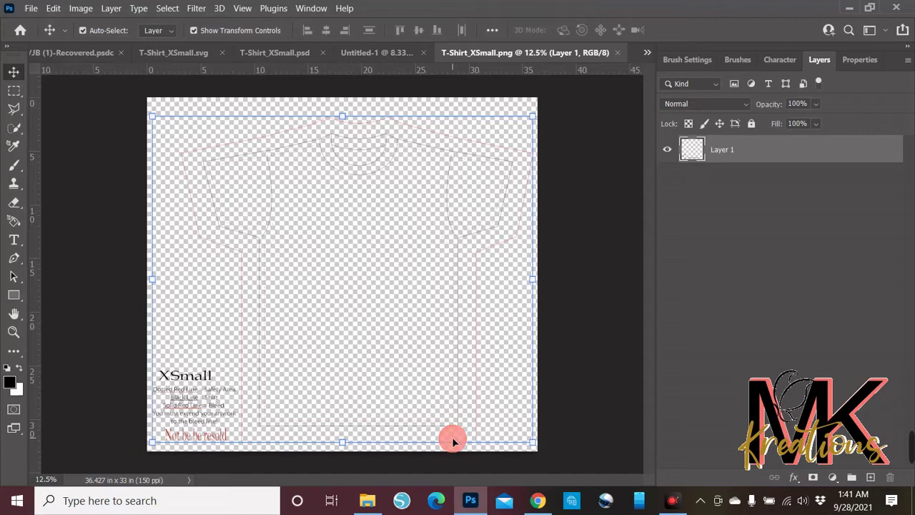
pyautogui.click(619, 53)
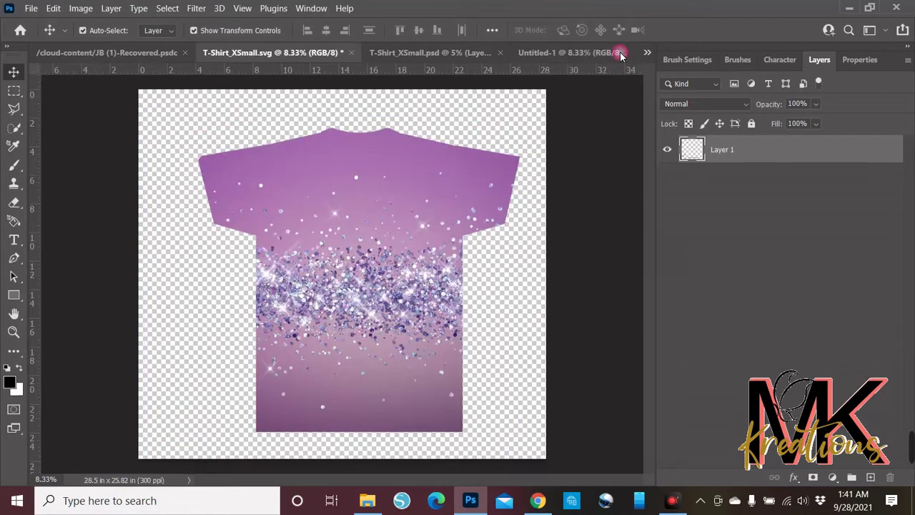
pyautogui.click(30, 8)
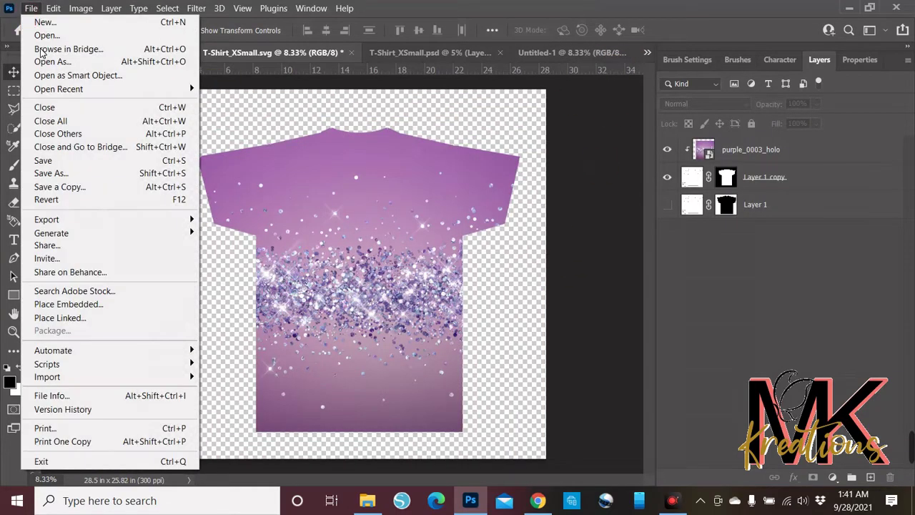
pyautogui.click(47, 63)
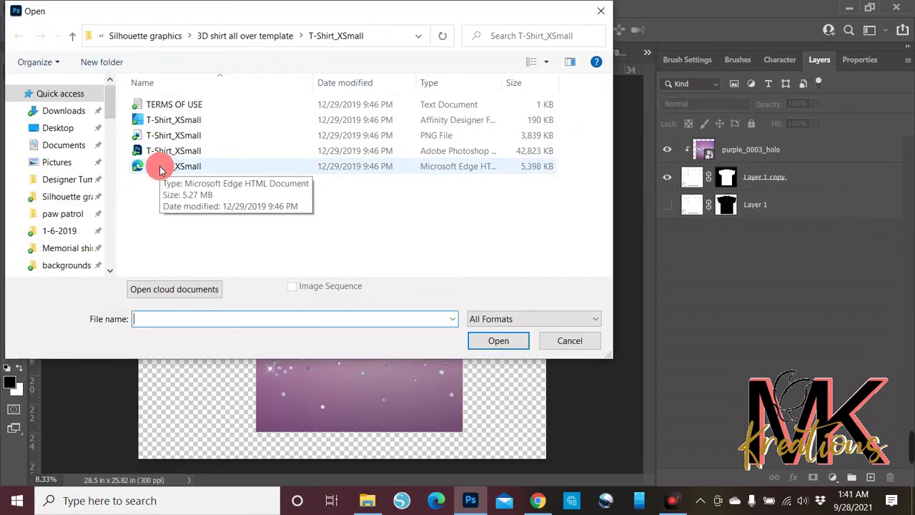
pyautogui.click(160, 168)
pyautogui.click(498, 342)
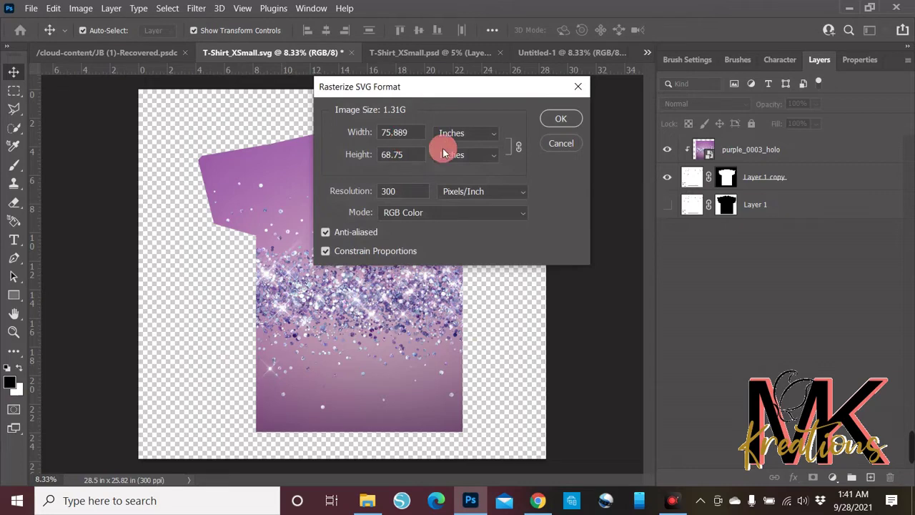
pyautogui.click(563, 144)
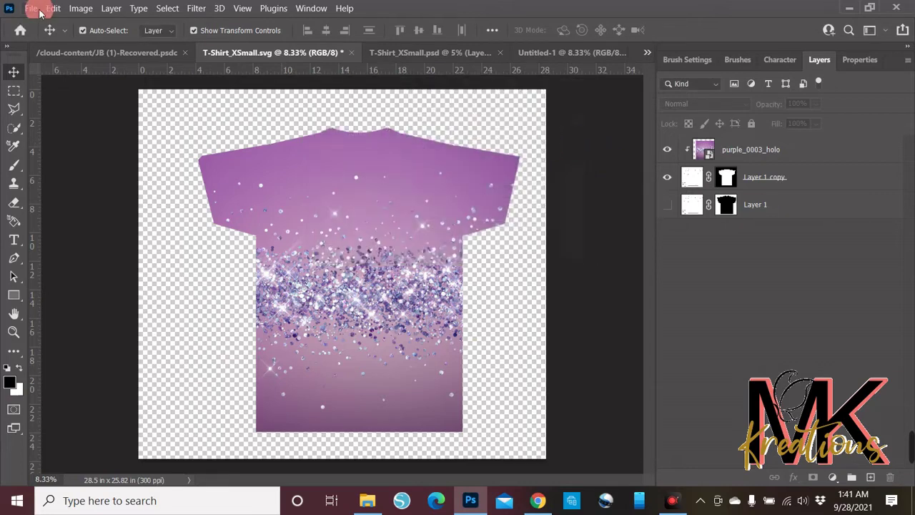
# Open the T-Shirt_XSmall SVG template, rasterized at a width of 36.5 inches with proportions constrained.
pyautogui.click(31, 8)
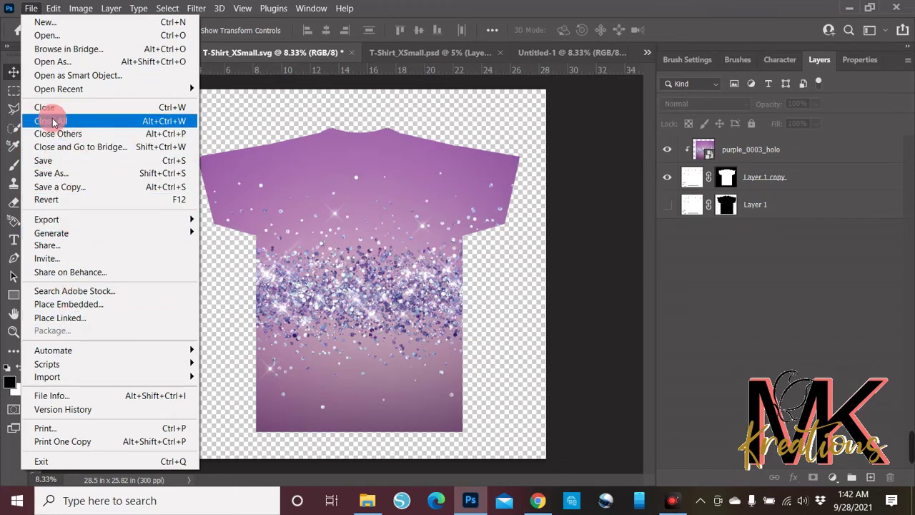
pyautogui.click(52, 37)
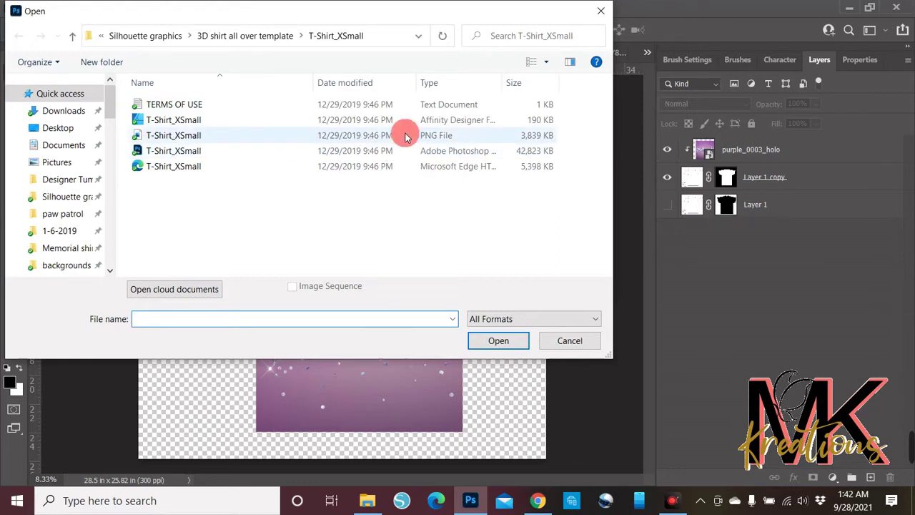
pyautogui.click(423, 166)
pyautogui.click(494, 343)
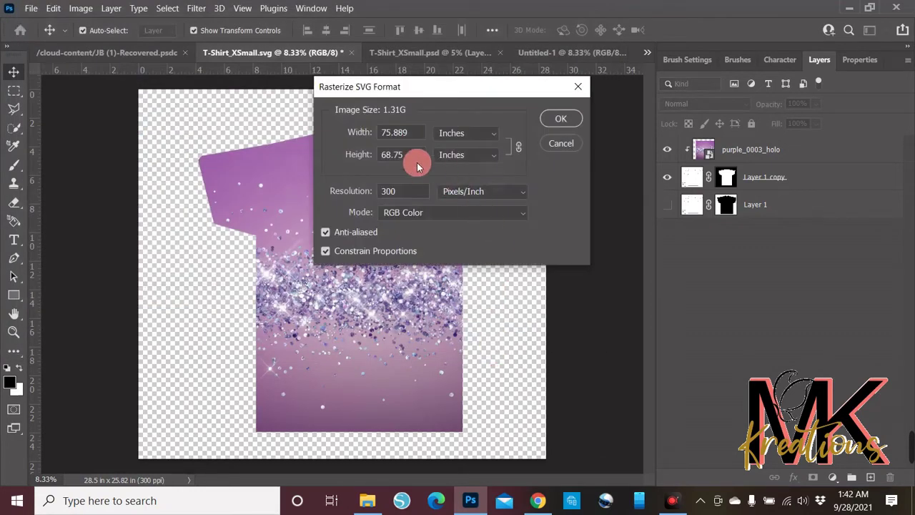
pyautogui.moveTo(416, 136); pyautogui.dragTo(353, 139)
pyautogui.write('36.5')
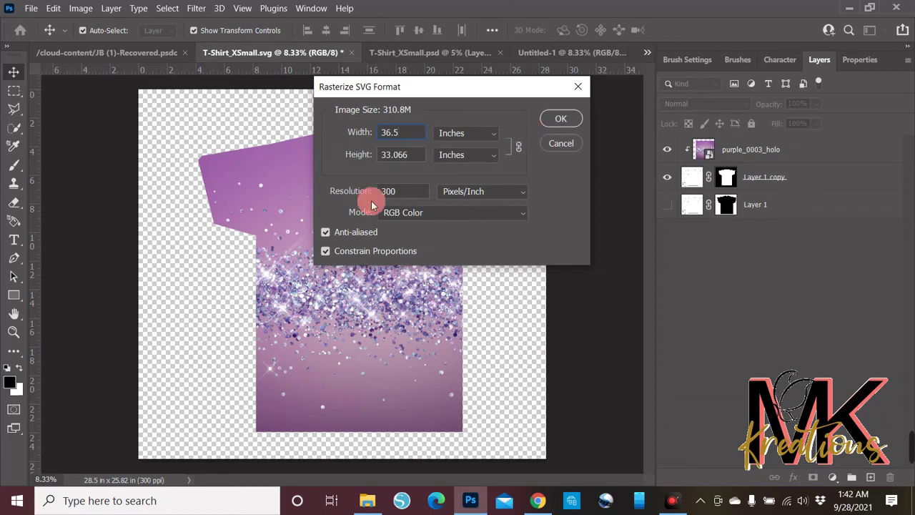
pyautogui.click(561, 119)
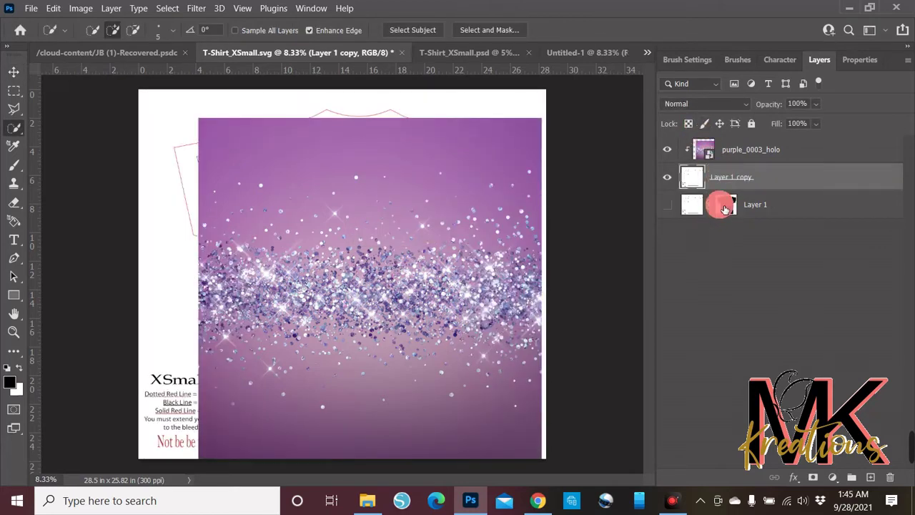
# Hide the purple_0003_holo layer and release its clipping mask.
pyautogui.click(669, 149)
pyautogui.click(702, 150)
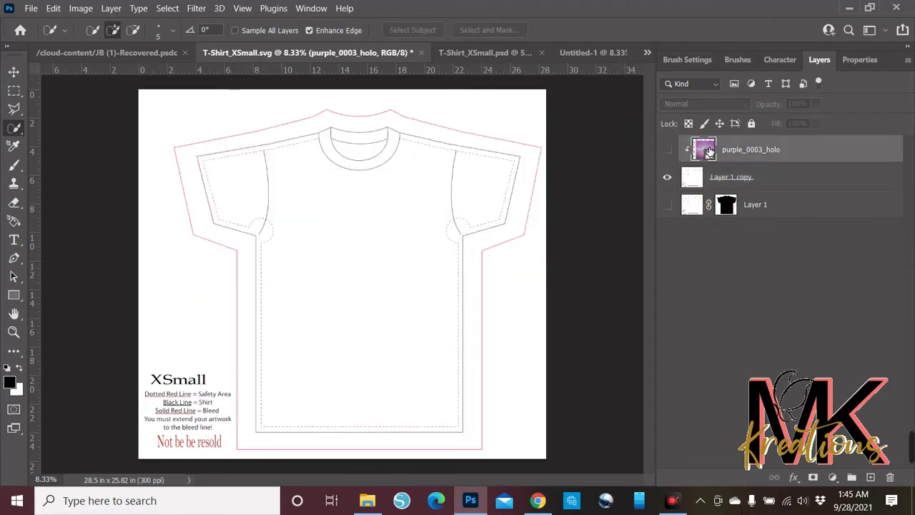
pyautogui.rightClick(710, 157)
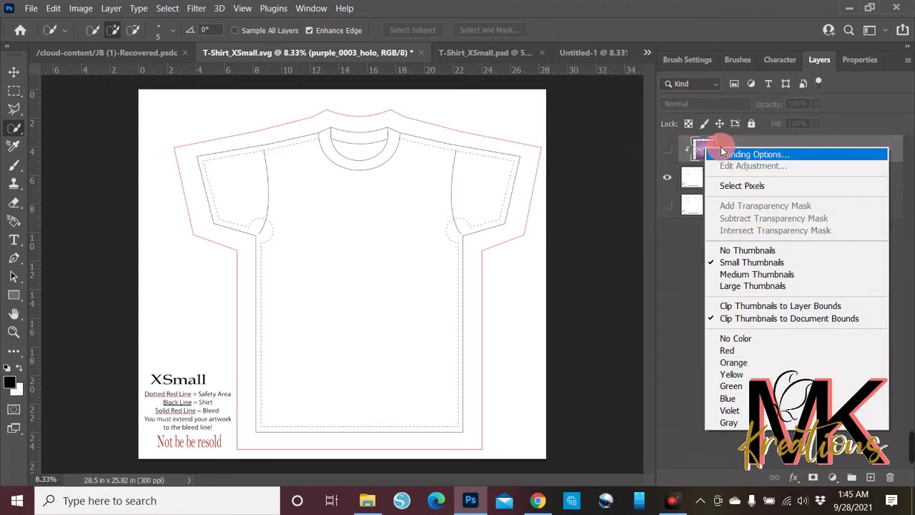
pyautogui.click(689, 152)
pyautogui.rightClick(760, 148)
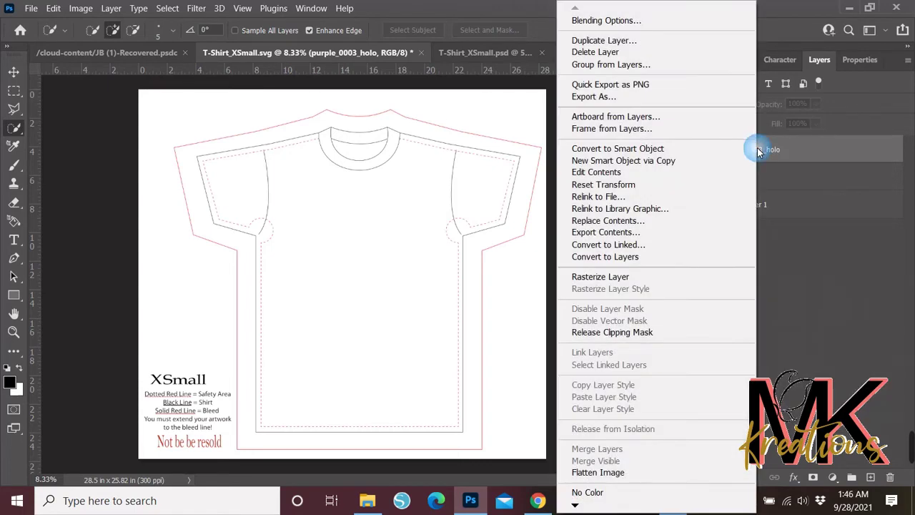
pyautogui.click(657, 332)
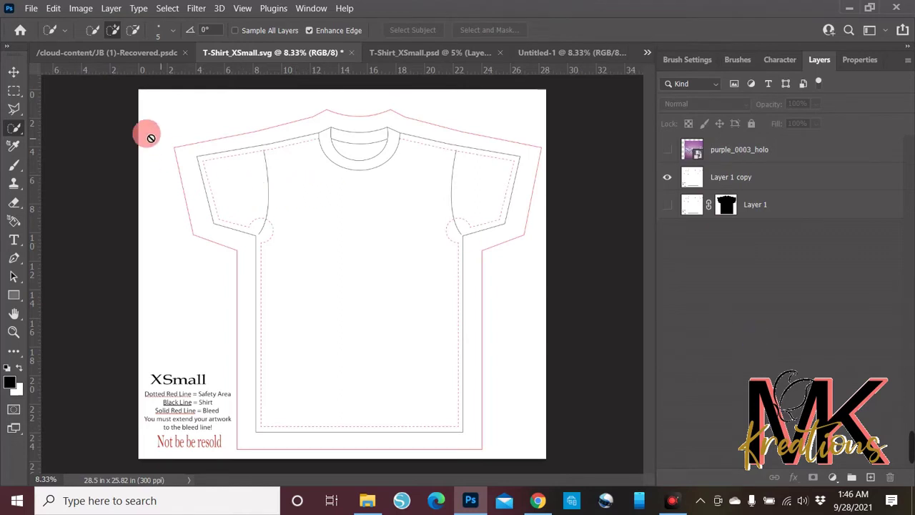
# Quick-select the whole shirt on Layer 1 copy, including both sleeves and the body, along the black outline.
pyautogui.click(446, 220)
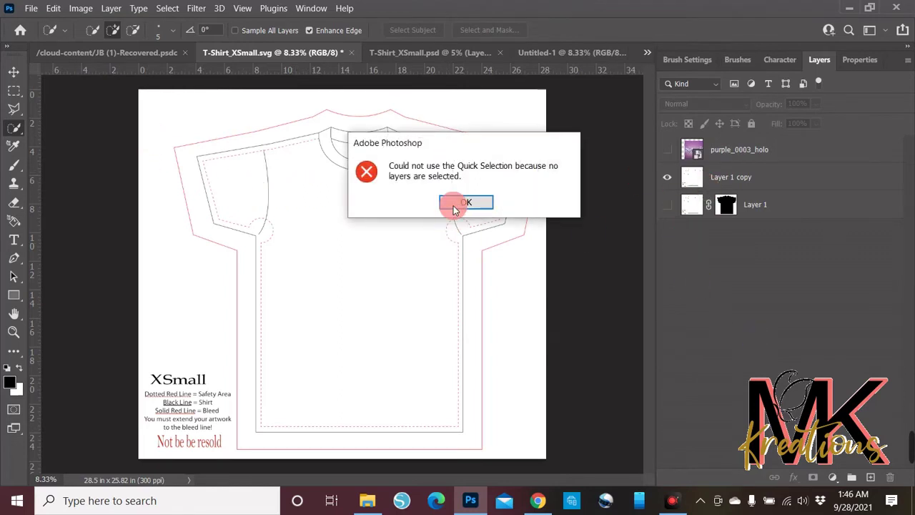
pyautogui.click(455, 205)
pyautogui.click(747, 177)
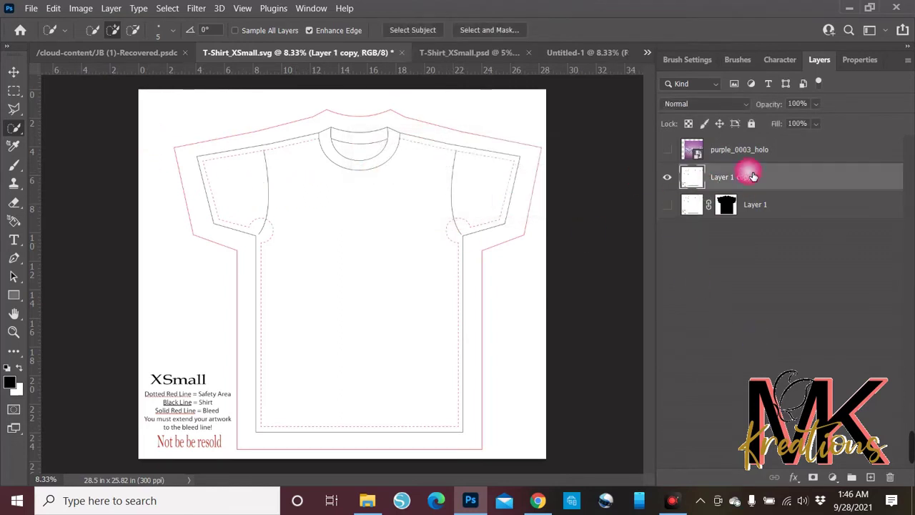
pyautogui.moveTo(210, 152)
pyautogui.mouseDown()
pyautogui.moveTo(194, 164)
pyautogui.moveTo(238, 179)
pyautogui.mouseUp()
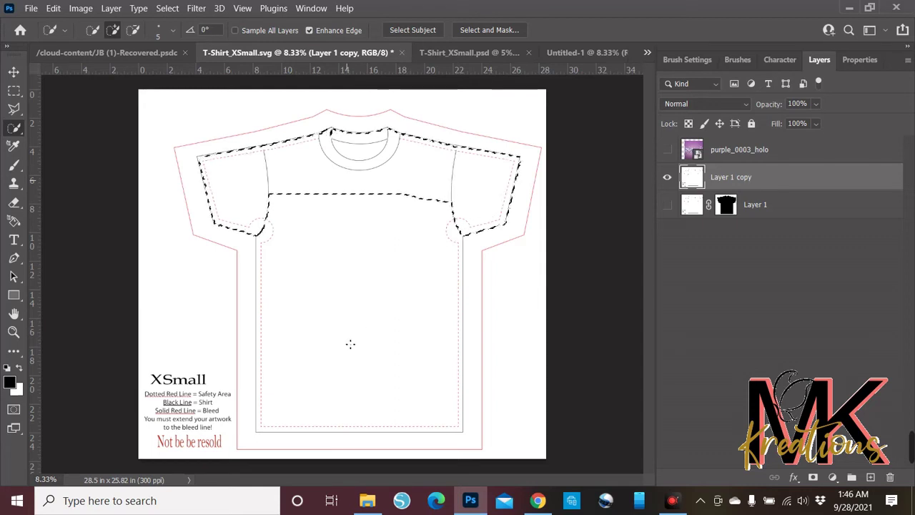
pyautogui.click(326, 416)
pyautogui.click(378, 254)
pyautogui.click(451, 217)
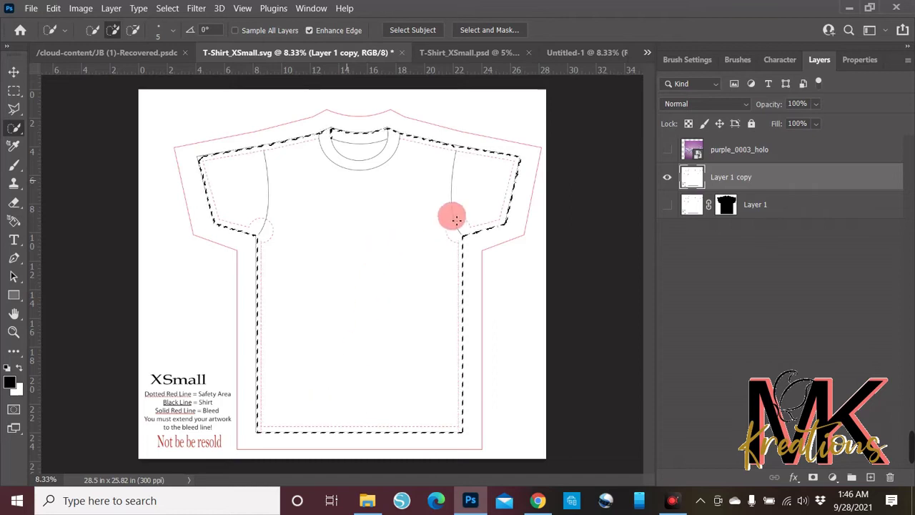
pyautogui.click(293, 283)
pyautogui.click(362, 238)
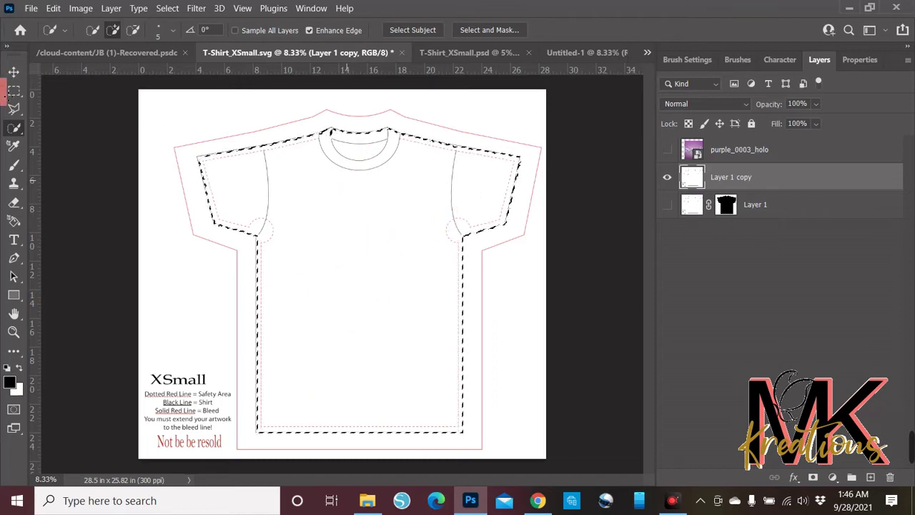
pyautogui.click(176, 48)
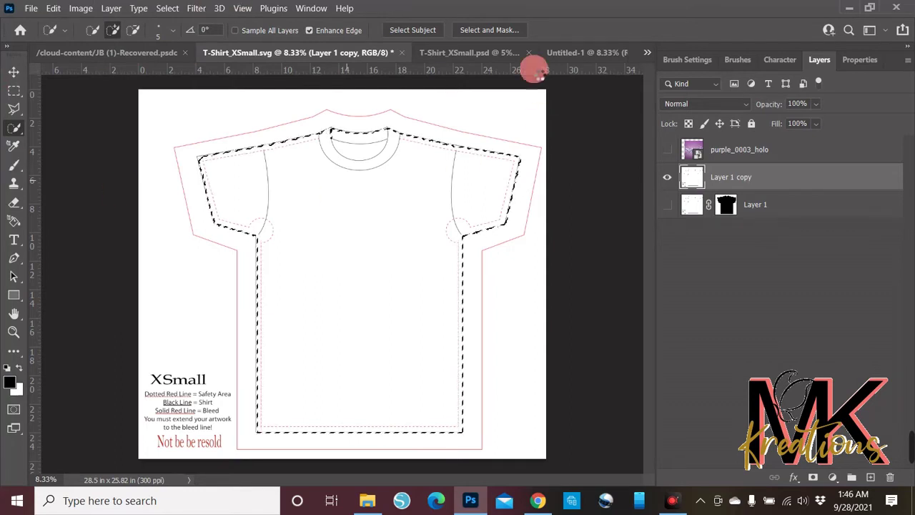
# Refine the selection at the neckline and add it as a layer mask on Layer 1 copy.
pyautogui.moveTo(334, 148); pyautogui.dragTo(337, 154)
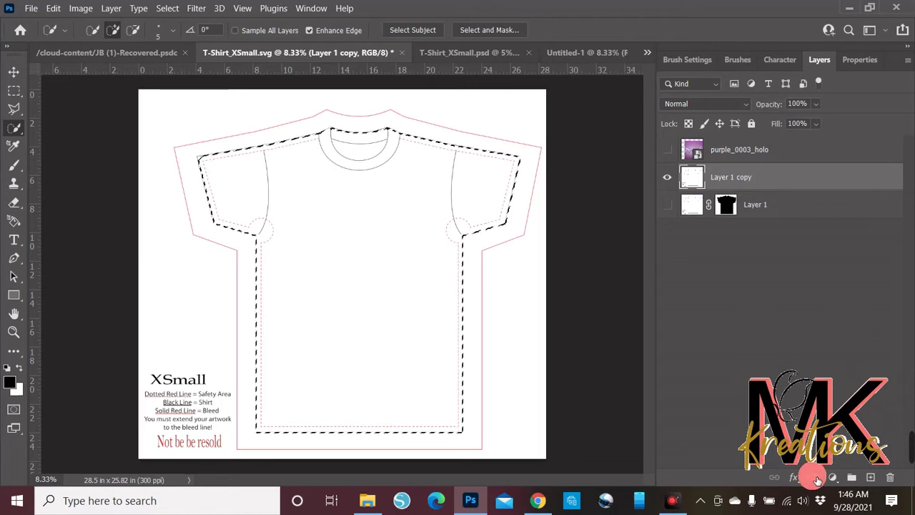
pyautogui.click(815, 477)
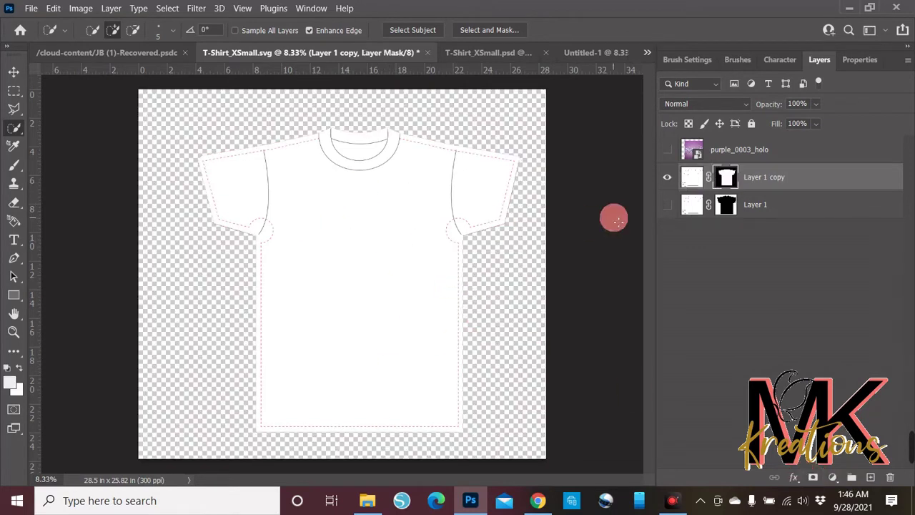
pyautogui.click(14, 72)
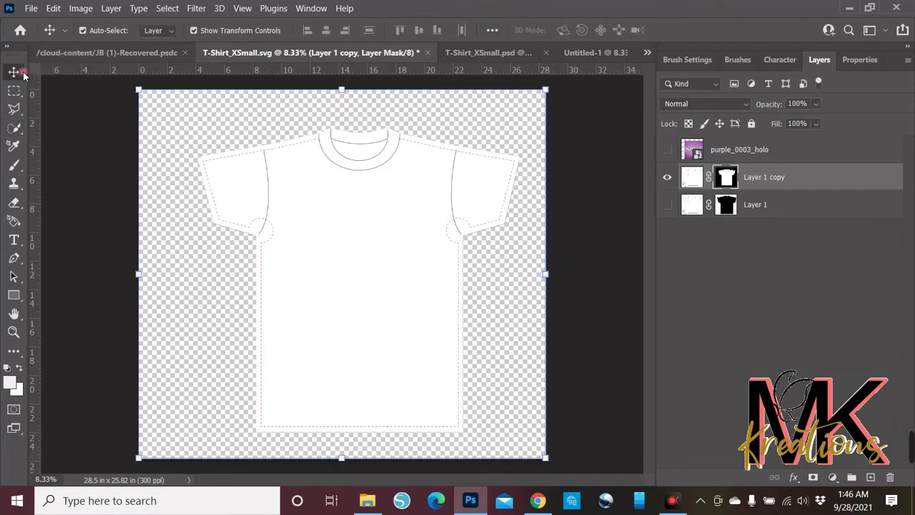
# Show the purple_0003_holo layer and clip it to the masked shirt on Layer 1 copy.
pyautogui.click(668, 149)
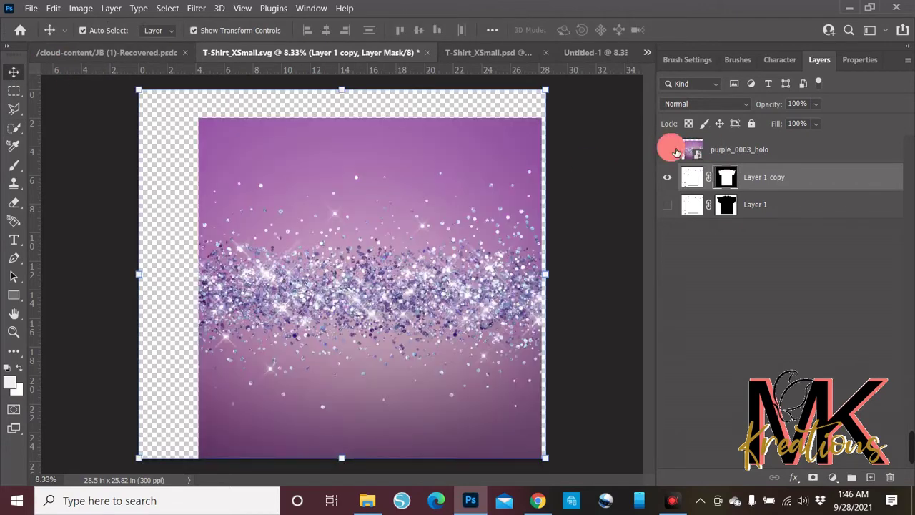
pyautogui.rightClick(756, 156)
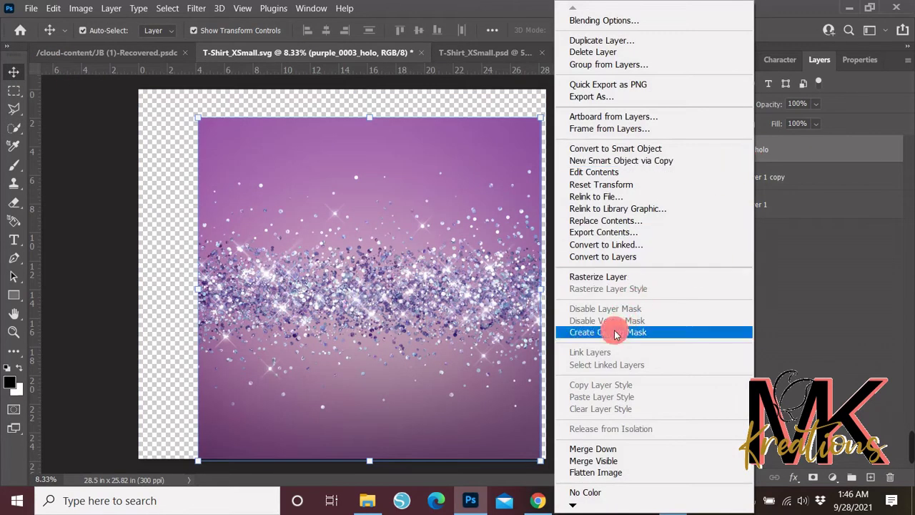
pyautogui.click(615, 331)
pyautogui.click(711, 347)
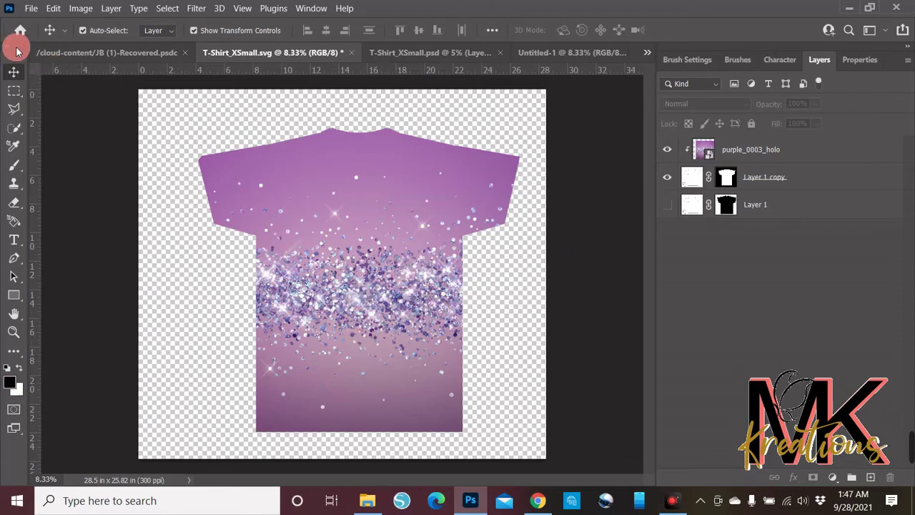
# Start placing an embedded image and open the Care bears folder inside Silhouette graphics.
pyautogui.click(31, 8)
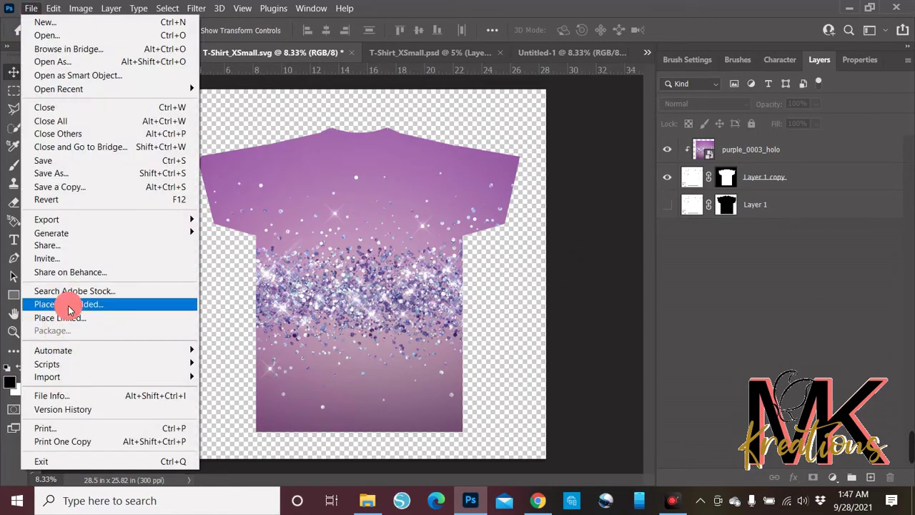
pyautogui.click(68, 304)
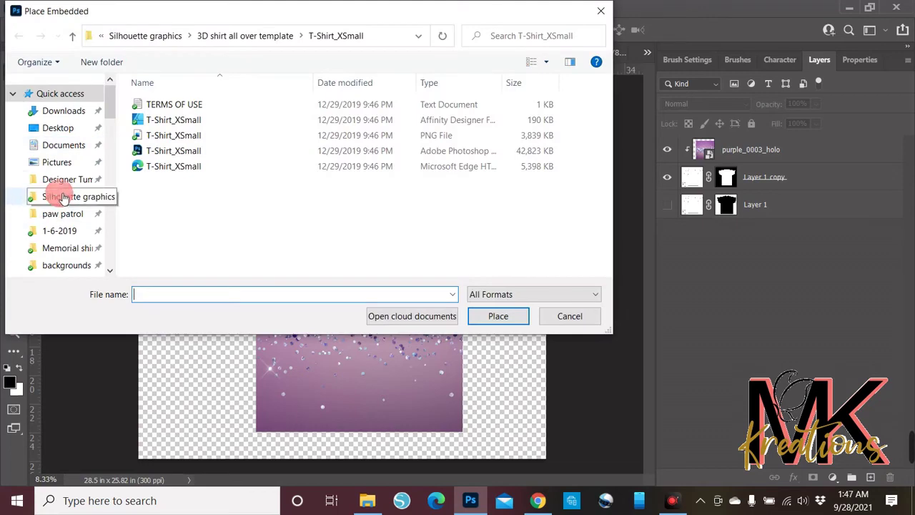
pyautogui.click(63, 197)
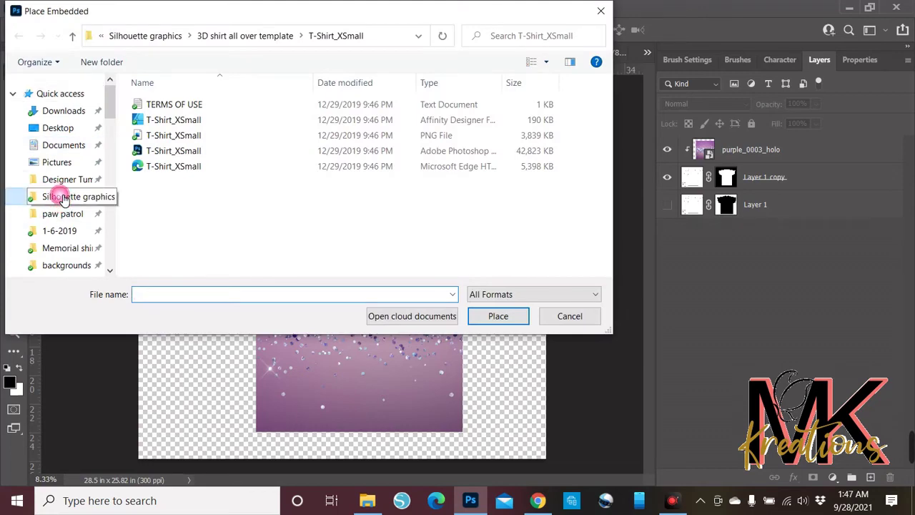
pyautogui.scroll(-10, 361, 218)
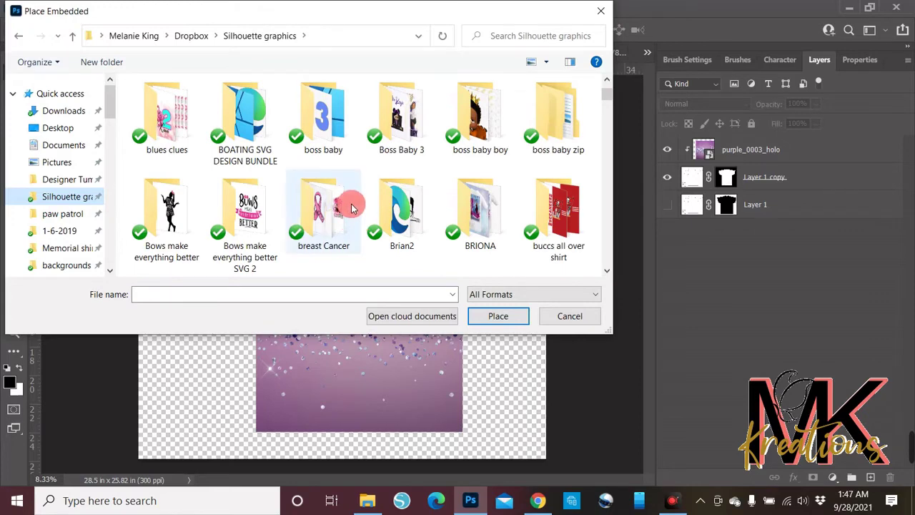
pyautogui.scroll(-3, 351, 204)
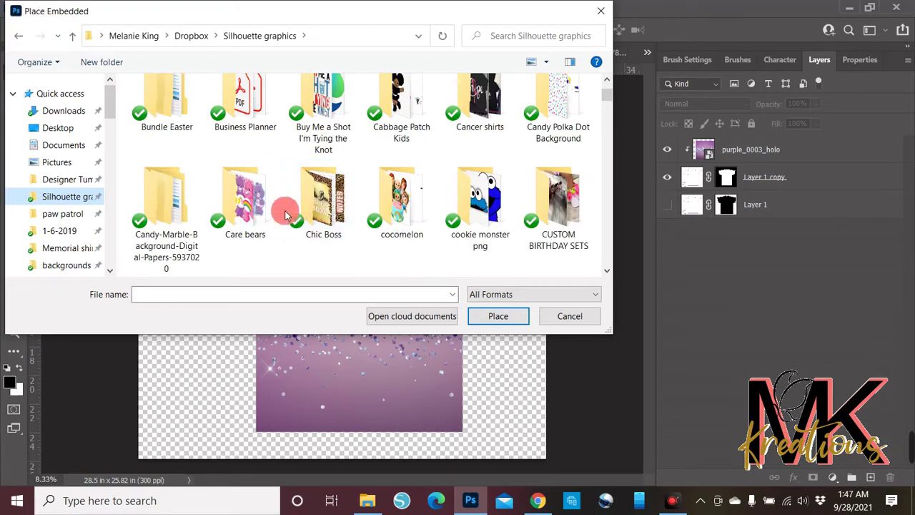
pyautogui.click(254, 209)
pyautogui.click(493, 315)
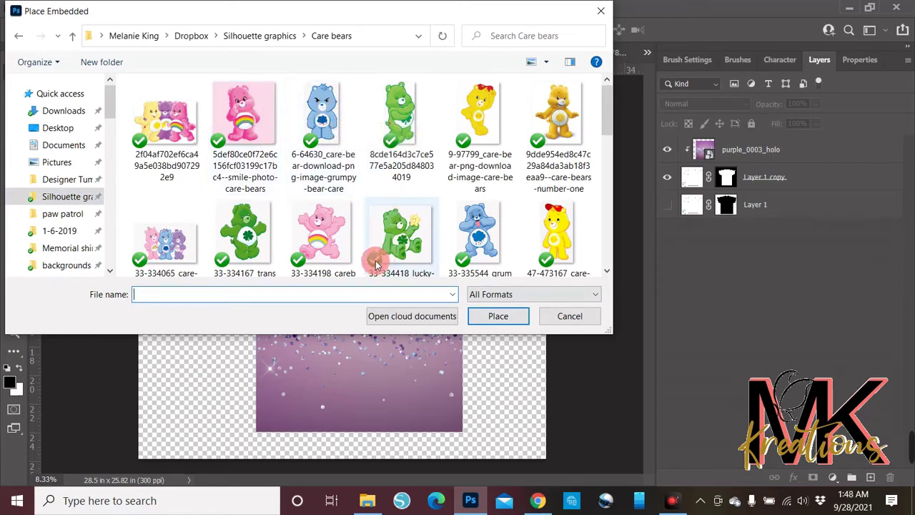
pyautogui.click(478, 236)
pyautogui.scroll(-1, 478, 236)
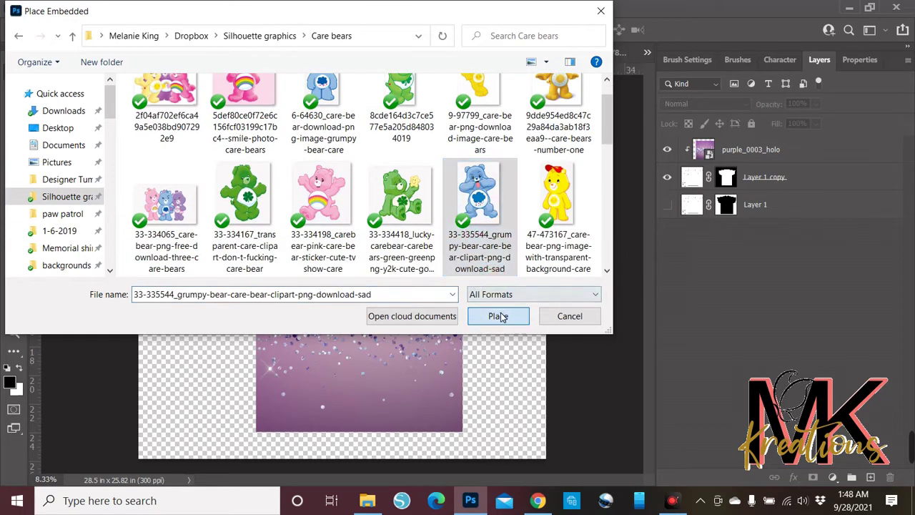
pyautogui.click(498, 315)
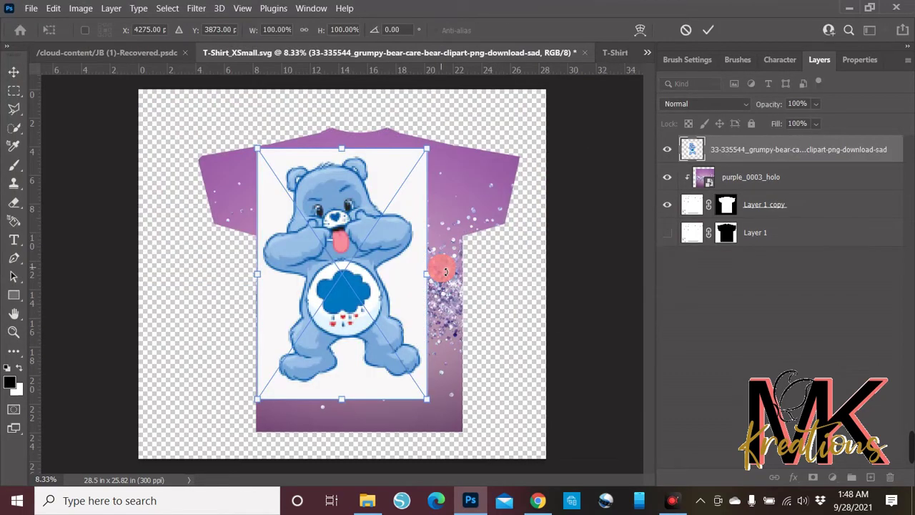
pyautogui.press('Escape')
# Place the 33-335544 grumpy bear image as embedded and move it to the centre of the shirt's body.
pyautogui.click(31, 8)
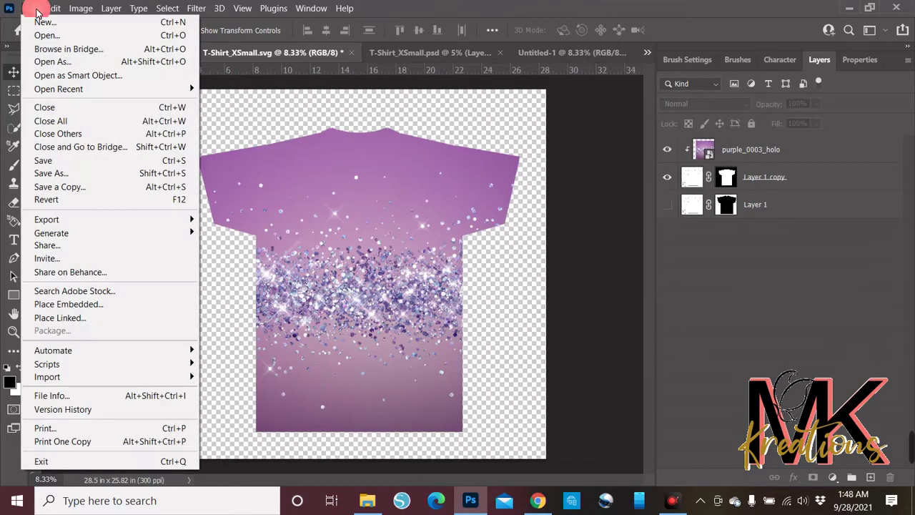
pyautogui.click(66, 306)
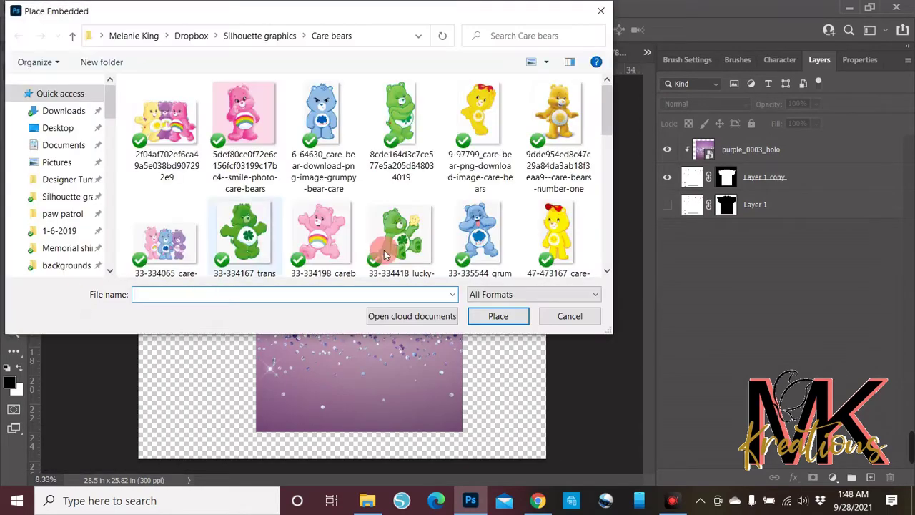
pyautogui.click(472, 232)
pyautogui.click(499, 316)
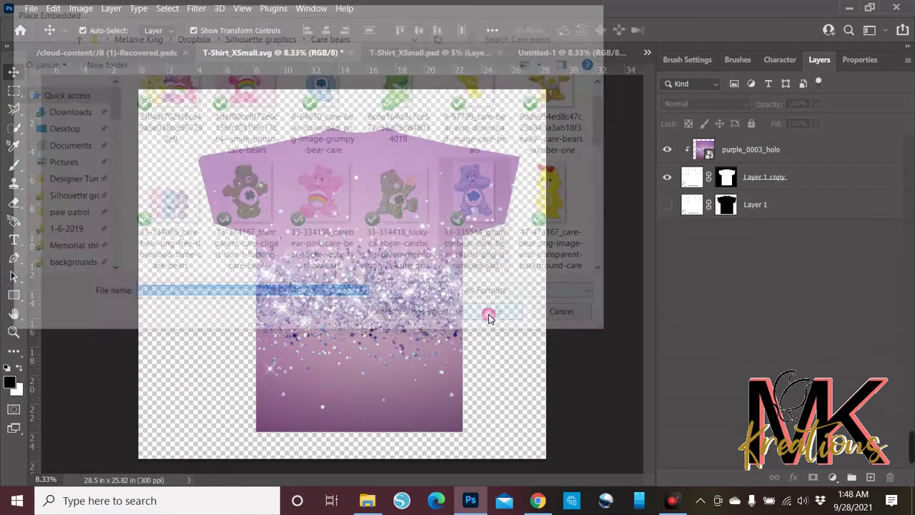
pyautogui.press('Return')
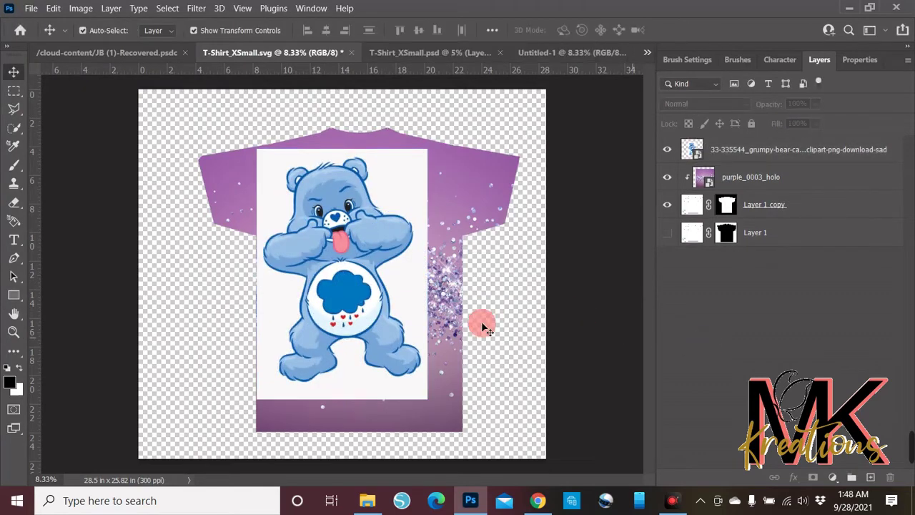
pyautogui.moveTo(367, 301); pyautogui.dragTo(382, 317)
# Quick-select the white background all around the blue bear on its layer.
pyautogui.click(16, 128)
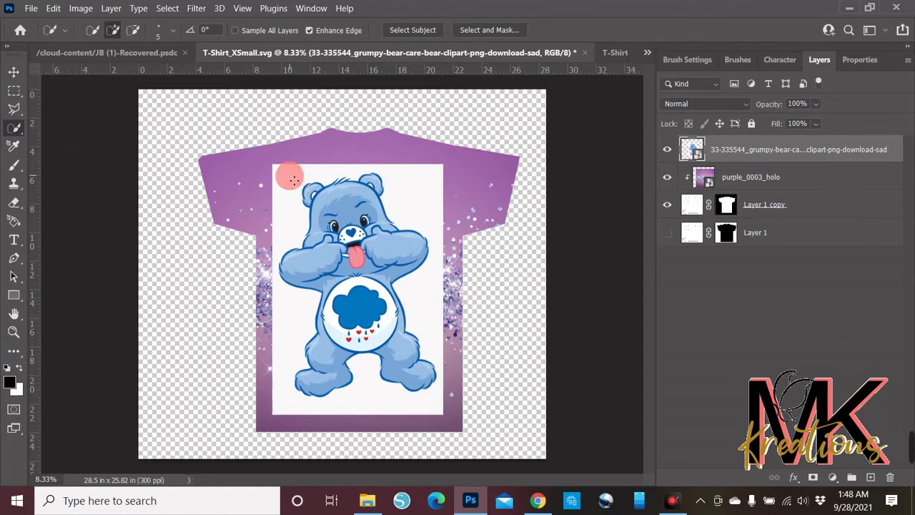
pyautogui.click(293, 180)
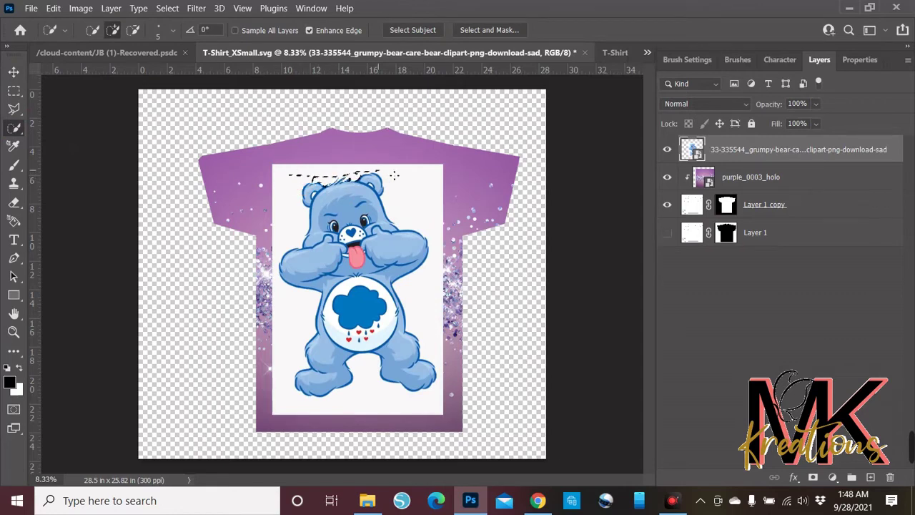
pyautogui.moveTo(438, 262)
pyautogui.mouseDown()
pyautogui.moveTo(421, 316)
pyautogui.moveTo(445, 398)
pyautogui.moveTo(393, 407)
pyautogui.moveTo(365, 392)
pyautogui.moveTo(294, 402)
pyautogui.moveTo(300, 343)
pyautogui.moveTo(283, 291)
pyautogui.moveTo(292, 238)
pyautogui.mouseUp()
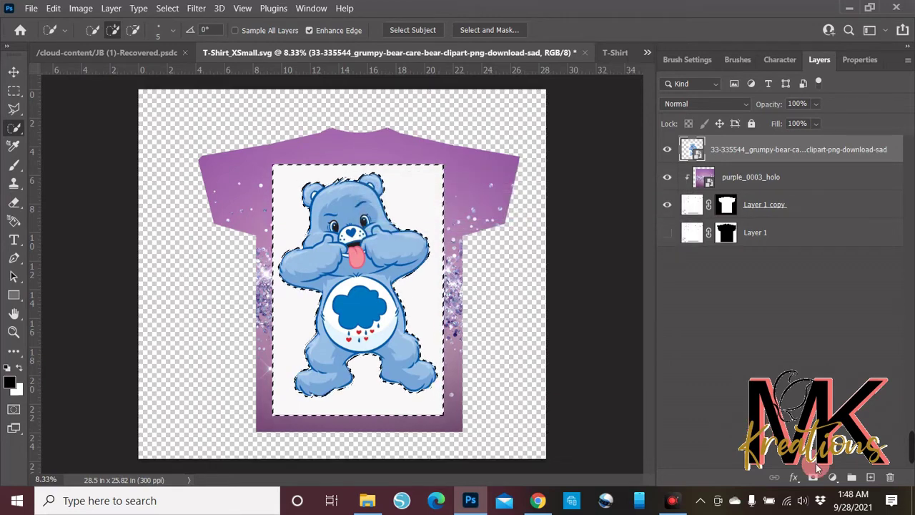
# Invert the background selection and mask the bear layer so its white background is hidden.
pyautogui.click(813, 477)
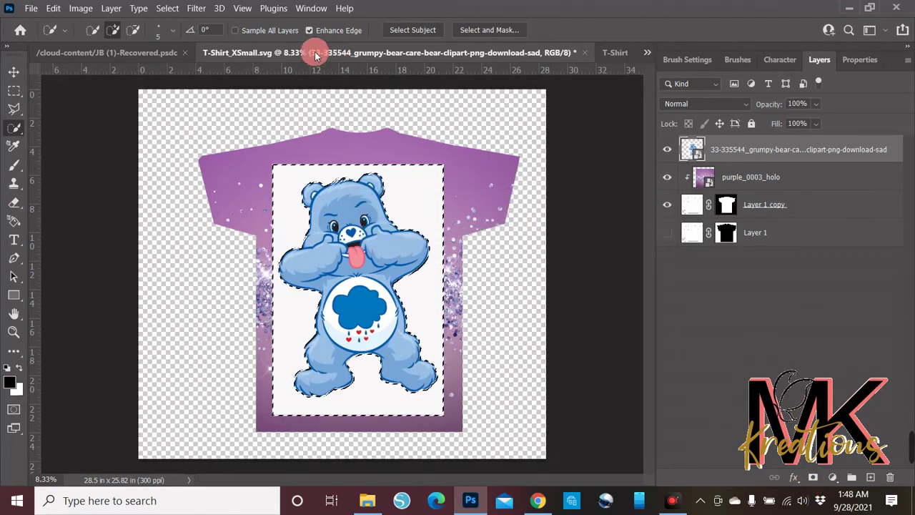
pyautogui.click(138, 8)
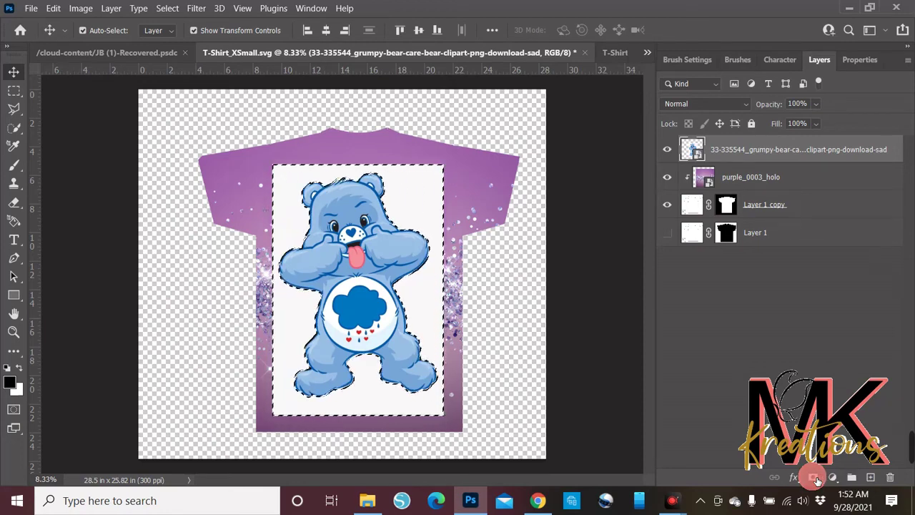
pyautogui.hotkey('ctrl', 'shift', 'i')
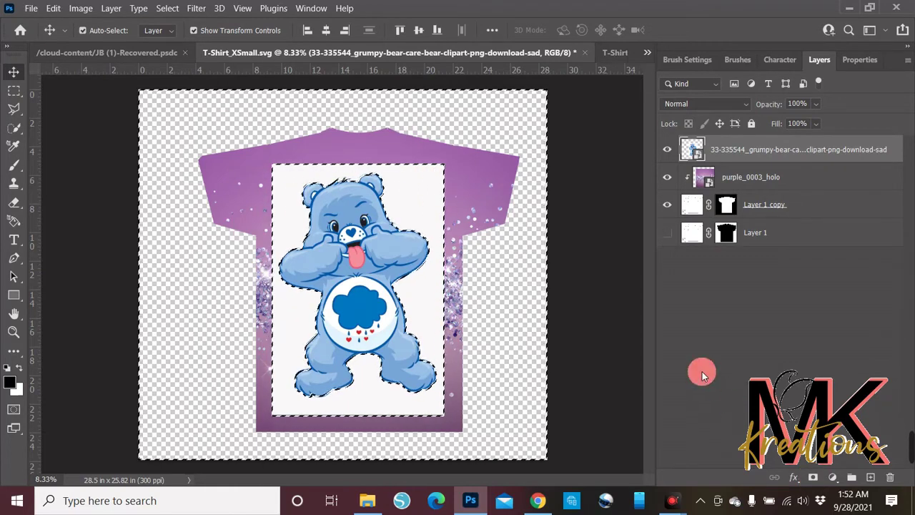
pyautogui.click(814, 477)
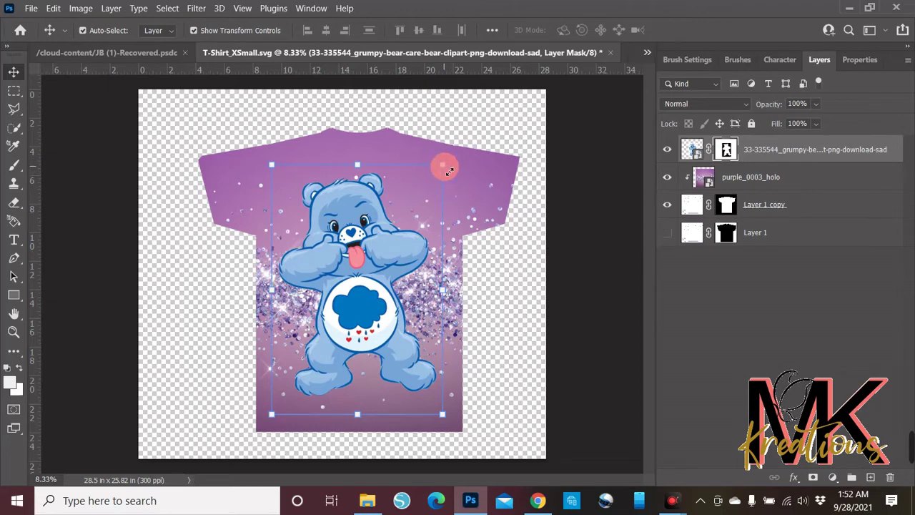
# Scale the bear to about 90.5% and move it over the shirt's lower-left side, overlapping the edge.
pyautogui.moveTo(445, 170); pyautogui.dragTo(356, 255)
pyautogui.hotkey('ctrl', 'z')
pyautogui.moveTo(314, 352); pyautogui.dragTo(274, 316)
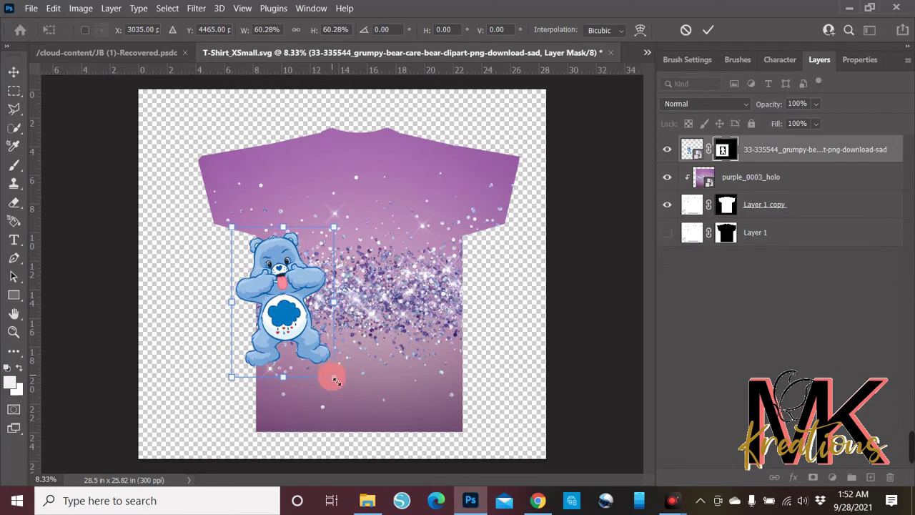
pyautogui.moveTo(341, 386); pyautogui.dragTo(343, 413)
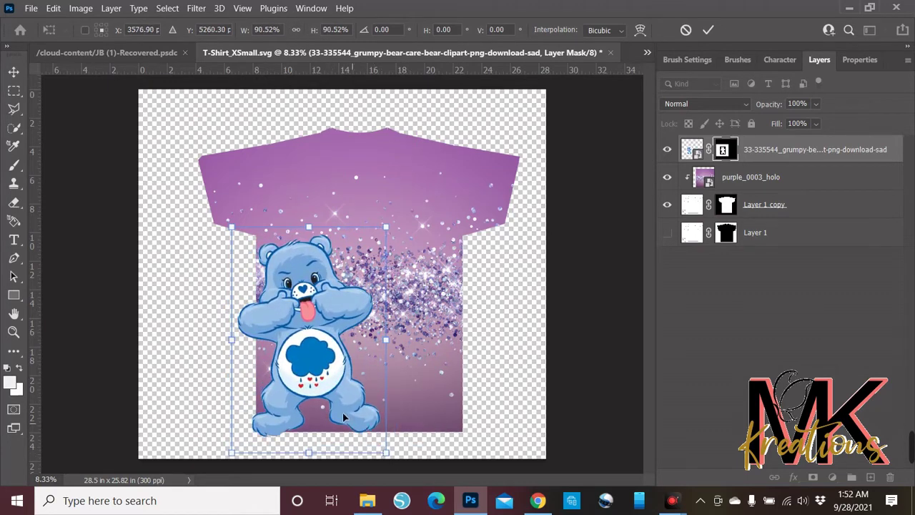
pyautogui.moveTo(302, 377); pyautogui.dragTo(336, 389)
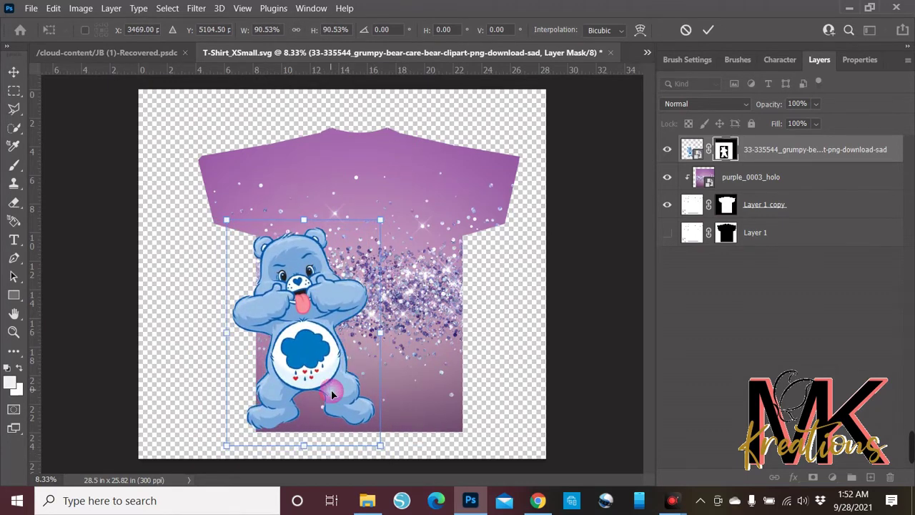
# Clip the bear layer to the shirt shape with a clipping mask.
pyautogui.click(692, 149)
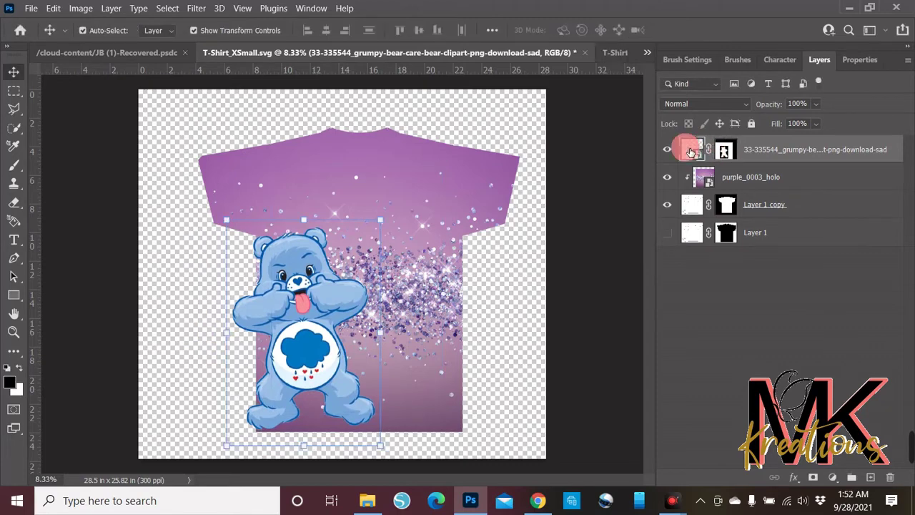
pyautogui.rightClick(686, 150)
pyautogui.click(760, 143)
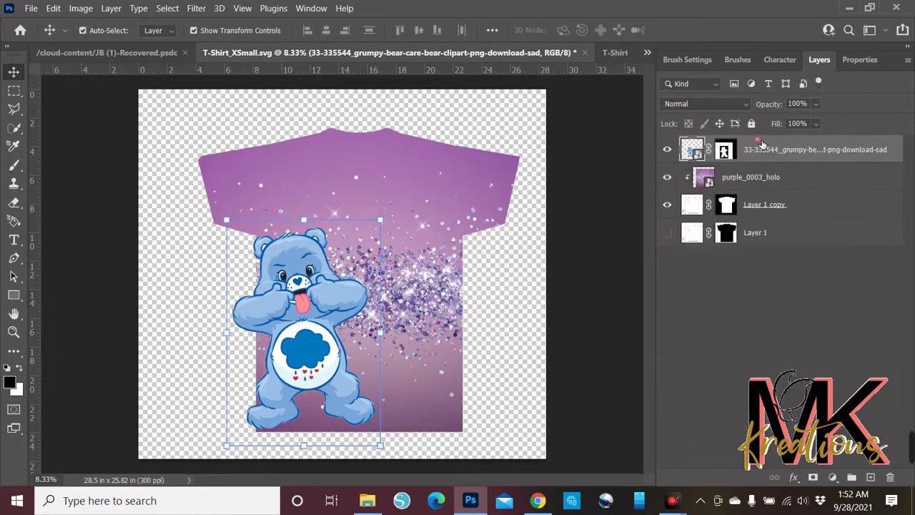
pyautogui.rightClick(759, 143)
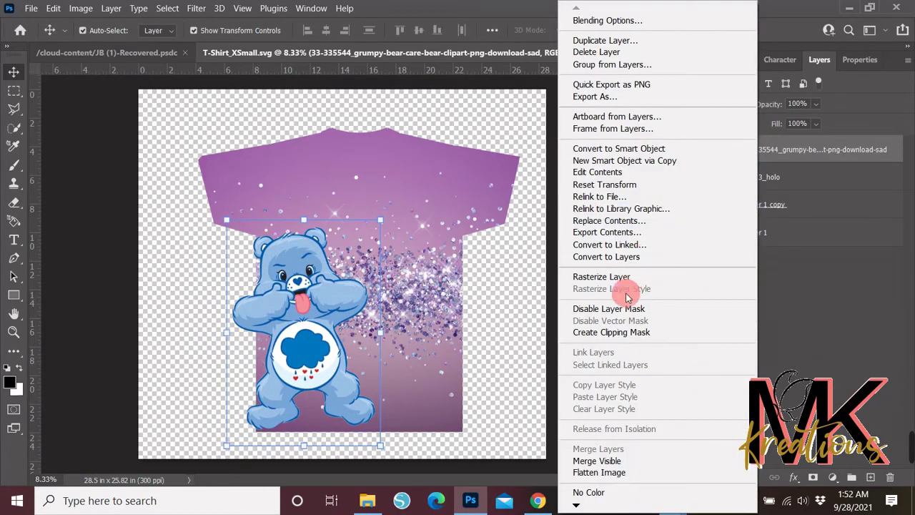
pyautogui.click(615, 333)
pyautogui.click(664, 350)
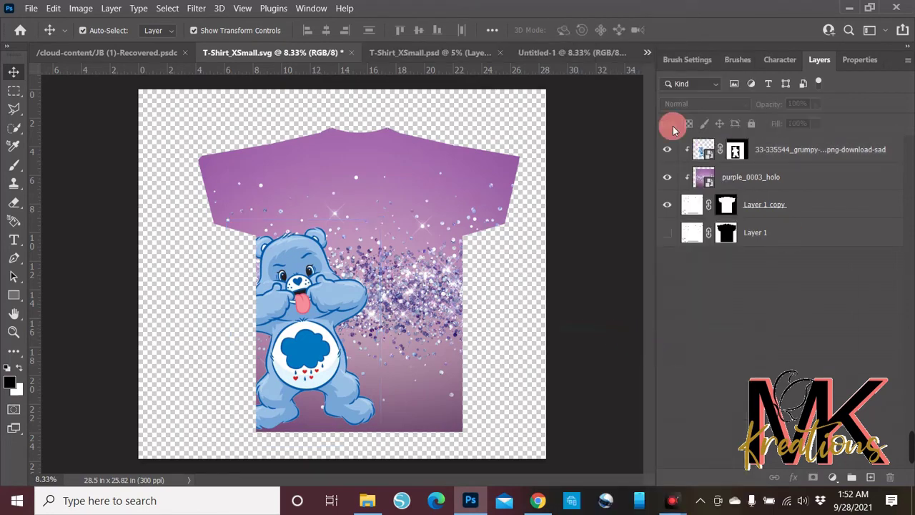
# Place the purple bear image 5537b3a3216ee3cce53da4f0482461a7 (1) as an embedded layer beside the blue bear, over the shirt's right side.
pyautogui.click(40, 13)
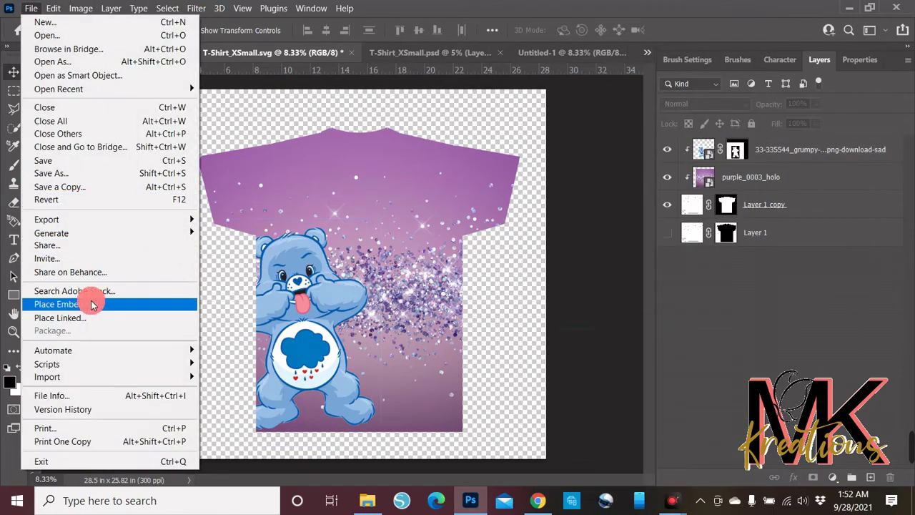
pyautogui.click(91, 305)
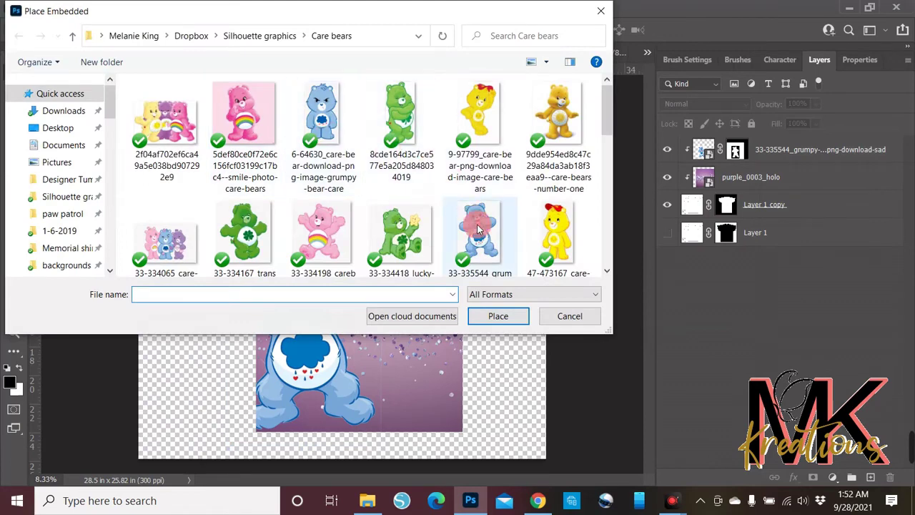
pyautogui.scroll(-2, 479, 228)
pyautogui.click(402, 196)
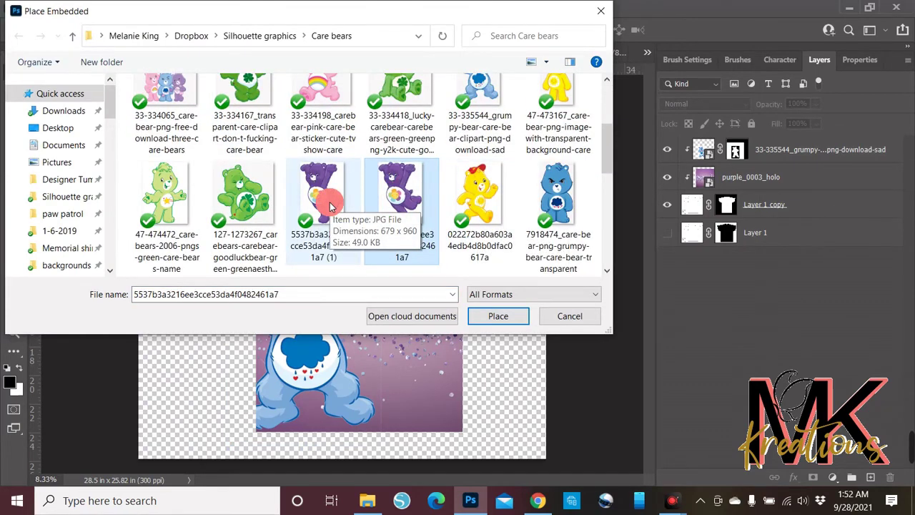
pyautogui.scroll(-4, 330, 207)
pyautogui.scroll(2, 343, 204)
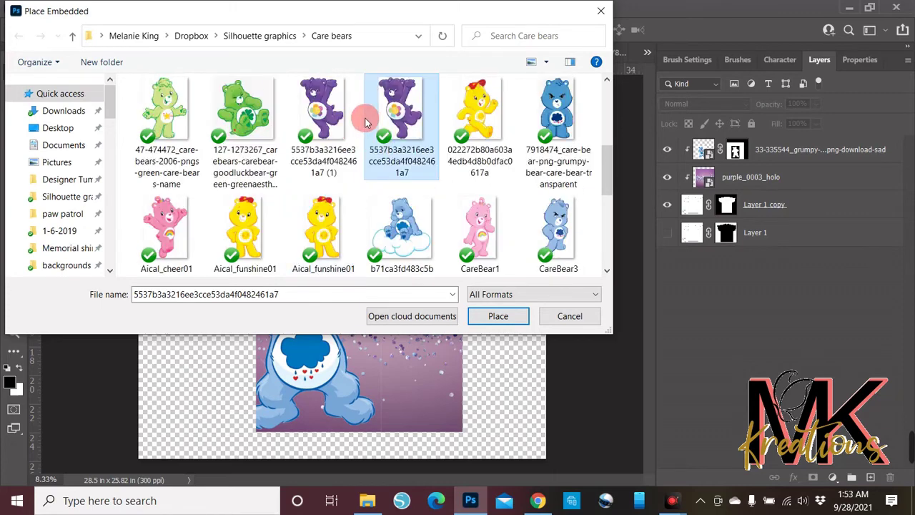
pyautogui.click(337, 114)
pyautogui.click(496, 315)
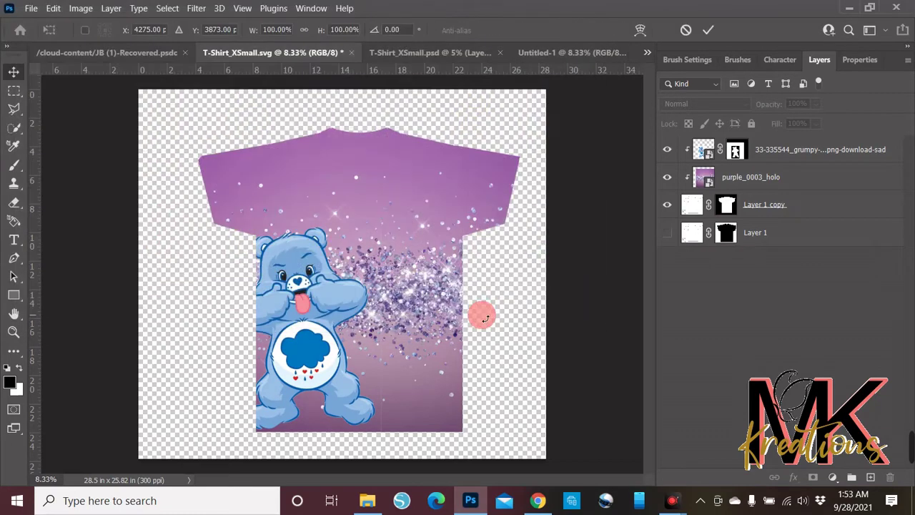
pyautogui.moveTo(340, 282); pyautogui.dragTo(412, 288)
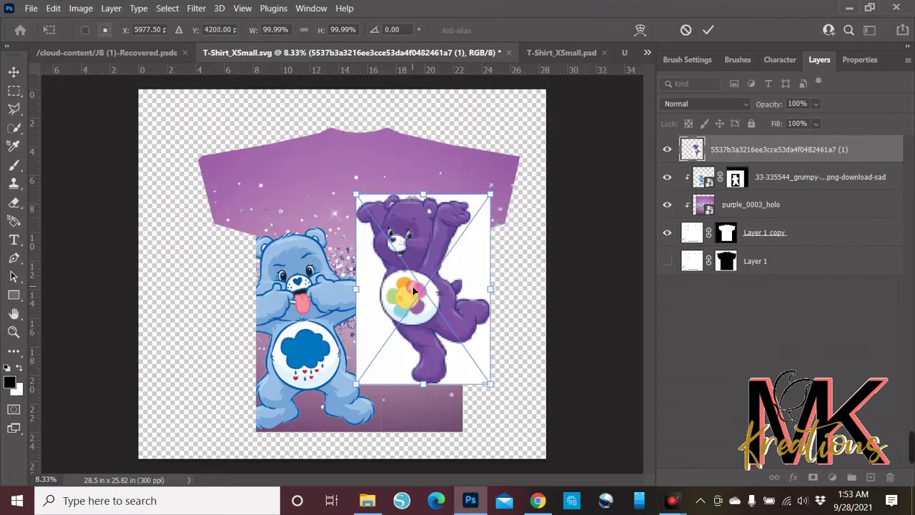
pyautogui.click(704, 345)
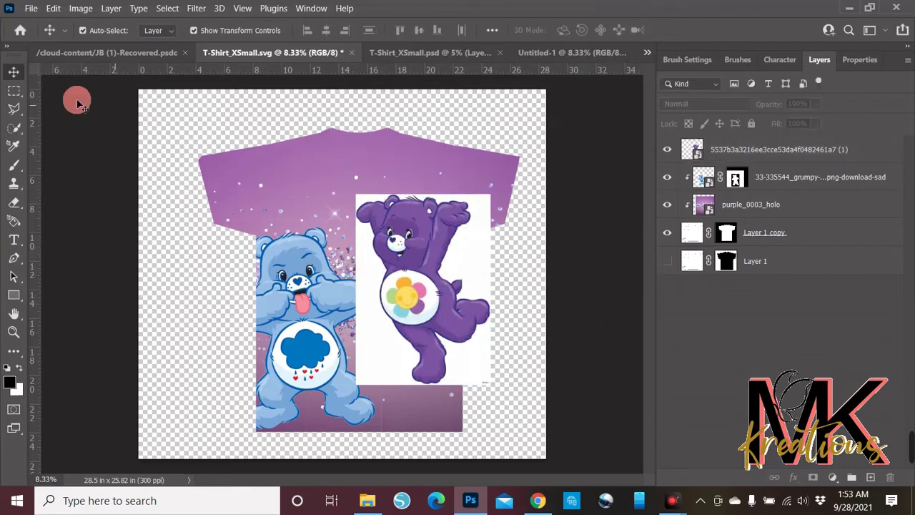
# Quick-select the white background around the purple bear on its own layer.
pyautogui.click(15, 92)
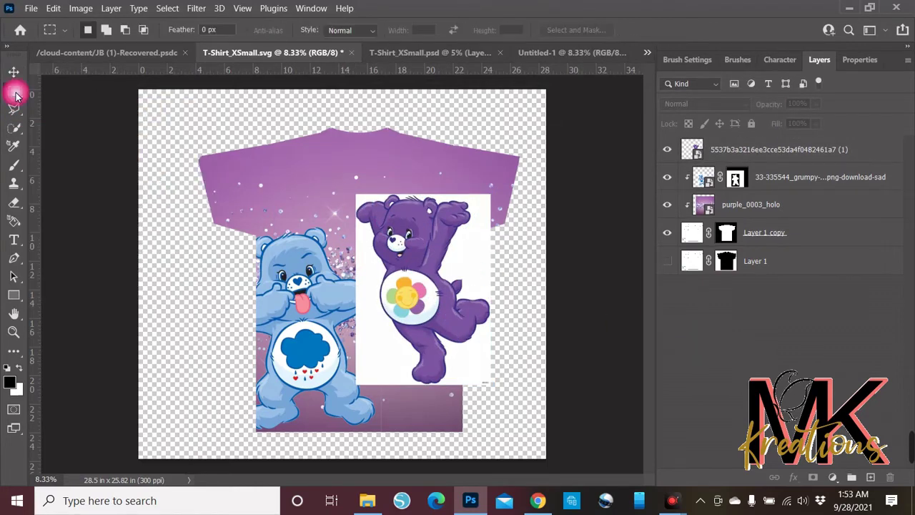
pyautogui.click(14, 129)
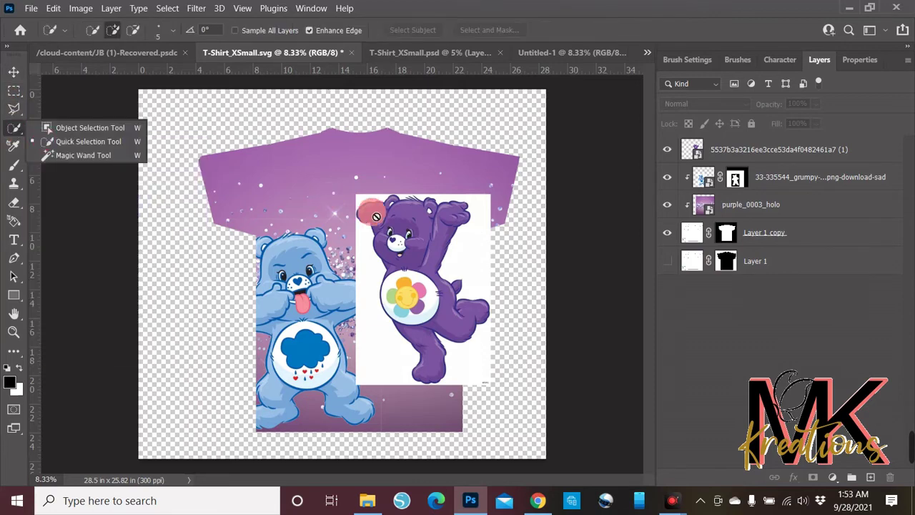
pyautogui.click(372, 239)
pyautogui.click(466, 197)
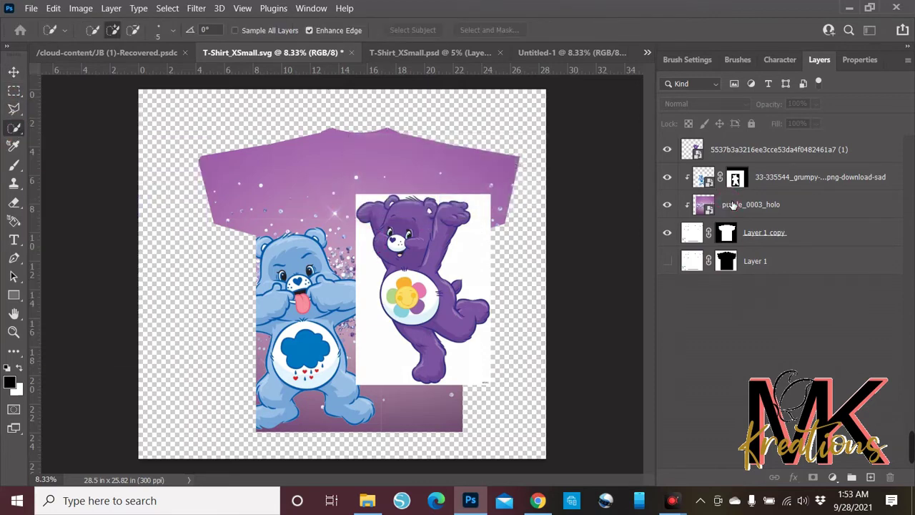
pyautogui.click(729, 150)
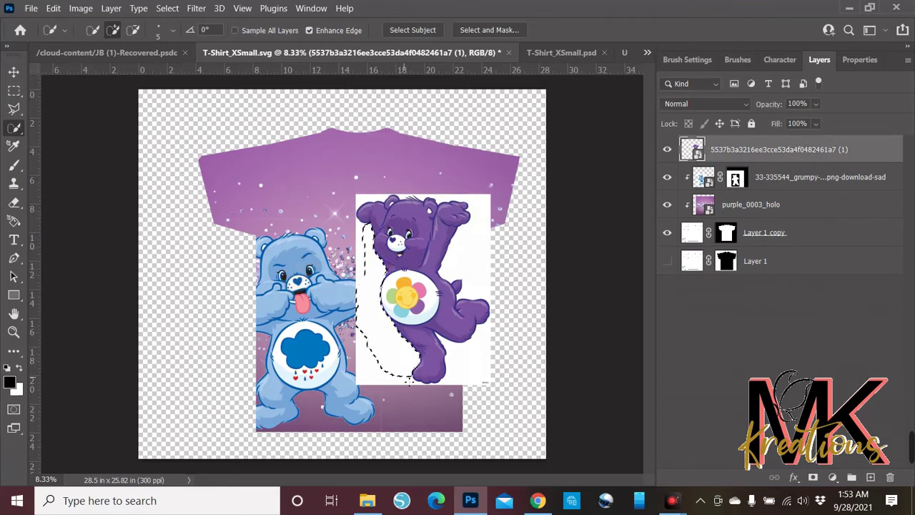
pyautogui.moveTo(409, 379); pyautogui.dragTo(414, 385)
pyautogui.click(458, 378)
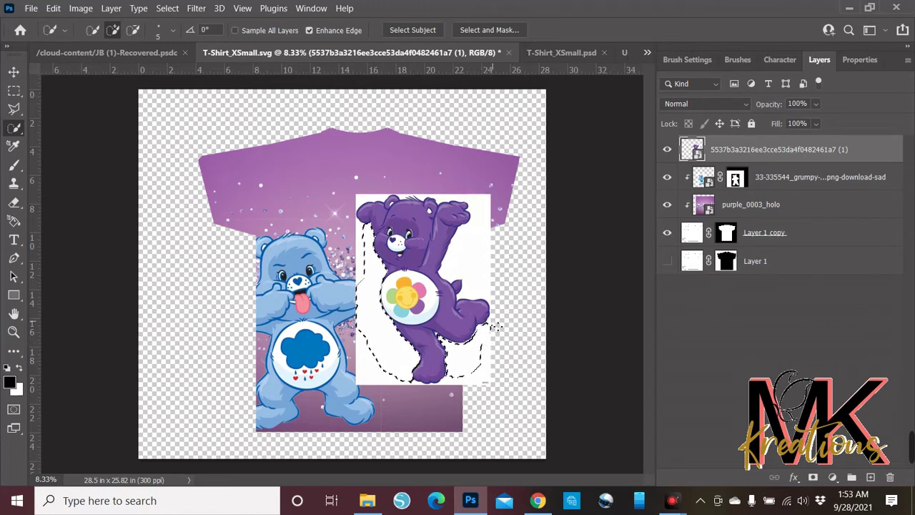
pyautogui.click(486, 298)
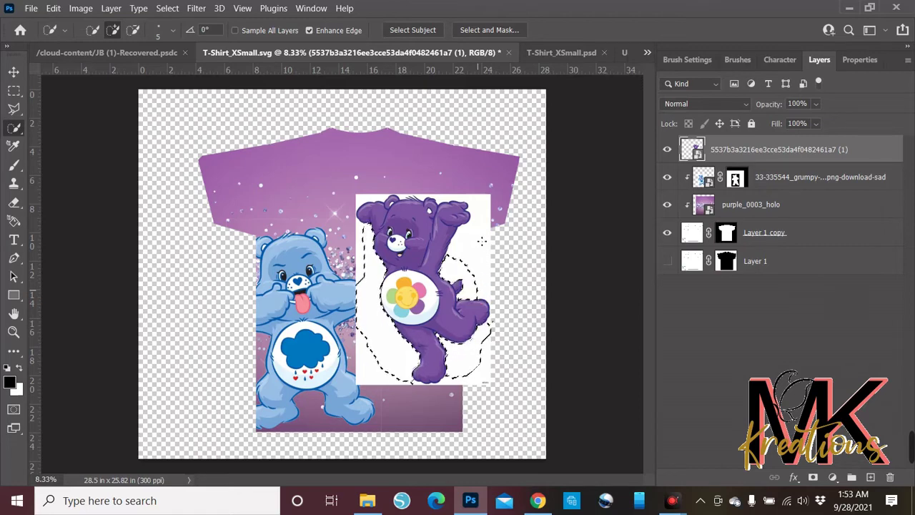
pyautogui.click(491, 213)
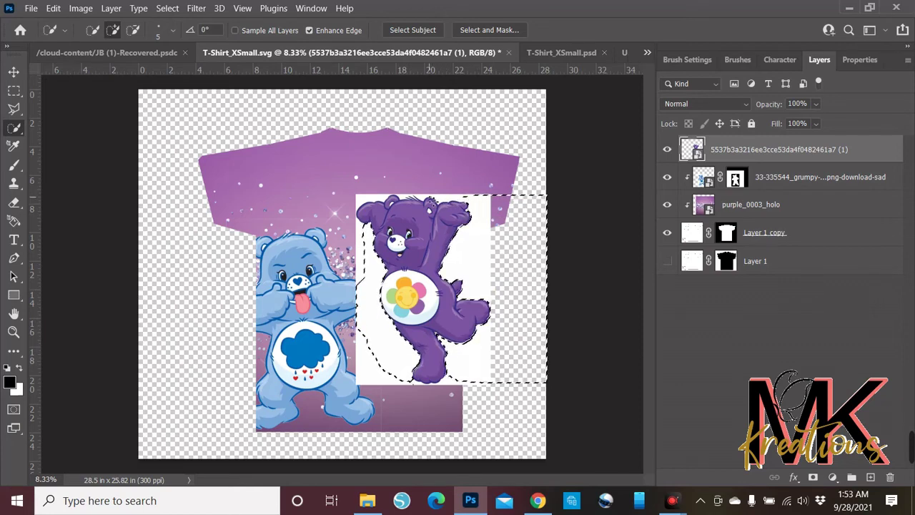
# Invert and adjust the purple bear's selection, preview it in Select and Mask, and mask the layer so its white background is hidden.
pyautogui.hotkey('ctrl', 'shift', 'i')
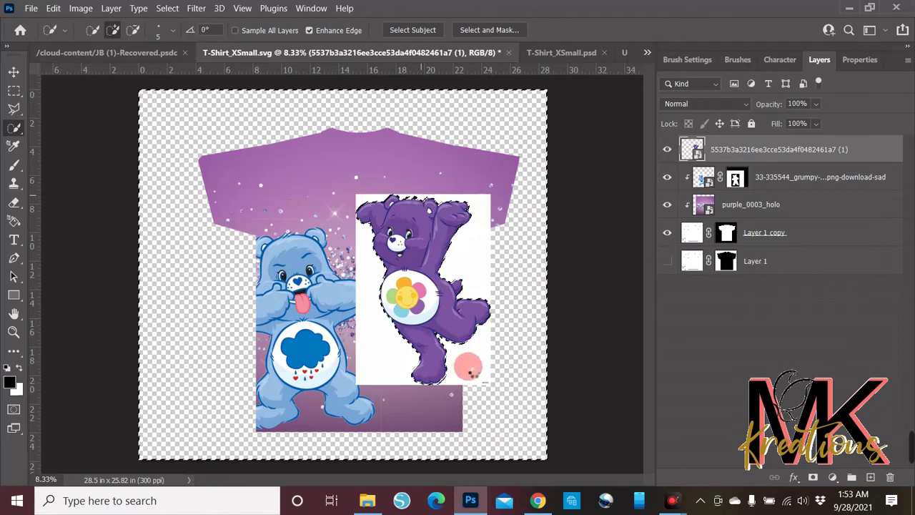
pyautogui.click(468, 263)
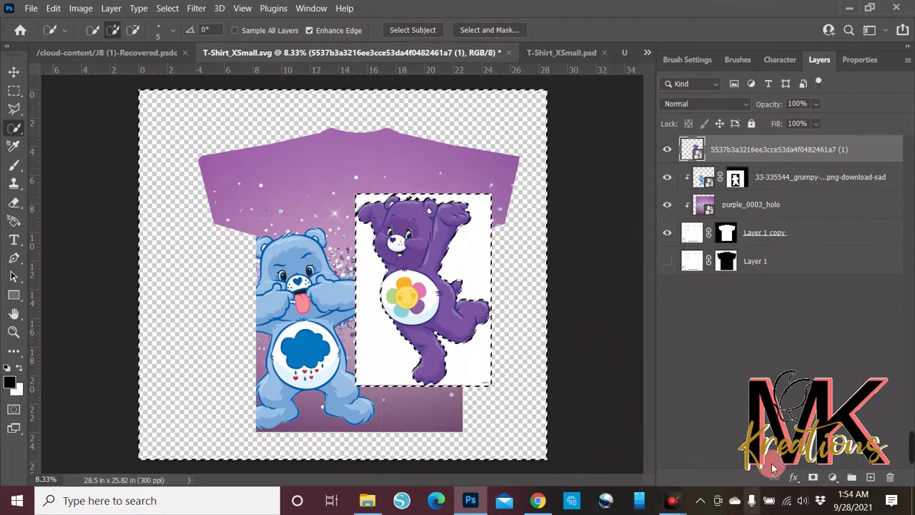
pyautogui.click(472, 29)
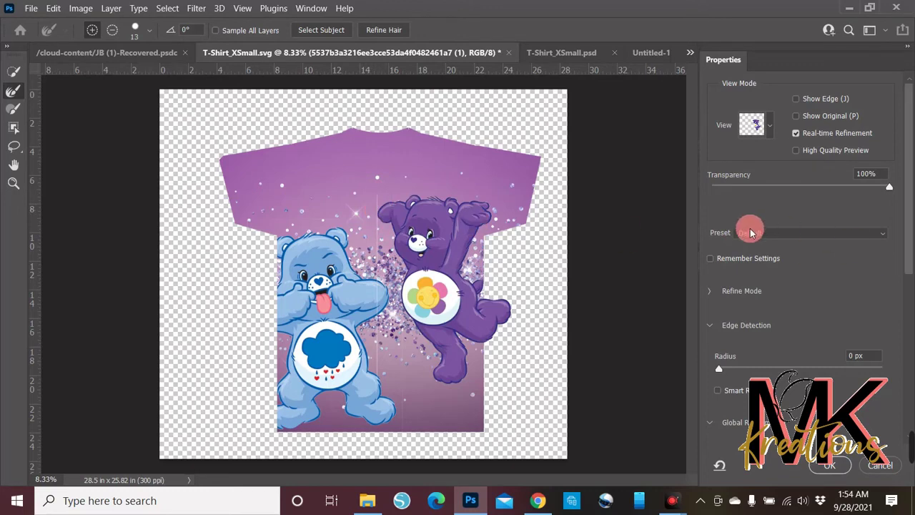
pyautogui.scroll(-3, 749, 236)
pyautogui.click(829, 466)
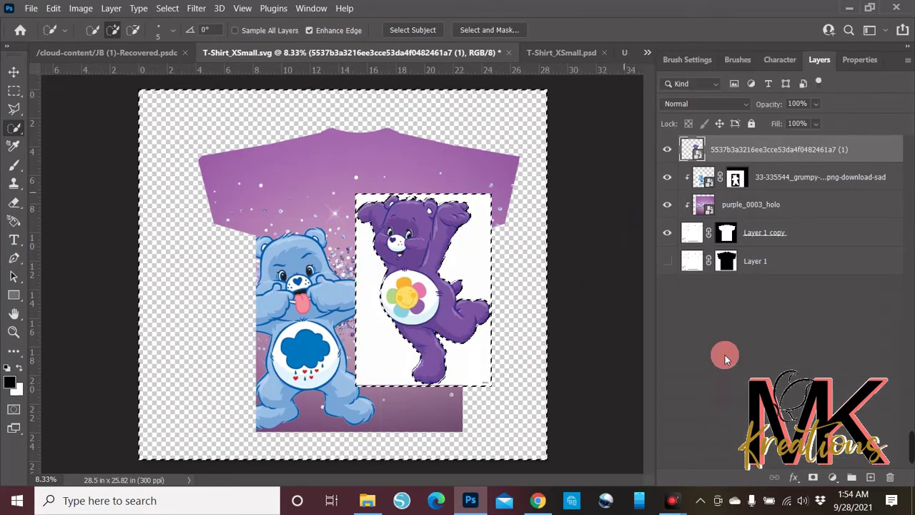
pyautogui.click(813, 476)
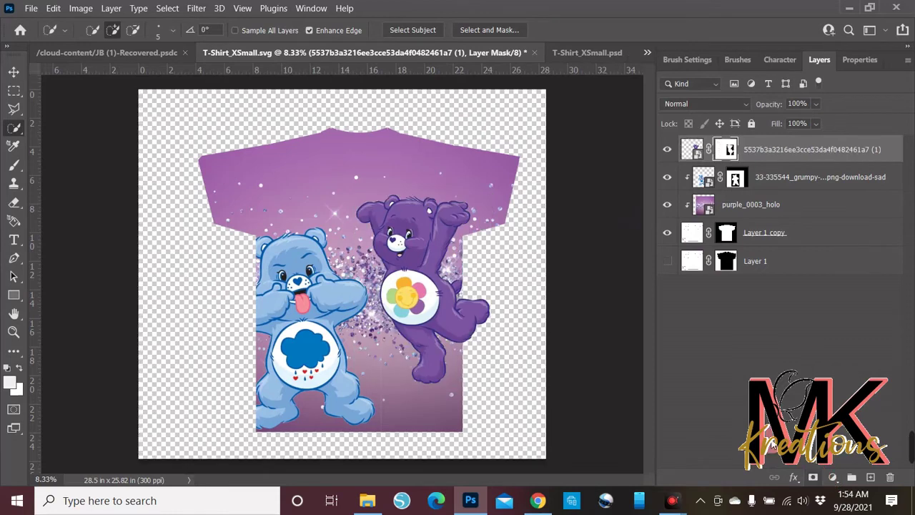
# Move the purple bear down to the shirt's lower-right side and clip its layer to the shirt shape with a clipping mask.
pyautogui.click(17, 73)
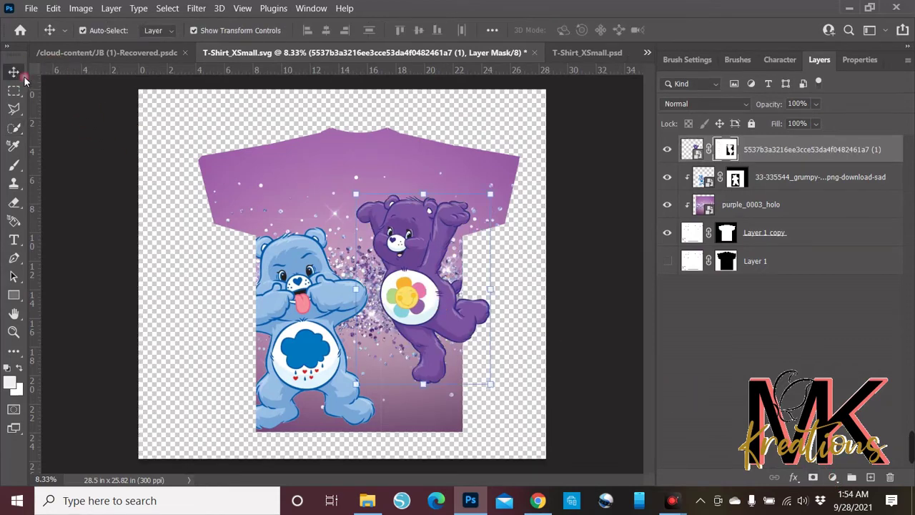
pyautogui.moveTo(433, 309)
pyautogui.mouseDown()
pyautogui.moveTo(434, 371)
pyautogui.moveTo(453, 362)
pyautogui.moveTo(437, 361)
pyautogui.mouseUp()
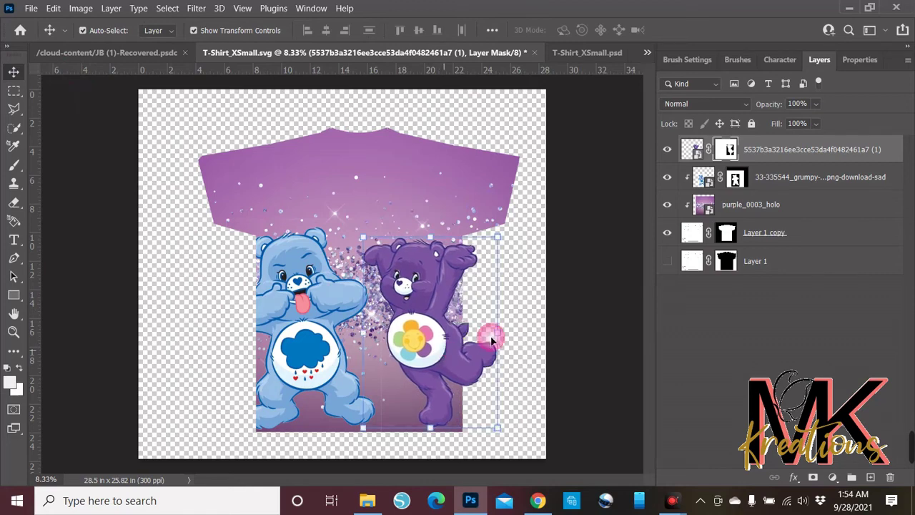
pyautogui.click(695, 151)
pyautogui.rightClick(693, 149)
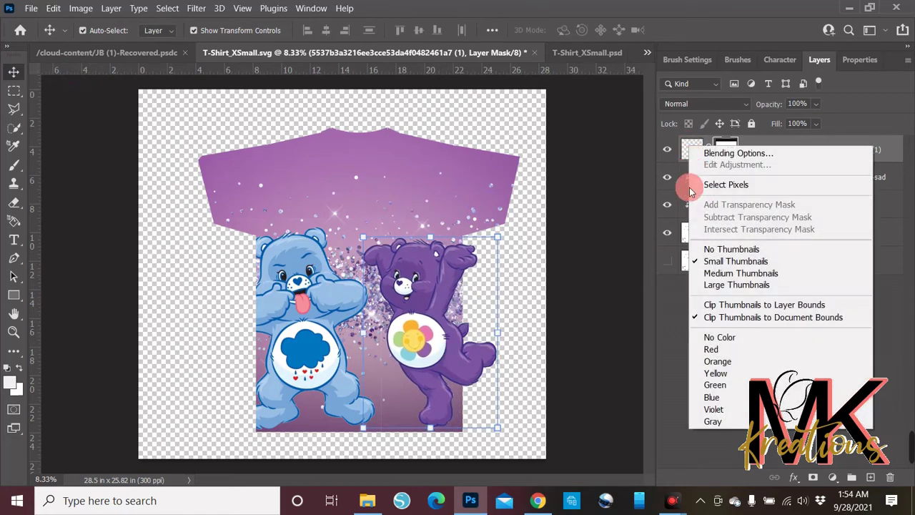
pyautogui.press('Escape')
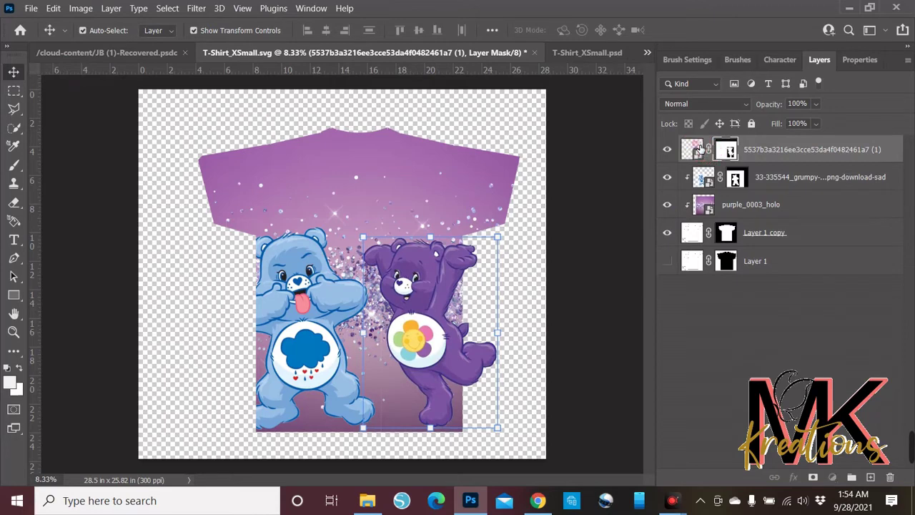
pyautogui.click(692, 149)
pyautogui.rightClick(781, 147)
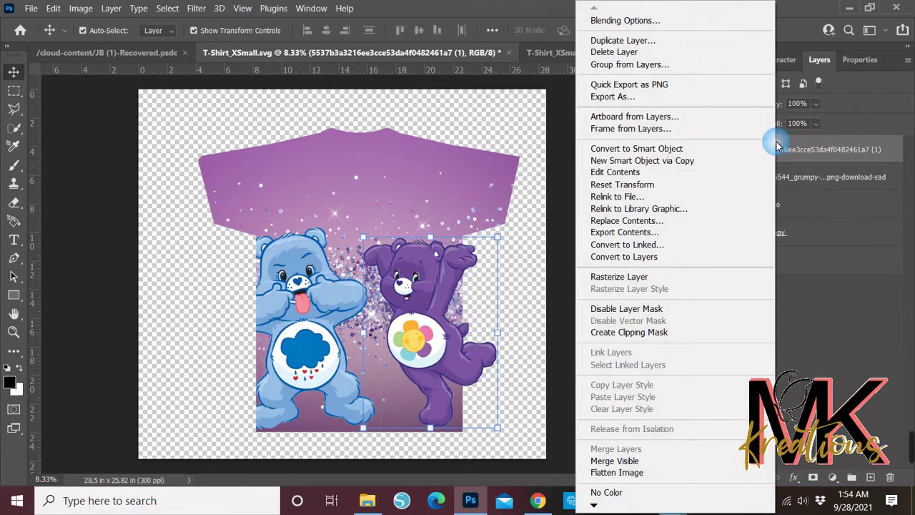
pyautogui.click(670, 333)
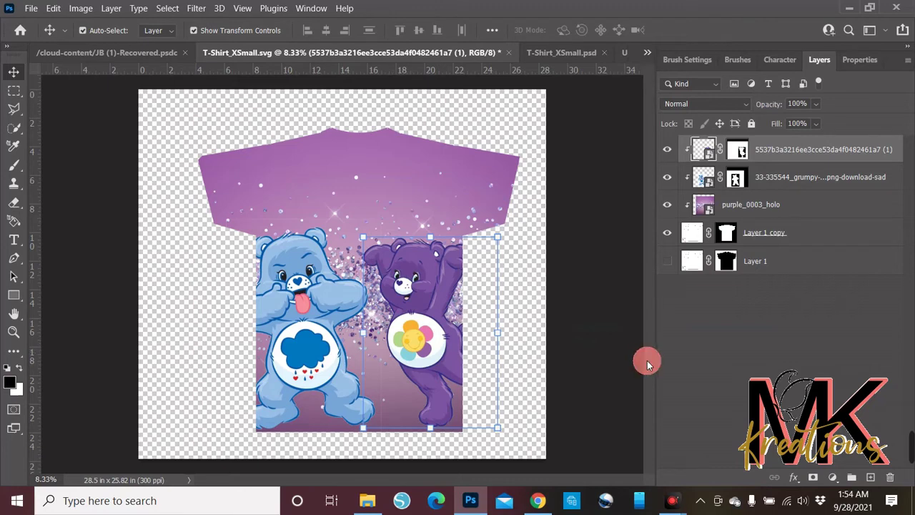
pyautogui.click(117, 161)
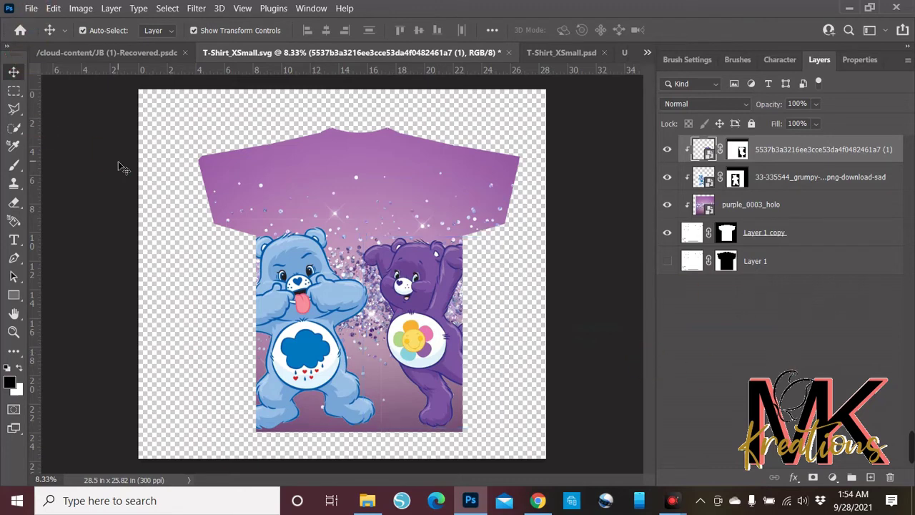
pyautogui.click(32, 8)
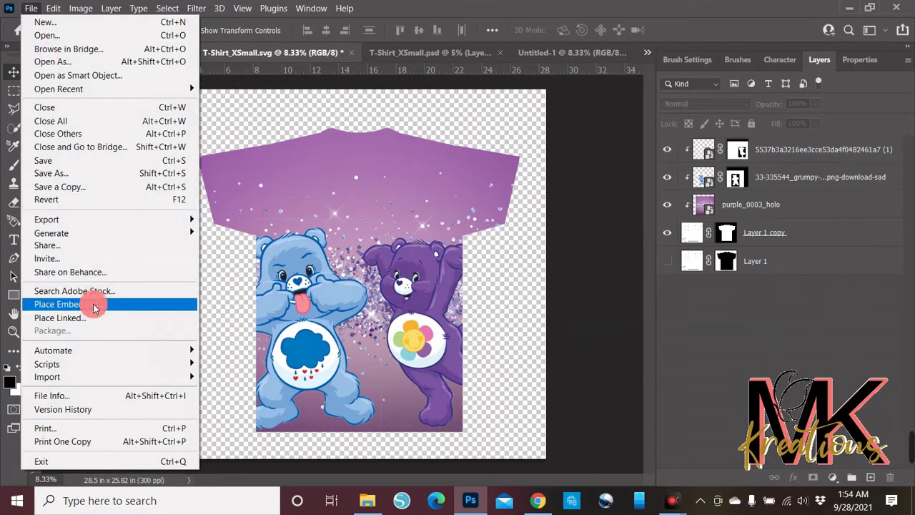
pyautogui.click(93, 303)
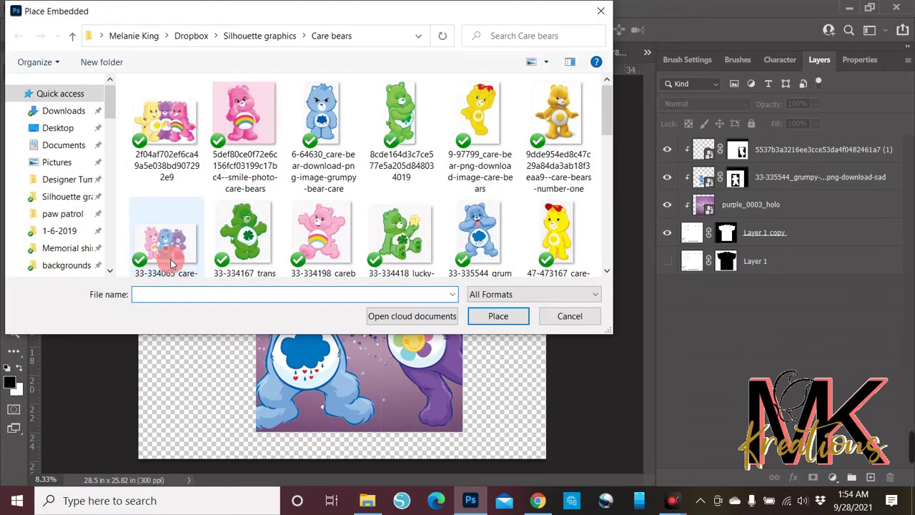
pyautogui.scroll(-2, 191, 249)
pyautogui.scroll(-2, 191, 248)
pyautogui.scroll(-5, 190, 249)
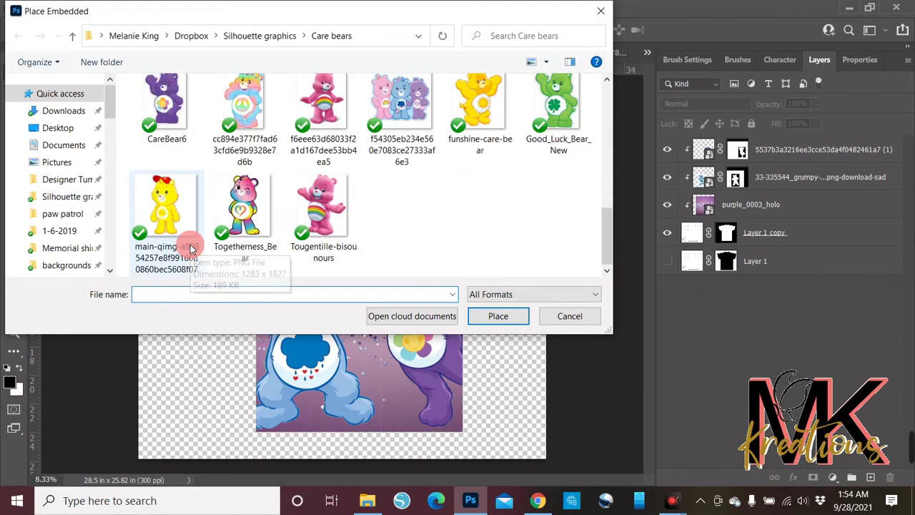
pyautogui.click(241, 209)
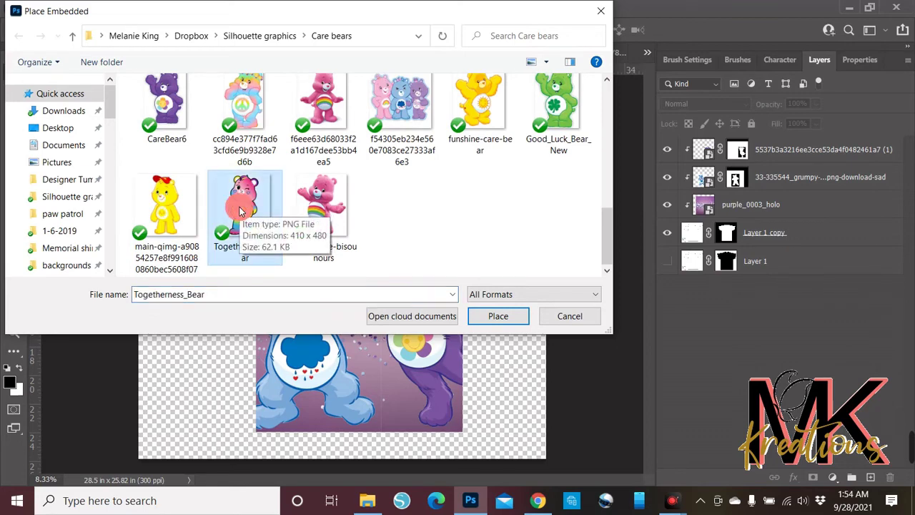
pyautogui.click(495, 100)
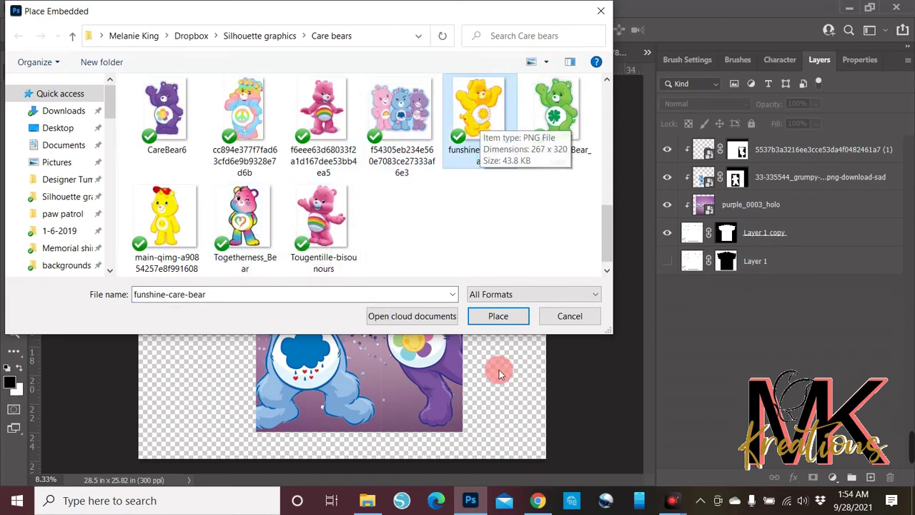
pyautogui.click(496, 318)
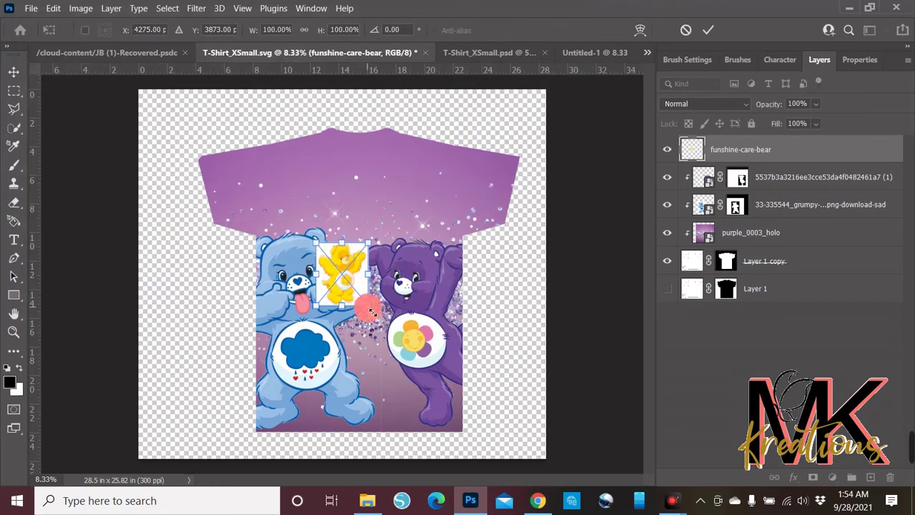
pyautogui.press('Escape')
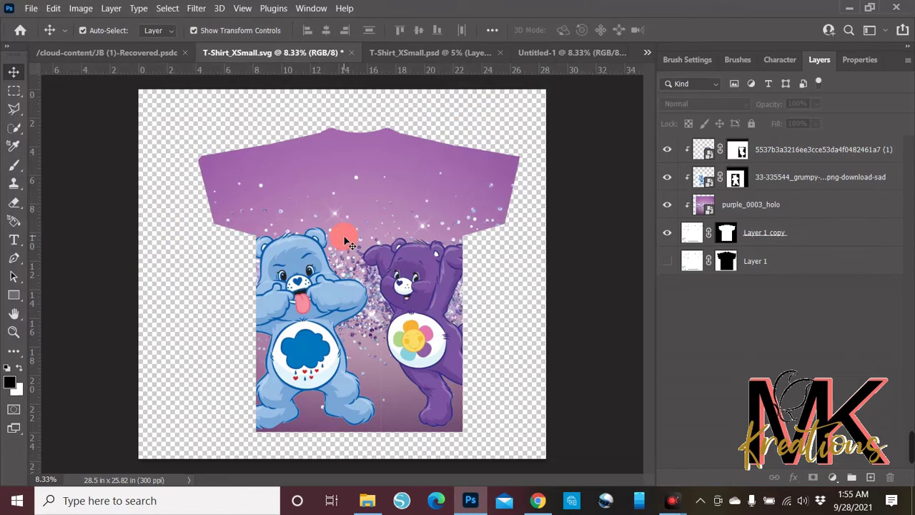
pyautogui.click(31, 8)
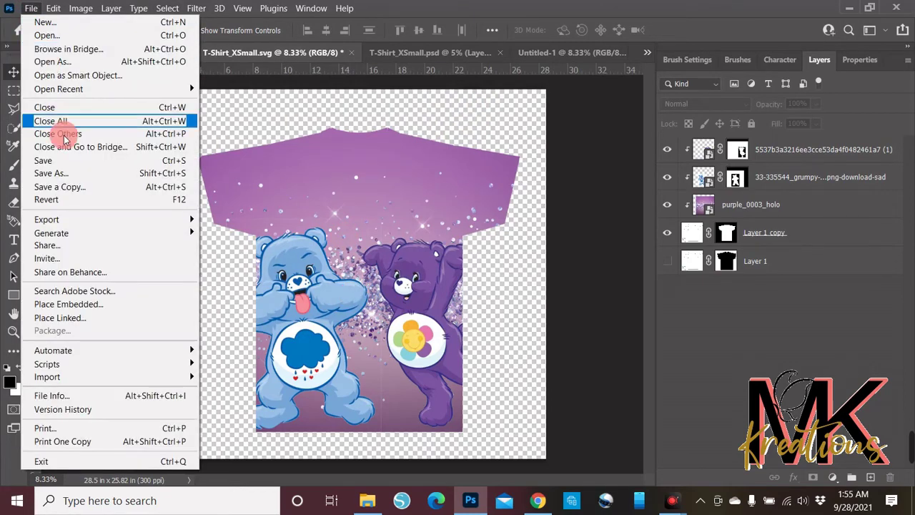
pyautogui.click(73, 304)
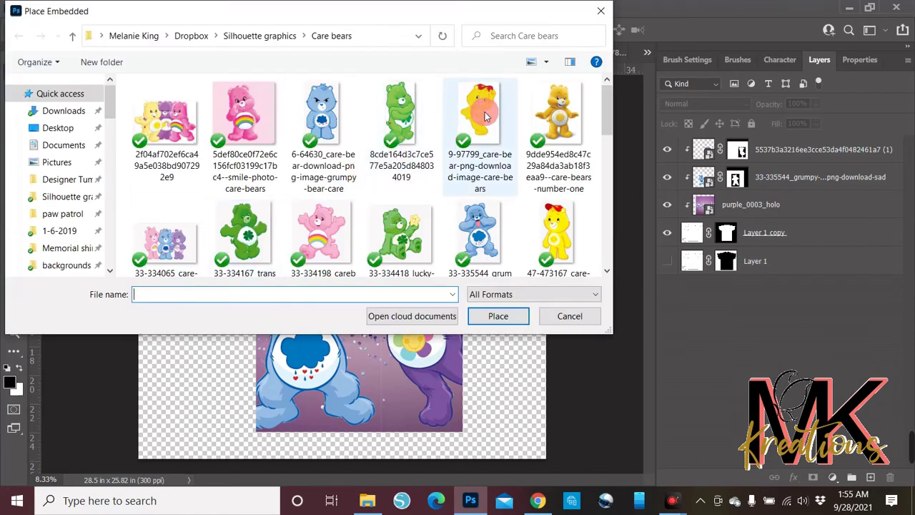
pyautogui.scroll(-1, 505, 148)
pyautogui.scroll(-3, 504, 149)
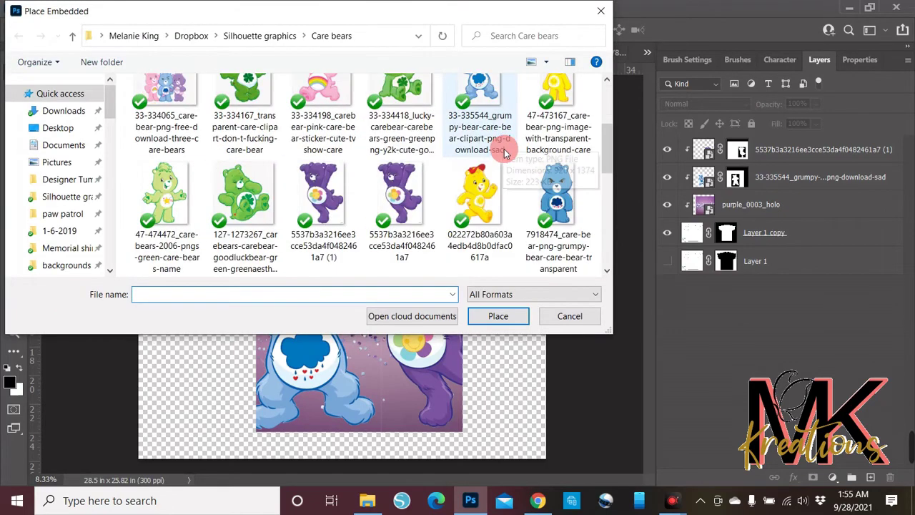
pyautogui.scroll(-3, 504, 156)
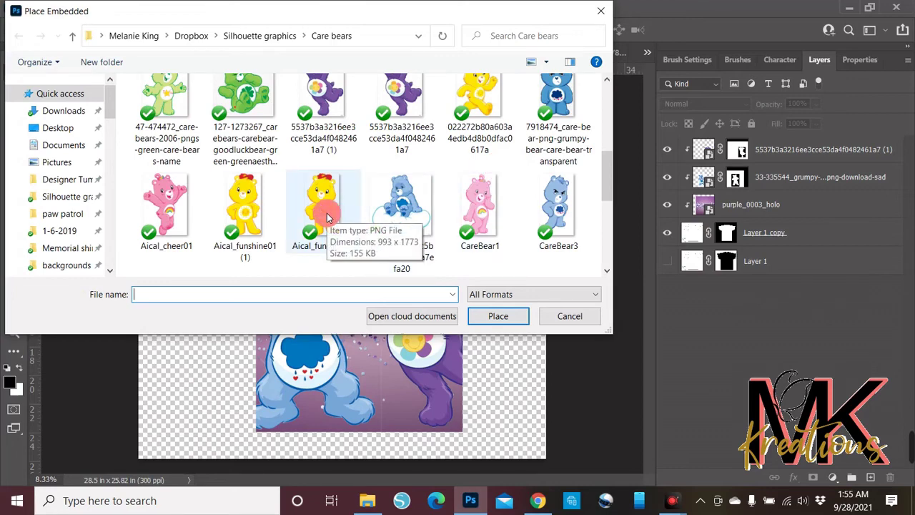
pyautogui.scroll(3, 331, 210)
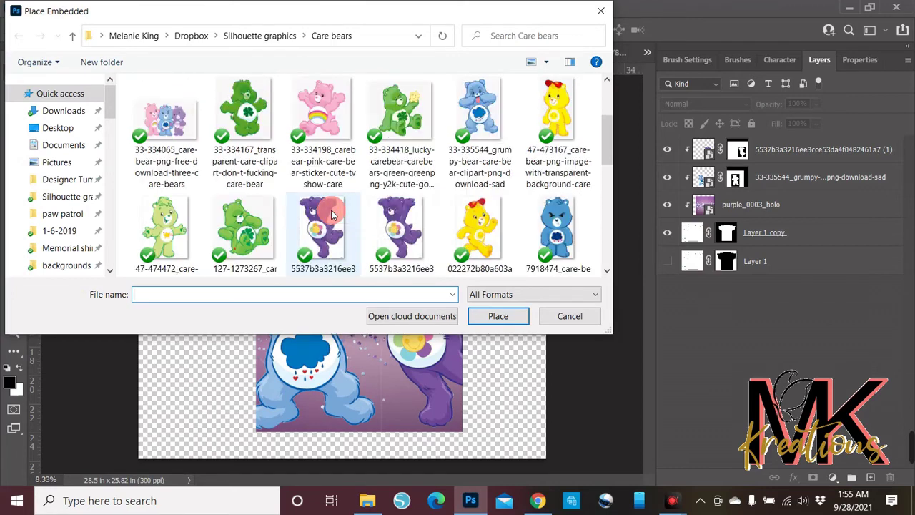
pyautogui.scroll(3, 331, 210)
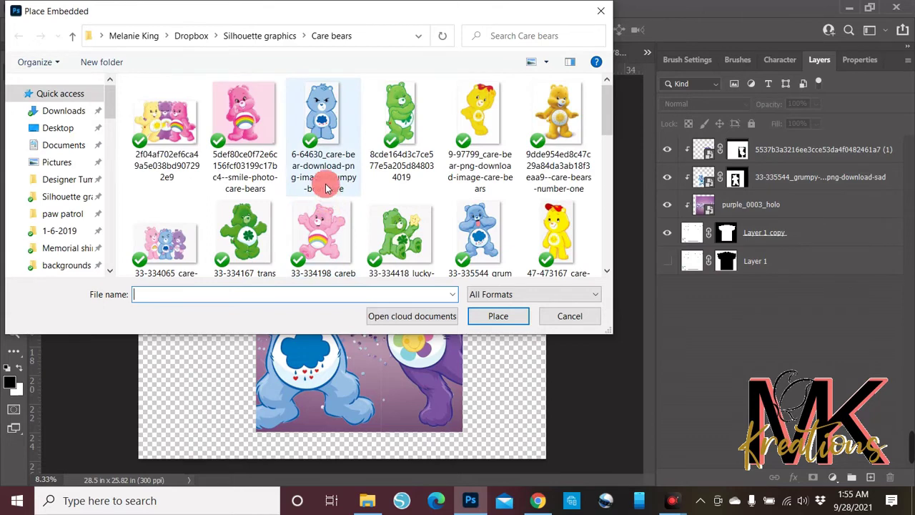
pyautogui.click(324, 231)
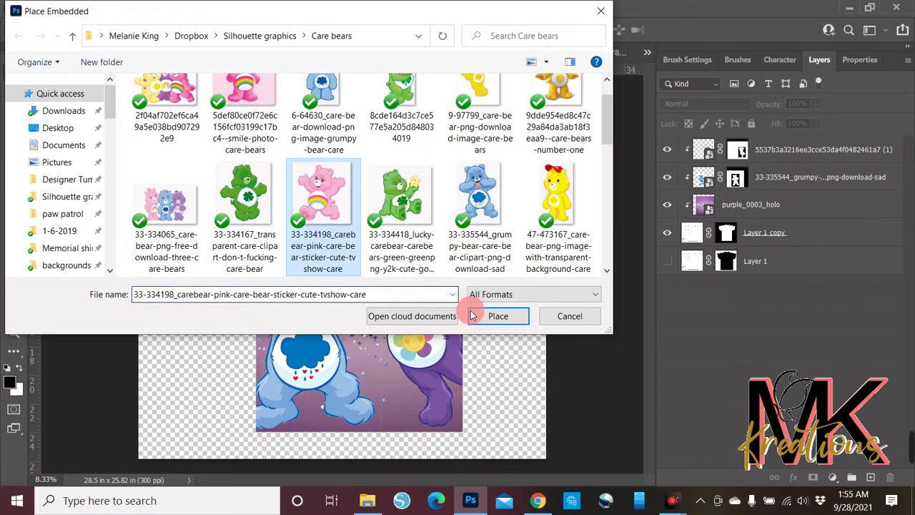
pyautogui.click(499, 316)
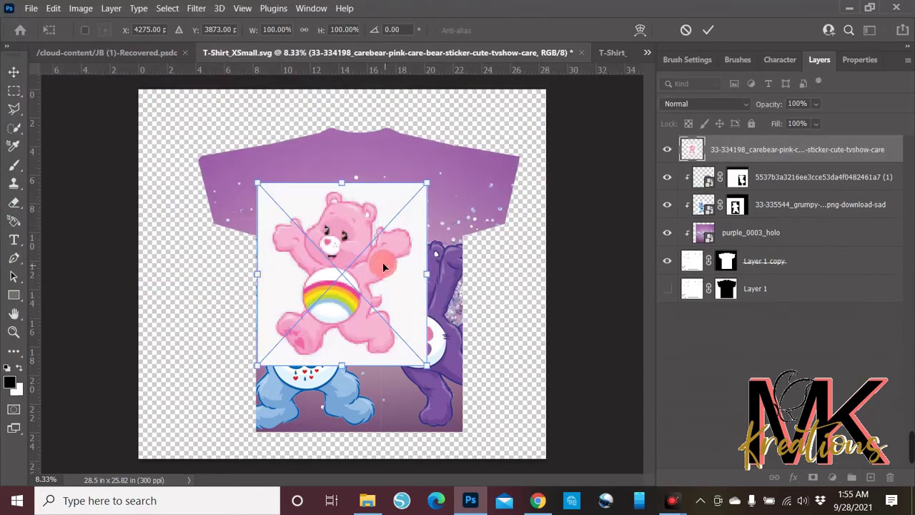
pyautogui.press('Escape')
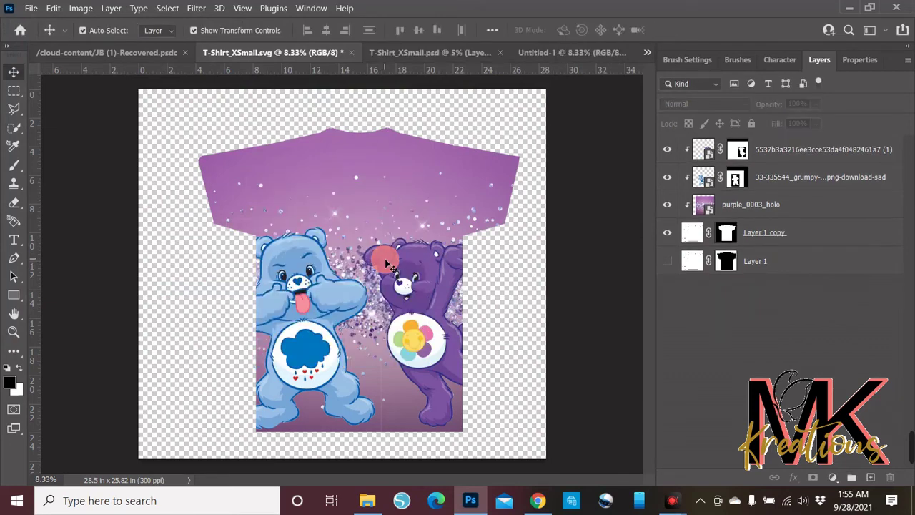
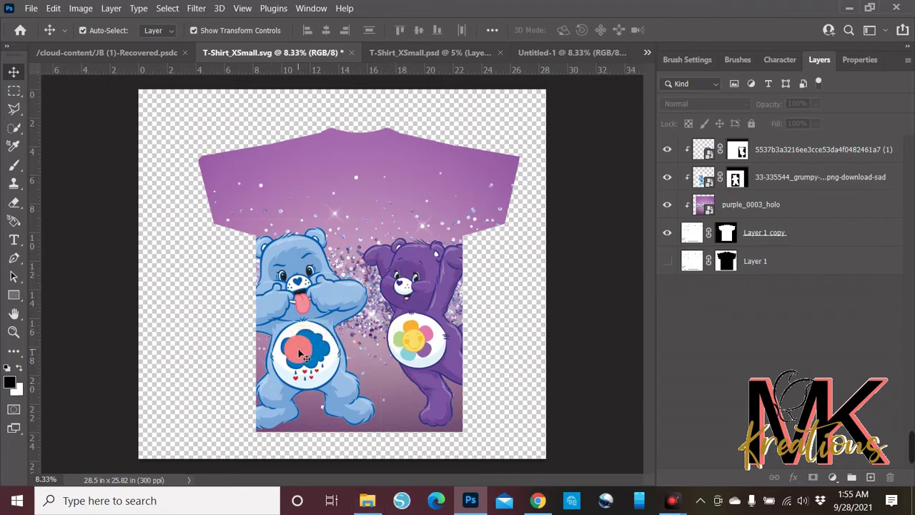
# Rasterize the purple bear's smart object while trying the Eraser tool on its layer, and deselect the layer.
pyautogui.click(729, 153)
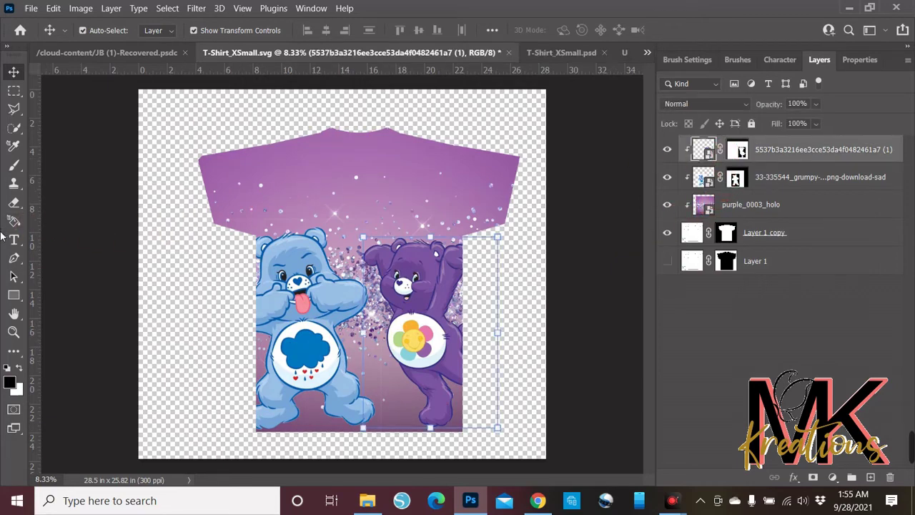
pyautogui.click(14, 202)
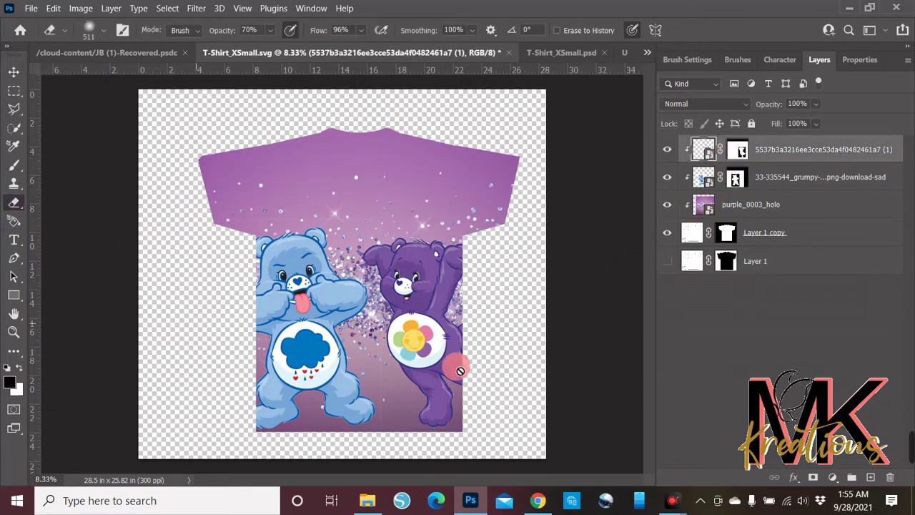
pyautogui.click(388, 354)
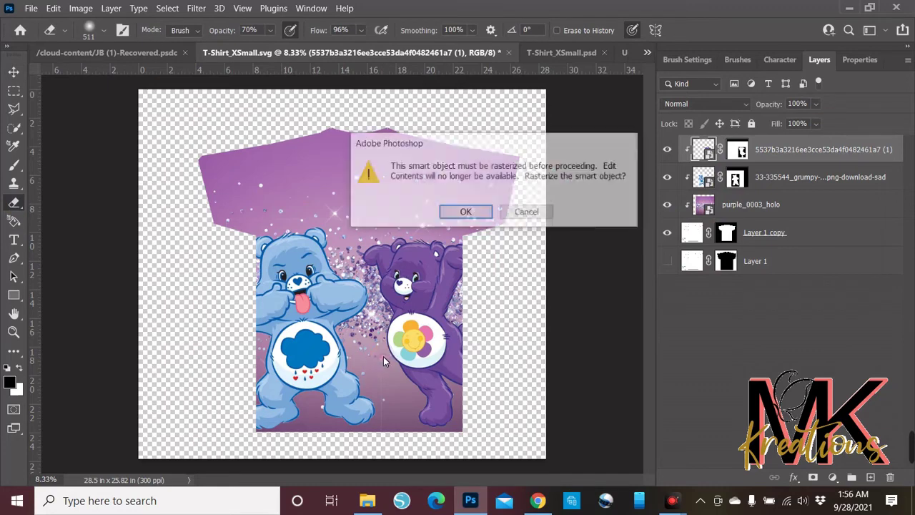
pyautogui.click(464, 214)
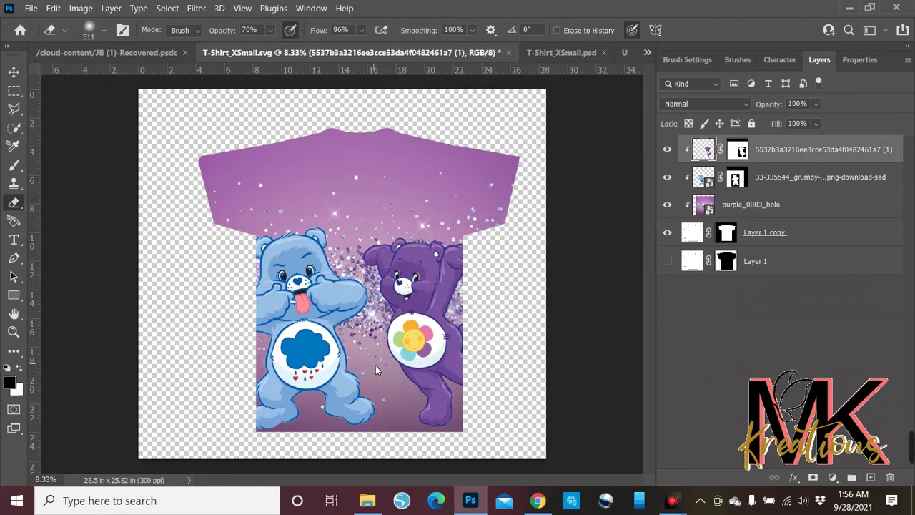
pyautogui.click(303, 344)
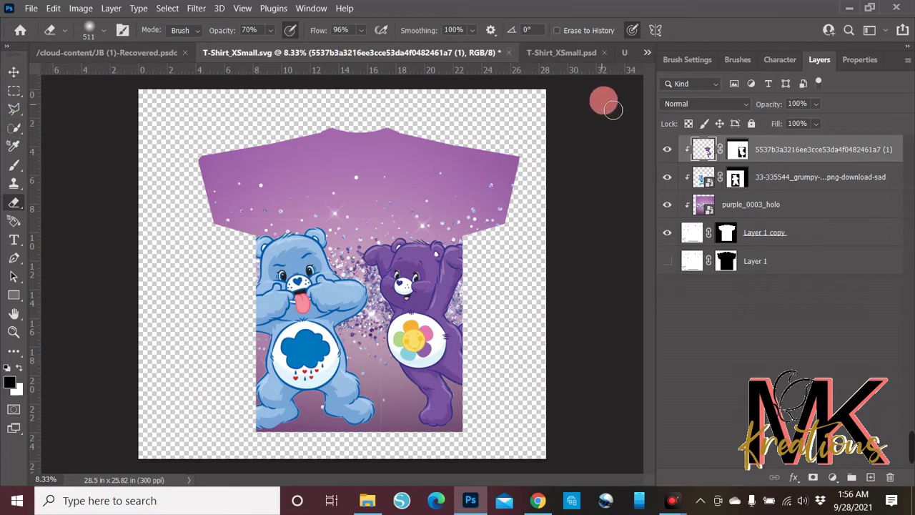
pyautogui.click(671, 379)
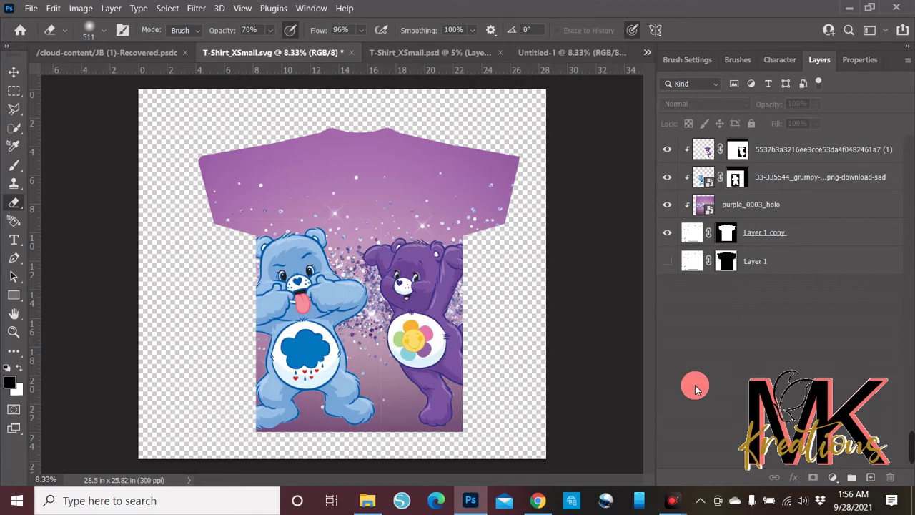
# Show Layer 1, duplicate the purple_0003_holo layer beneath Layer 1 copy outside the clipping group, and rasterize the duplicate.
pyautogui.click(667, 260)
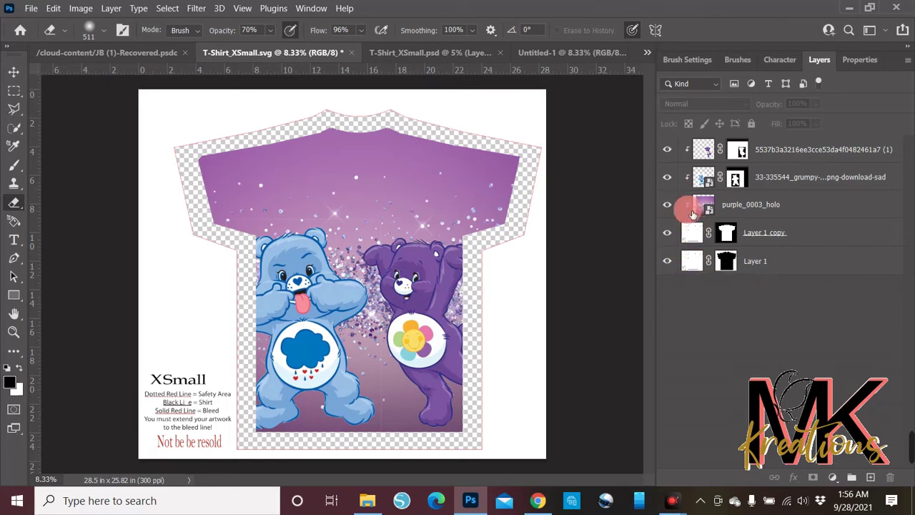
pyautogui.click(729, 209)
pyautogui.rightClick(729, 212)
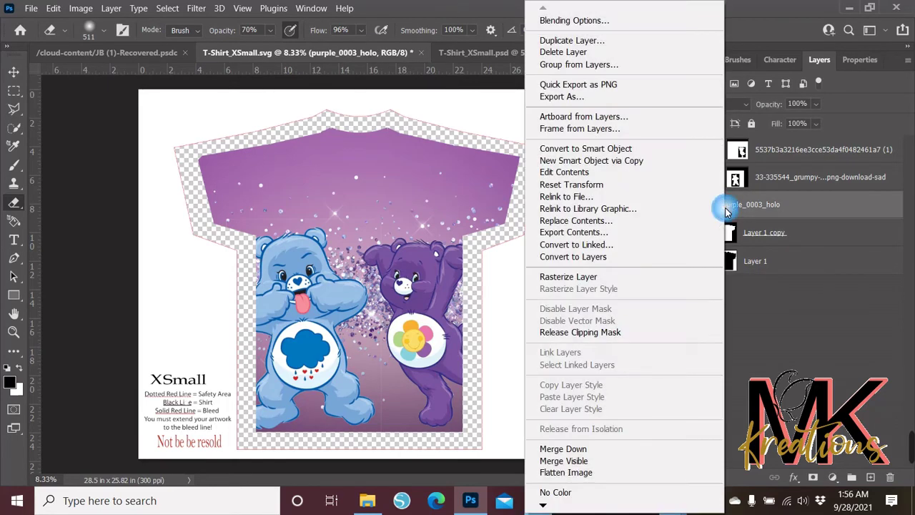
pyautogui.click(572, 40)
pyautogui.click(573, 126)
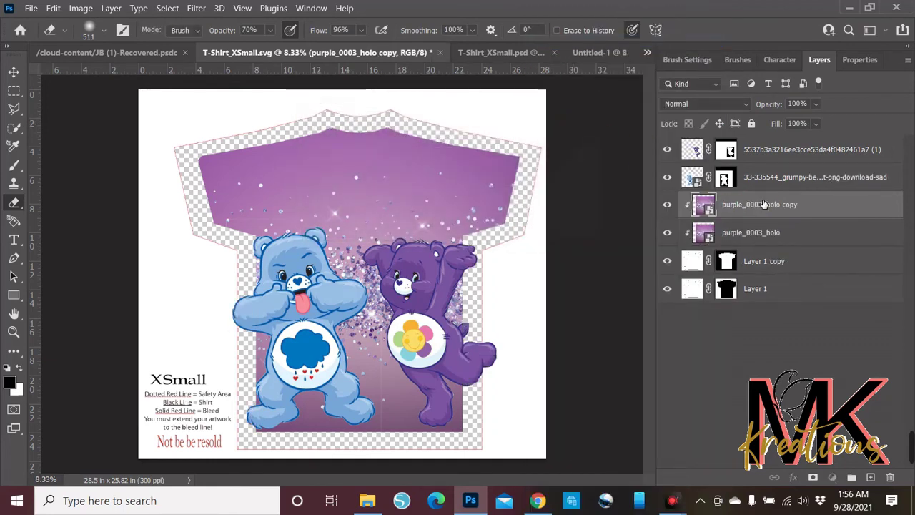
pyautogui.moveTo(763, 204); pyautogui.dragTo(754, 276)
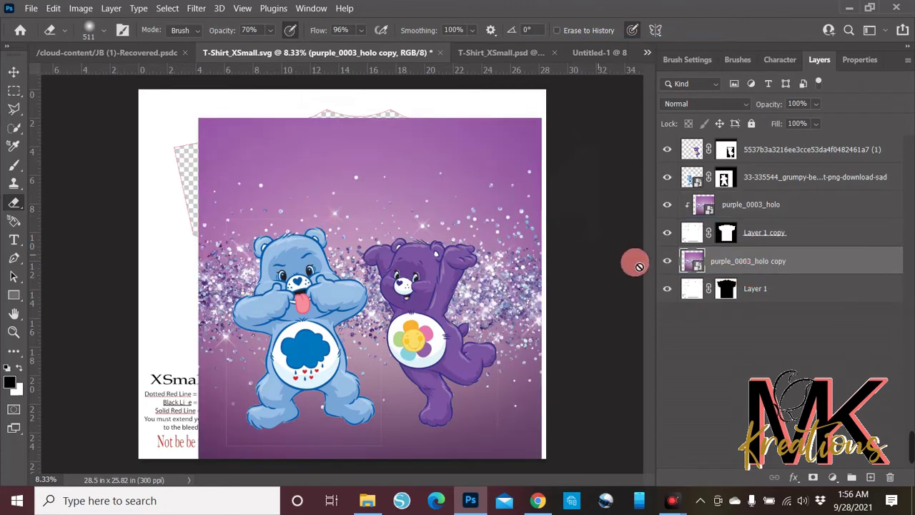
pyautogui.click(454, 185)
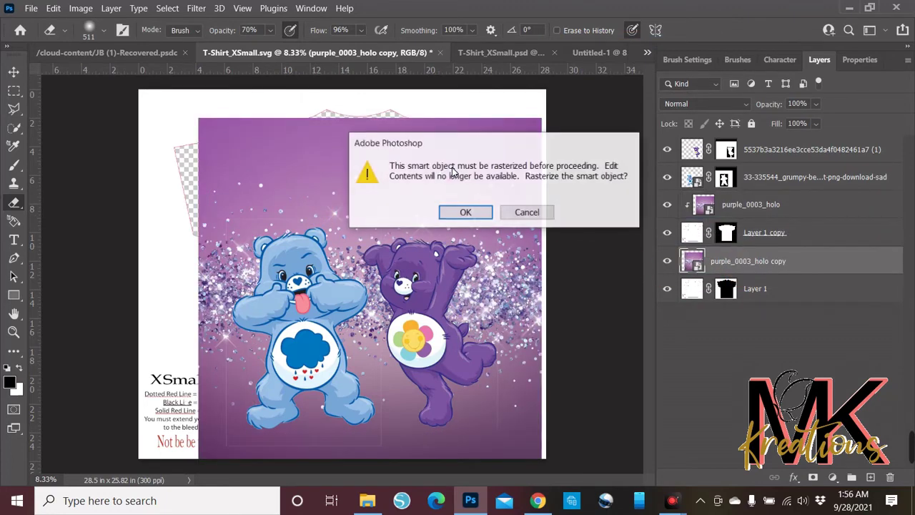
pyautogui.click(466, 213)
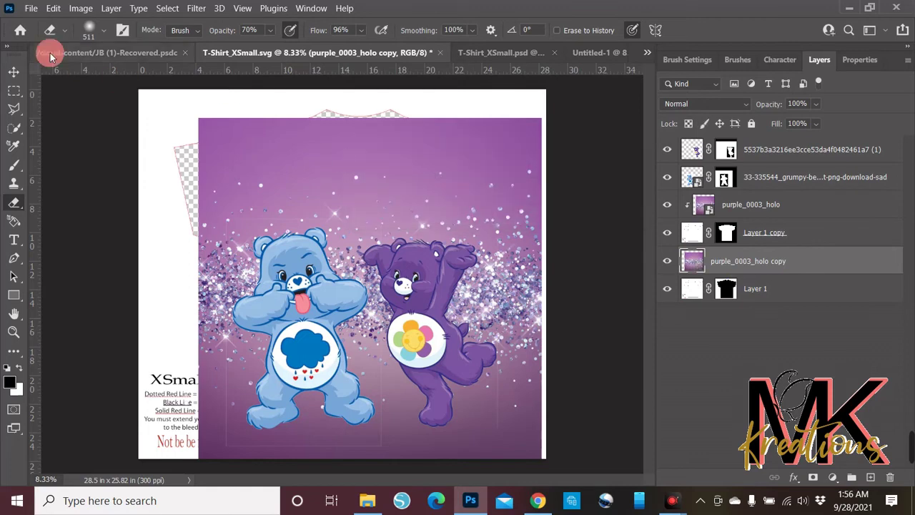
pyautogui.click(14, 71)
pyautogui.click(400, 172)
pyautogui.moveTo(400, 172); pyautogui.dragTo(356, 142)
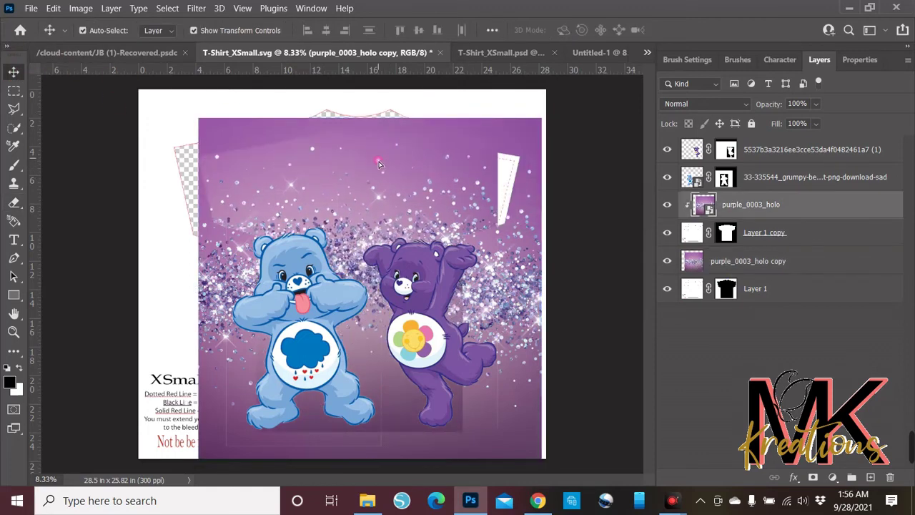
pyautogui.click(378, 161)
pyautogui.hotkey('ctrl', 'z')
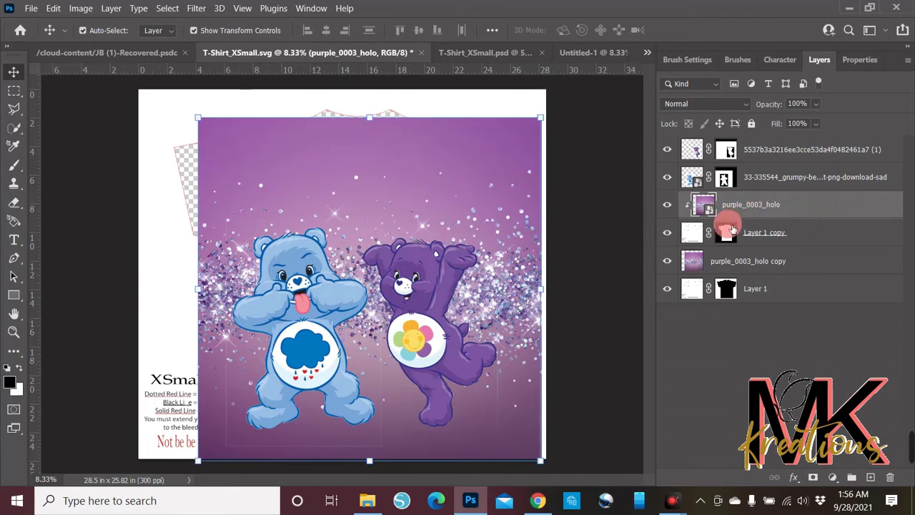
# Hide Layer 1 copy and both bear layers, leaving the purple_0003_holo copy layer selected.
pyautogui.click(714, 265)
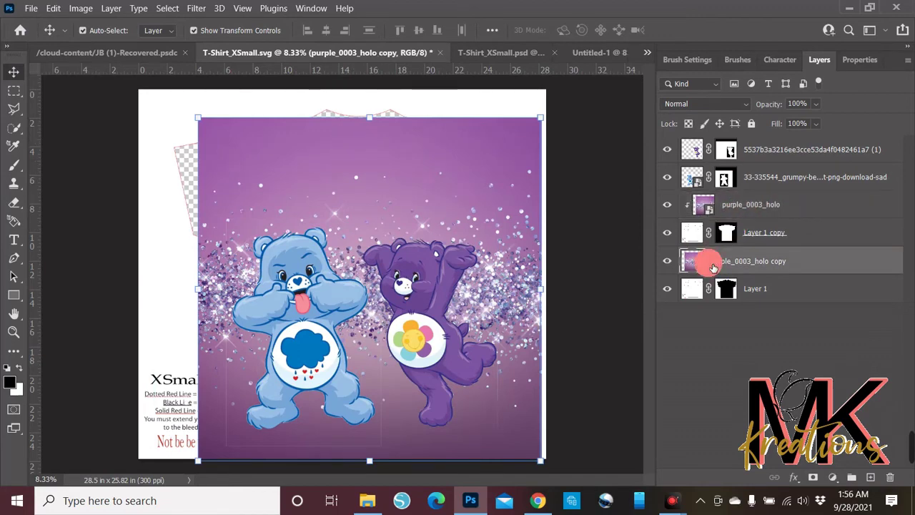
pyautogui.click(667, 234)
pyautogui.click(669, 197)
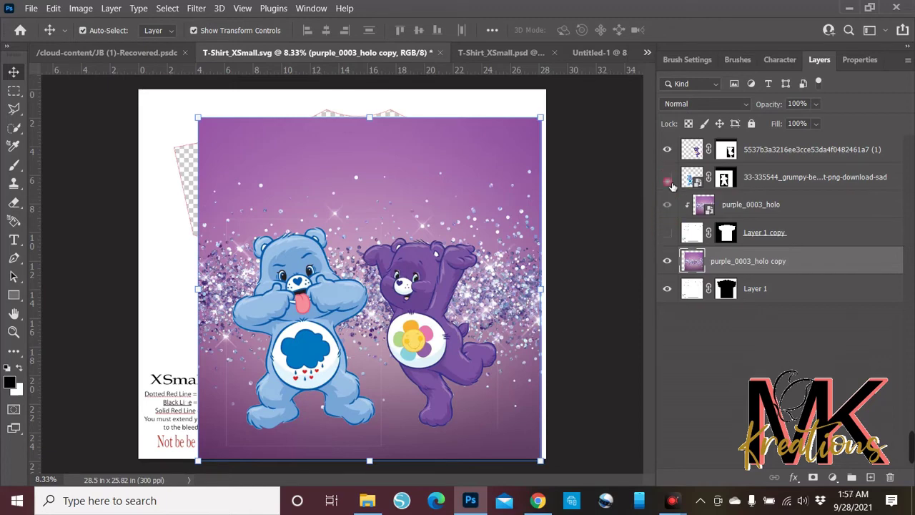
pyautogui.click(667, 179)
pyautogui.click(666, 147)
pyautogui.click(741, 262)
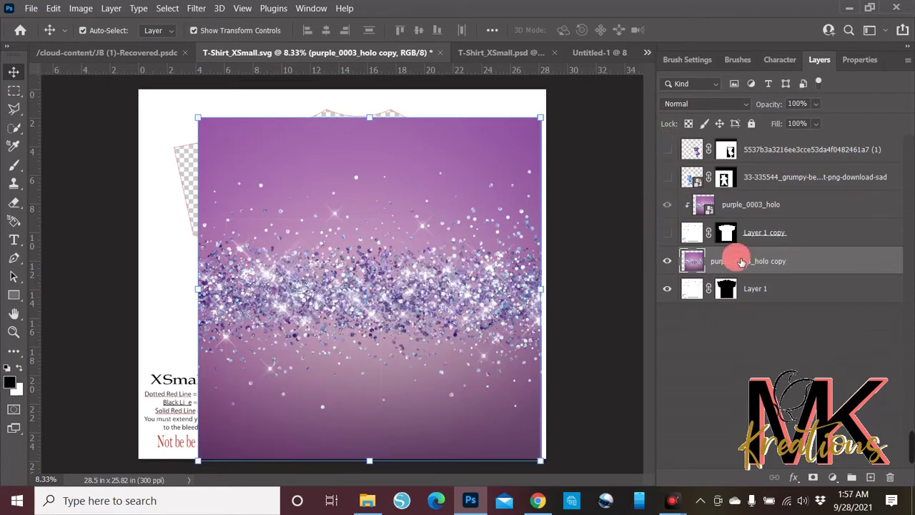
# Move the purple_0003_holo copy layer below Layer 1 and stretch it to 116.17% by 110.65% so it fills the template's bleed outline.
pyautogui.moveTo(529, 136); pyautogui.dragTo(497, 218)
pyautogui.moveTo(732, 262); pyautogui.dragTo(679, 303)
pyautogui.moveTo(440, 188); pyautogui.dragTo(416, 138)
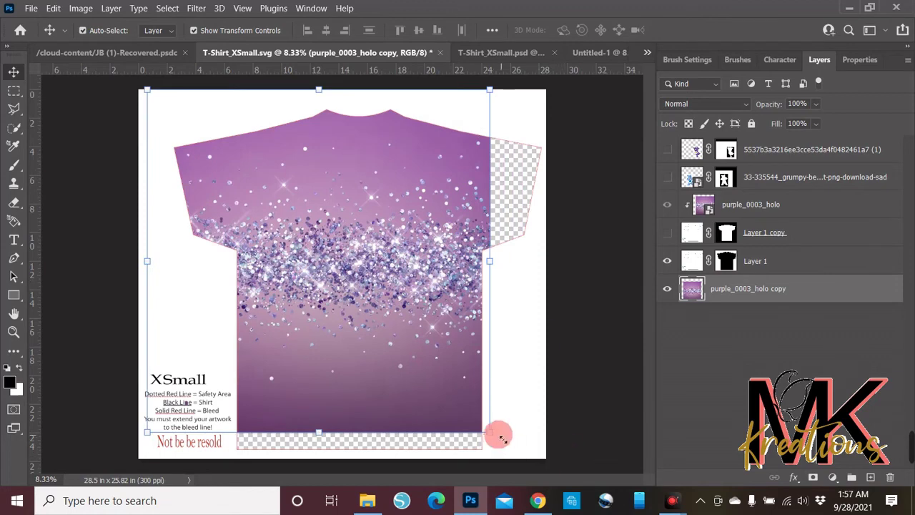
pyautogui.moveTo(490, 433); pyautogui.dragTo(547, 469)
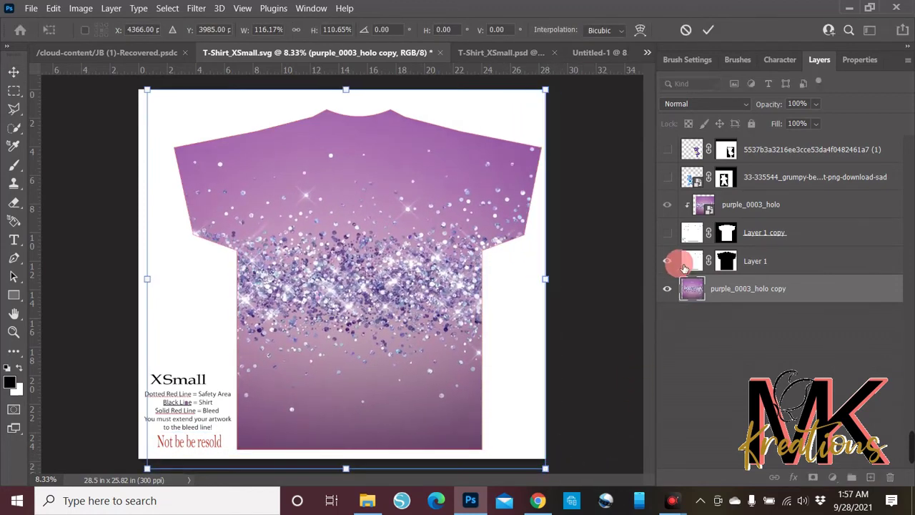
# Show Layer 1 copy and both bear layers again, and clip the blue and purple bears back to the shirt shape with clipping masks.
pyautogui.click(667, 232)
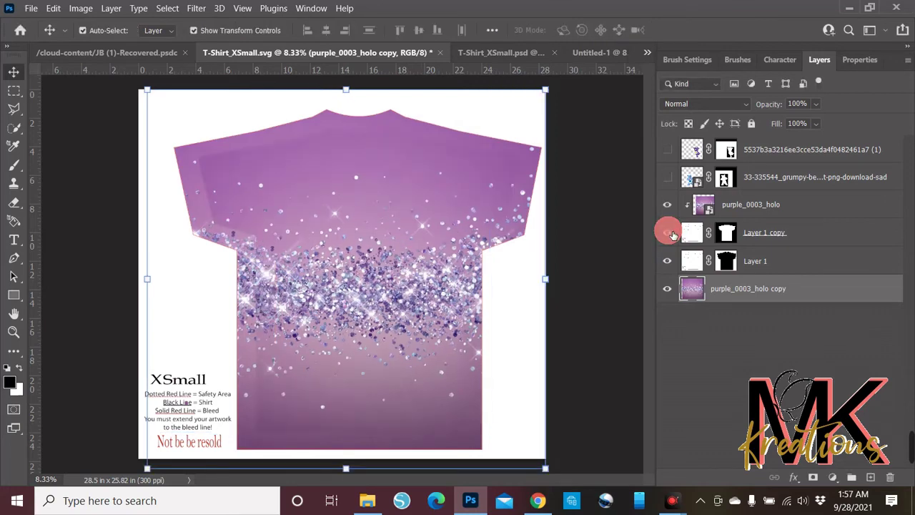
pyautogui.moveTo(672, 235); pyautogui.dragTo(667, 163)
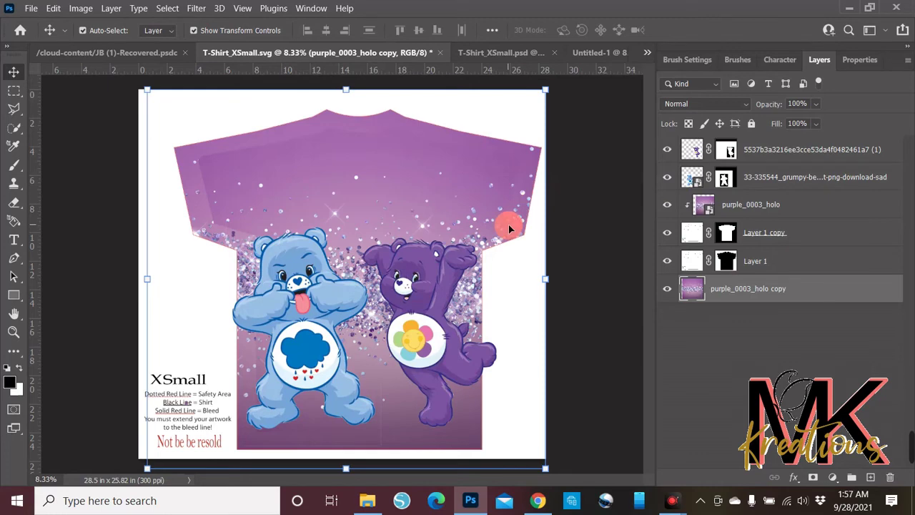
pyautogui.rightClick(685, 178)
pyautogui.click(779, 176)
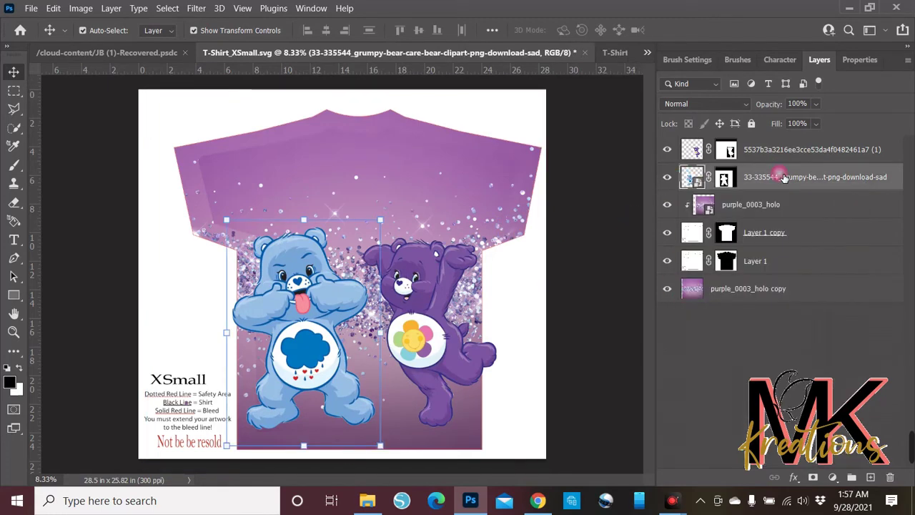
pyautogui.rightClick(783, 178)
pyautogui.click(674, 332)
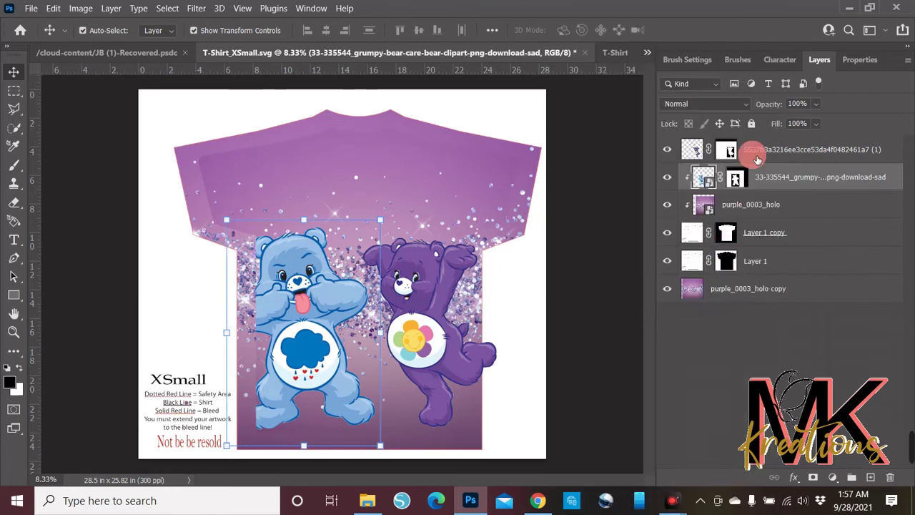
pyautogui.click(758, 158)
pyautogui.rightClick(759, 150)
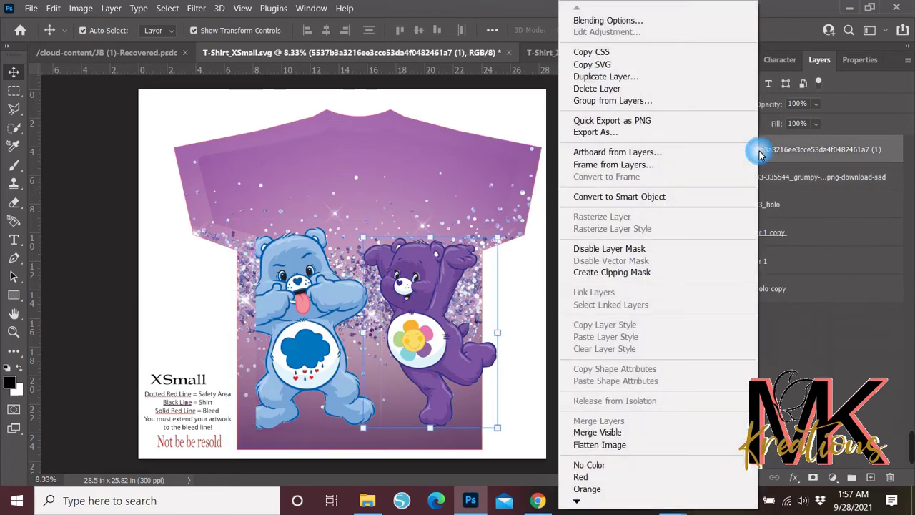
pyautogui.click(654, 271)
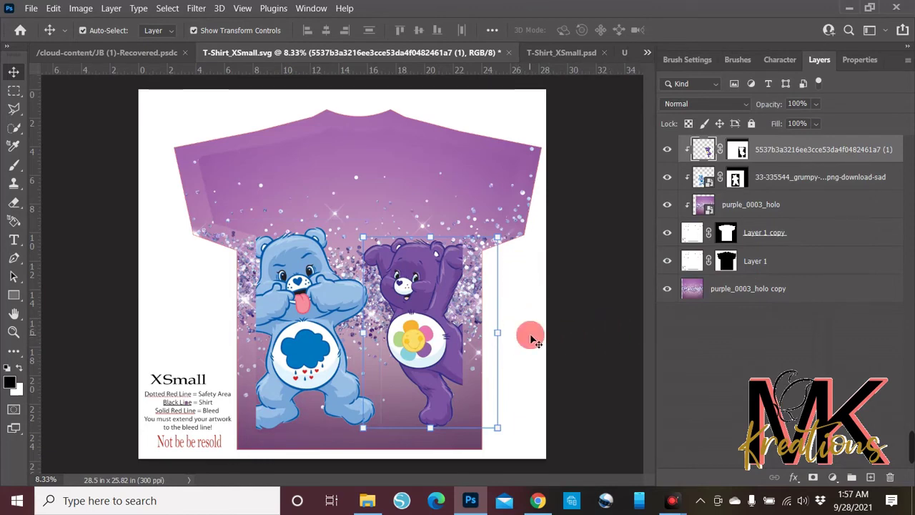
pyautogui.click(723, 395)
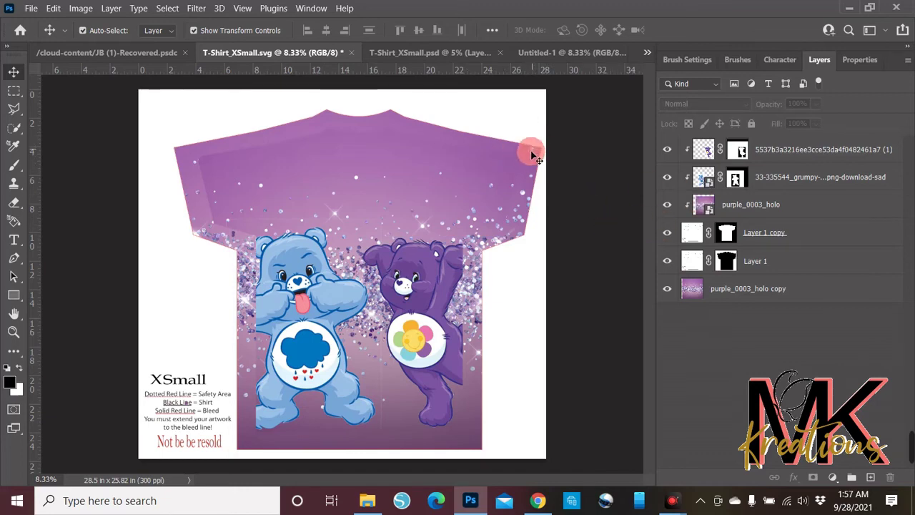
pyautogui.click(698, 294)
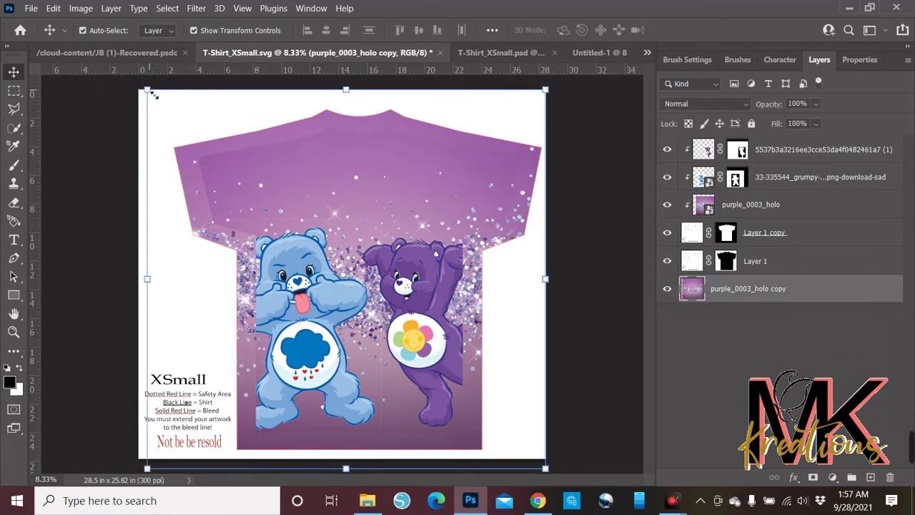
pyautogui.moveTo(152, 93); pyautogui.dragTo(143, 92)
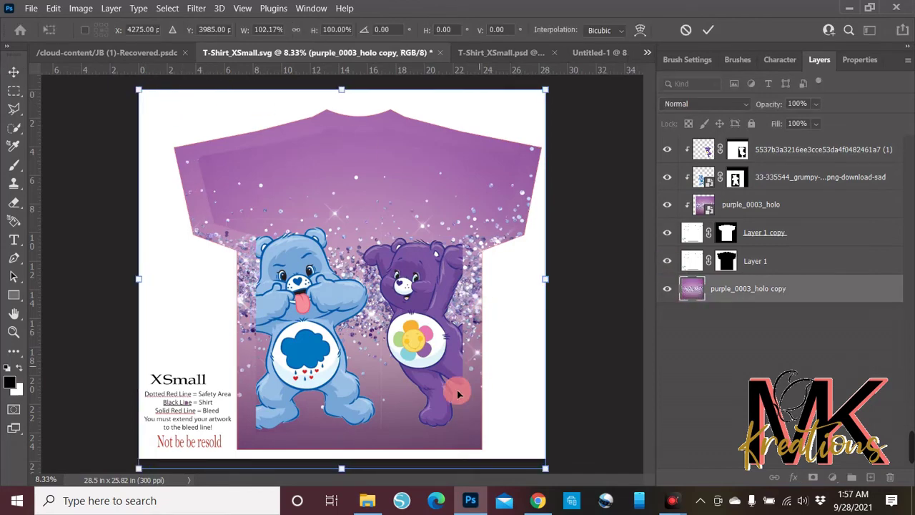
pyautogui.moveTo(341, 470); pyautogui.dragTo(343, 461)
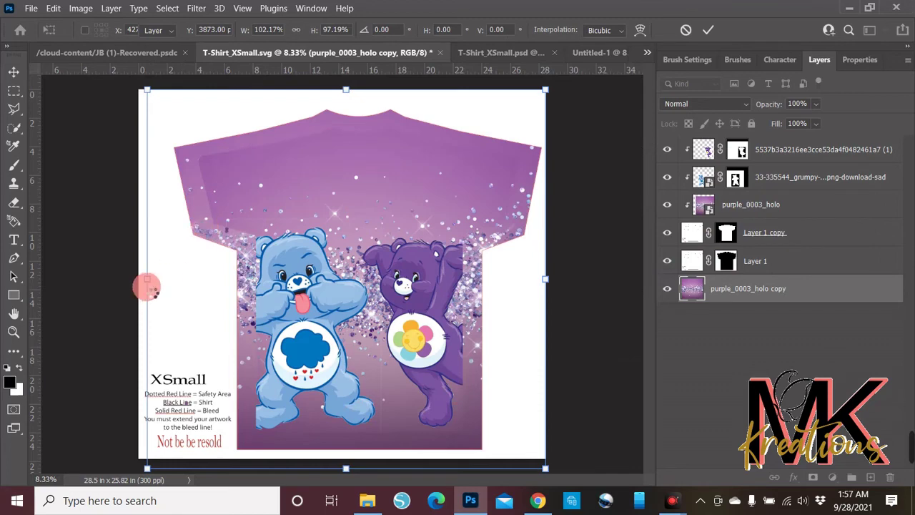
pyautogui.moveTo(146, 286); pyautogui.dragTo(147, 285)
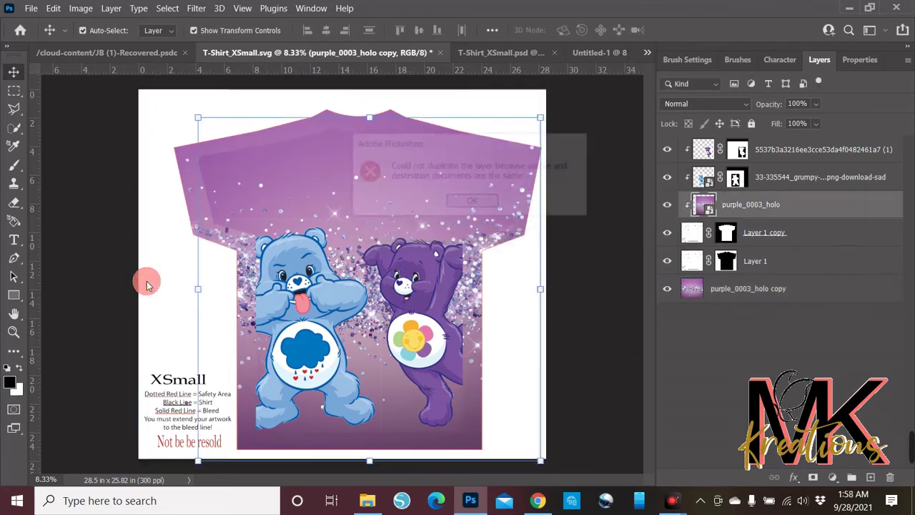
pyautogui.click(473, 203)
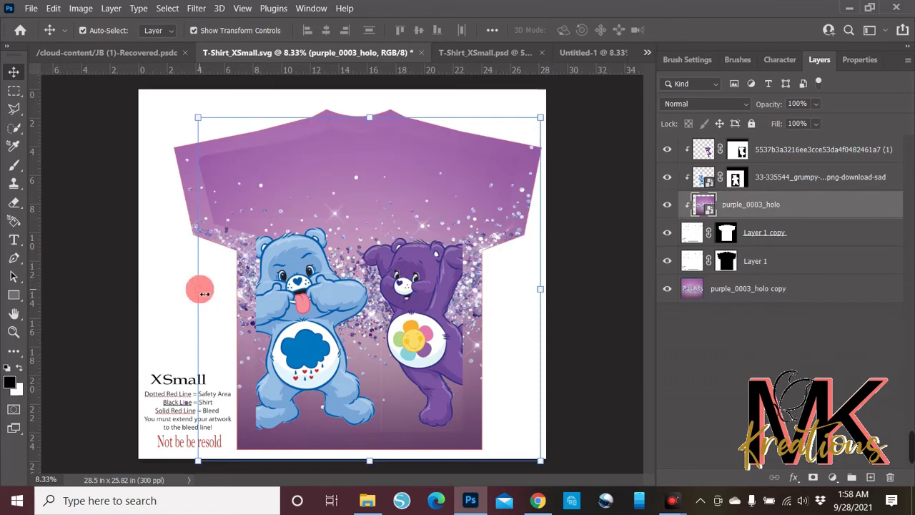
# Stretch the purple_0003_holo layer to 237.50% by 215.17% so the glitter background covers the entire canvas.
pyautogui.moveTo(198, 118); pyautogui.dragTo(140, 93)
pyautogui.moveTo(545, 261); pyautogui.dragTo(553, 281)
pyautogui.moveTo(356, 456); pyautogui.dragTo(349, 461)
pyautogui.click(499, 283)
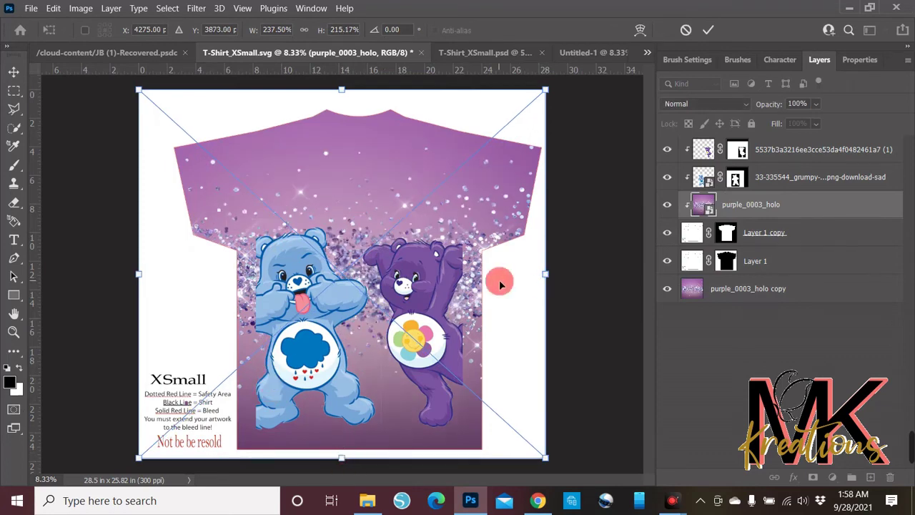
pyautogui.click(749, 353)
pyautogui.click(743, 371)
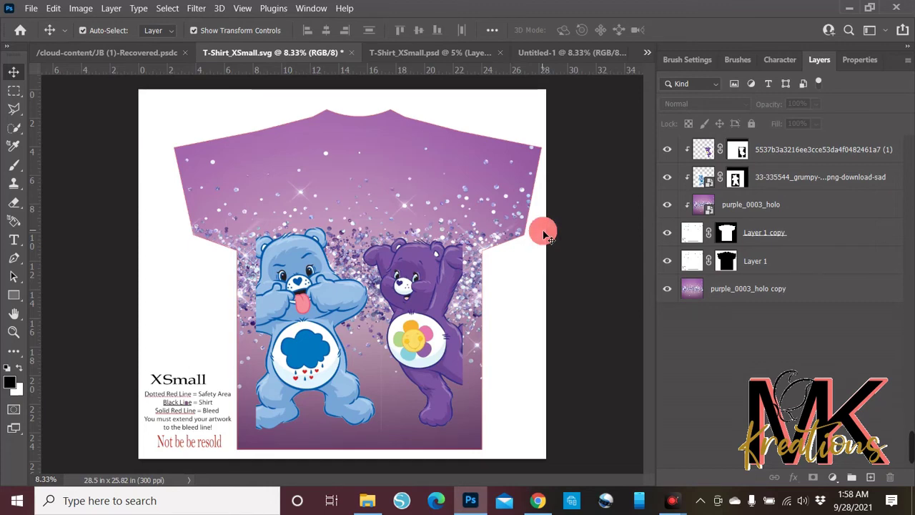
# Hide the purple_0003_holo copy and Layer 1 layers, leaving the shirt-clipped artwork on a transparent background.
pyautogui.click(667, 287)
pyautogui.click(669, 266)
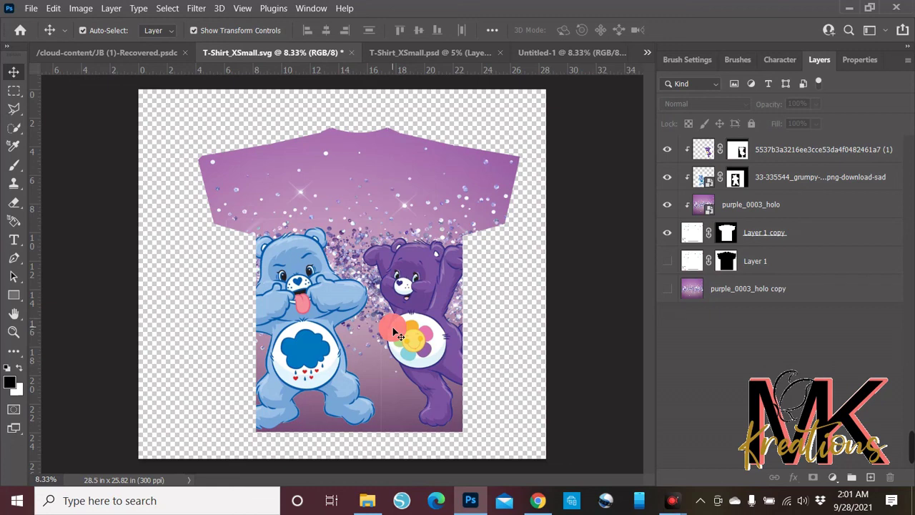
pyautogui.moveTo(681, 507)
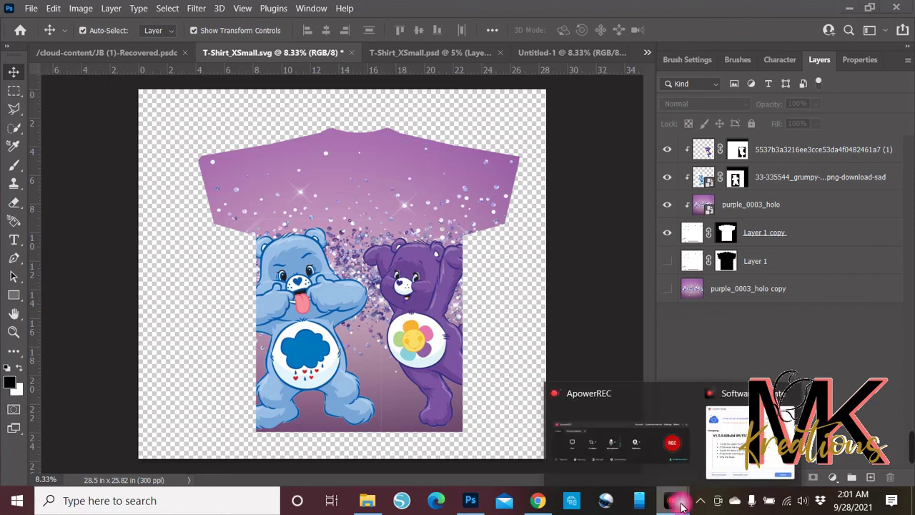
pyautogui.click(673, 449)
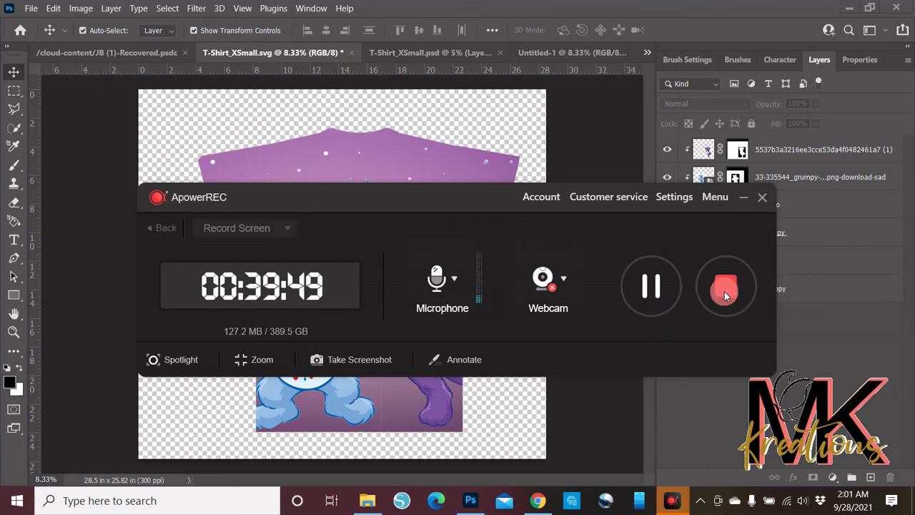
pyautogui.moveTo(675, 500)
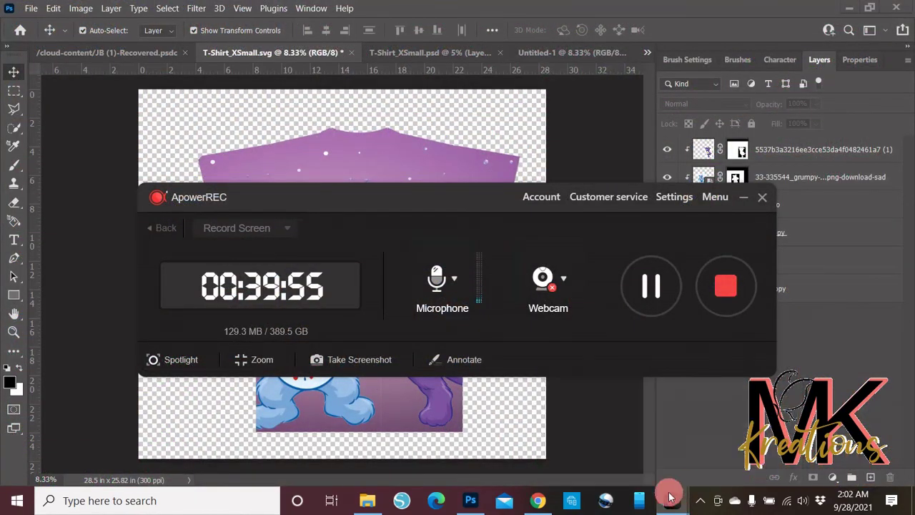
pyautogui.click(638, 500)
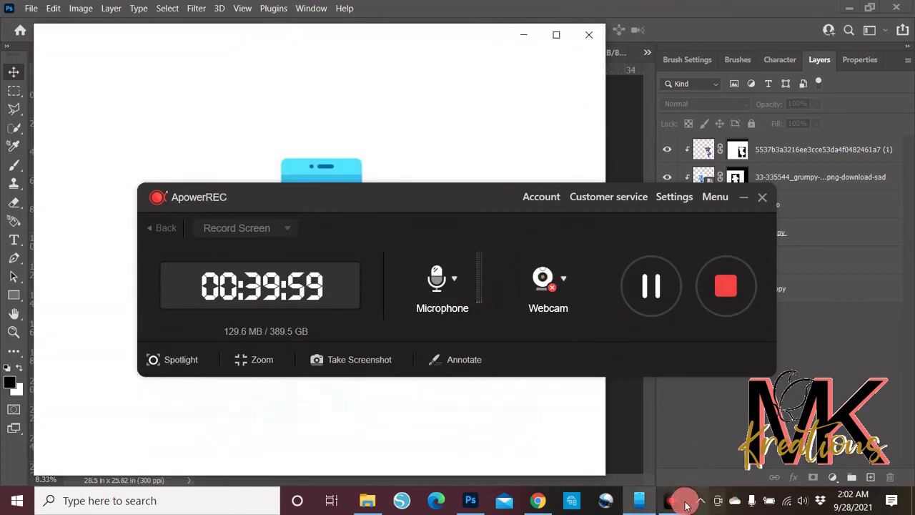
pyautogui.moveTo(672, 500)
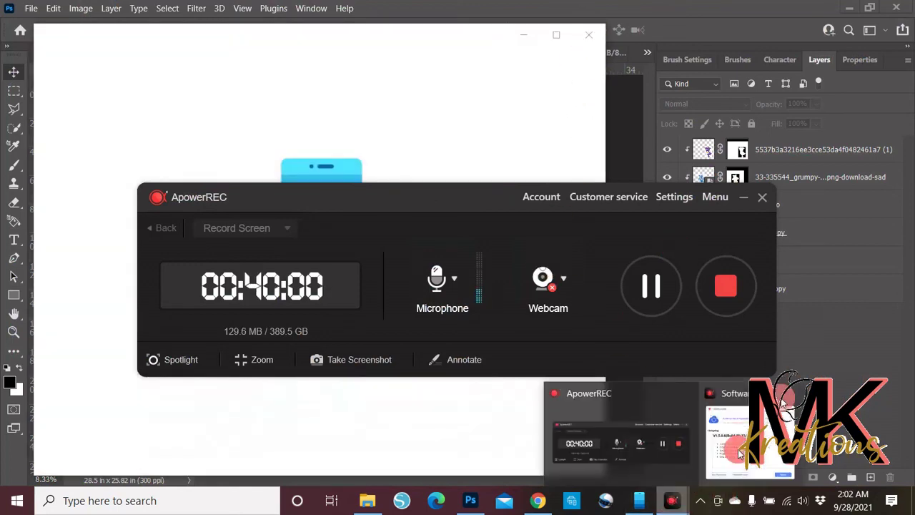